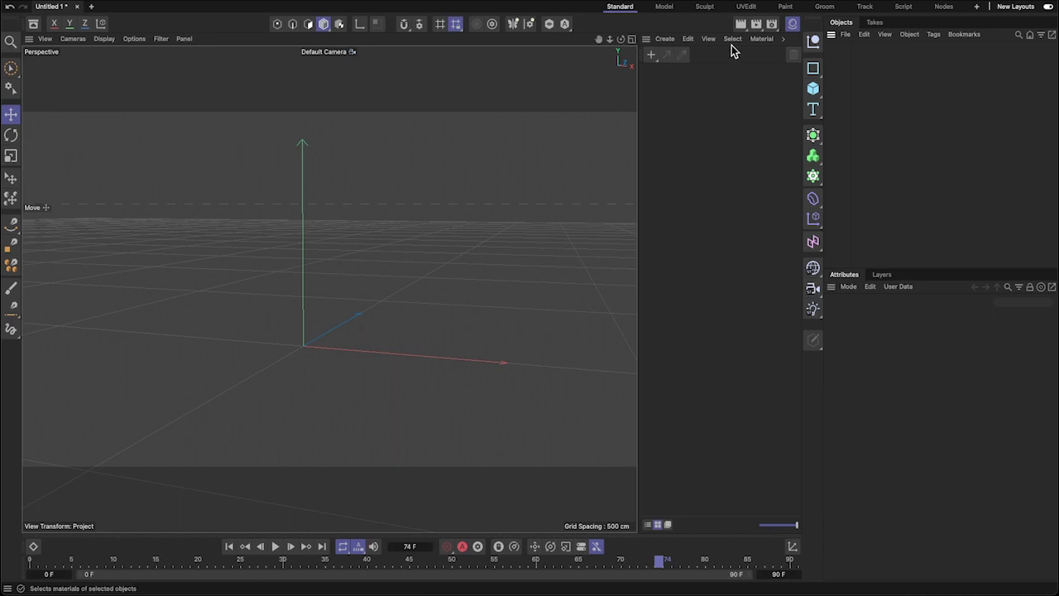
- Hide the Material Manager and narrow the object and attribute panels to enlarge the viewport
click(792, 24)
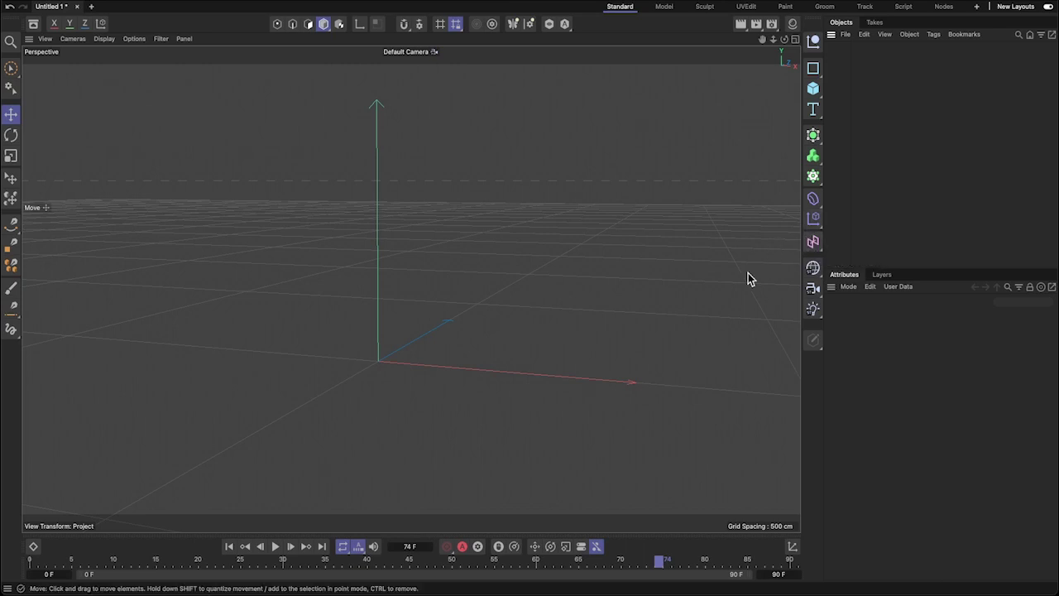
alt+drag(695, 315, 675, 322)
alt+drag(519, 321, 498, 307)
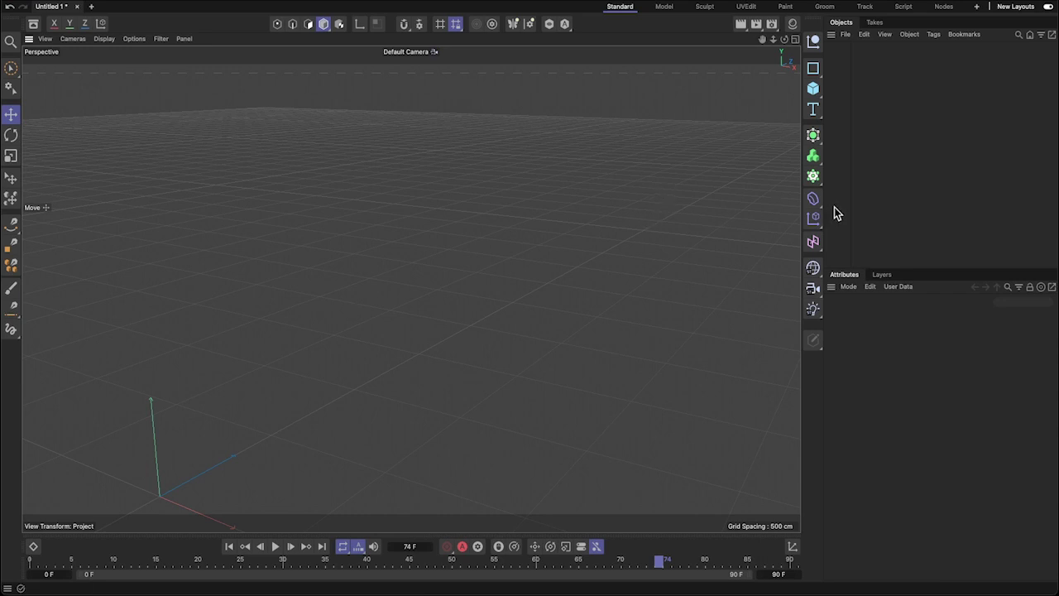
drag(823, 203, 964, 203)
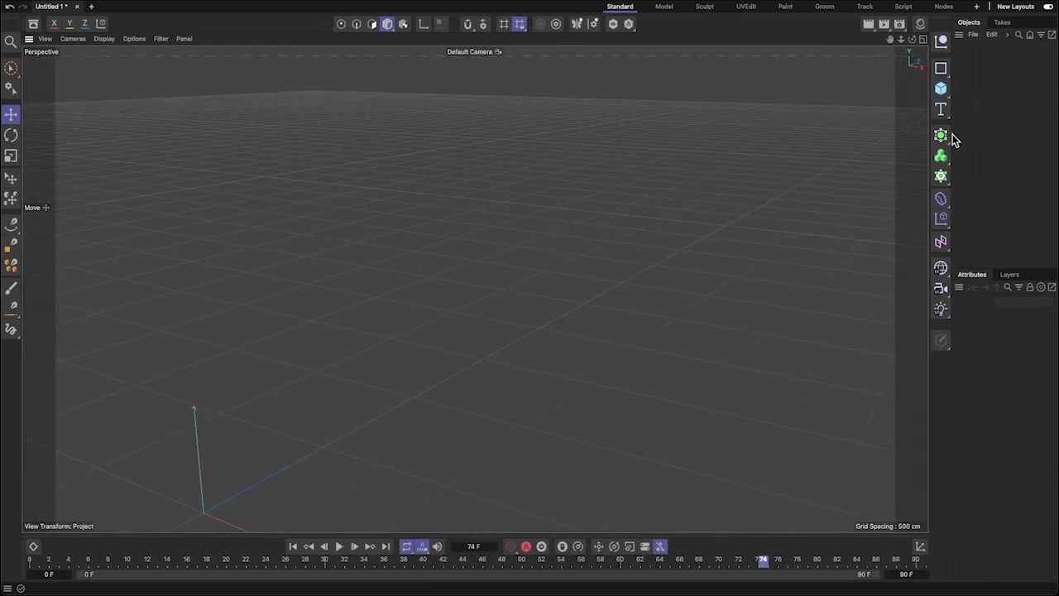
drag(950, 132, 877, 137)
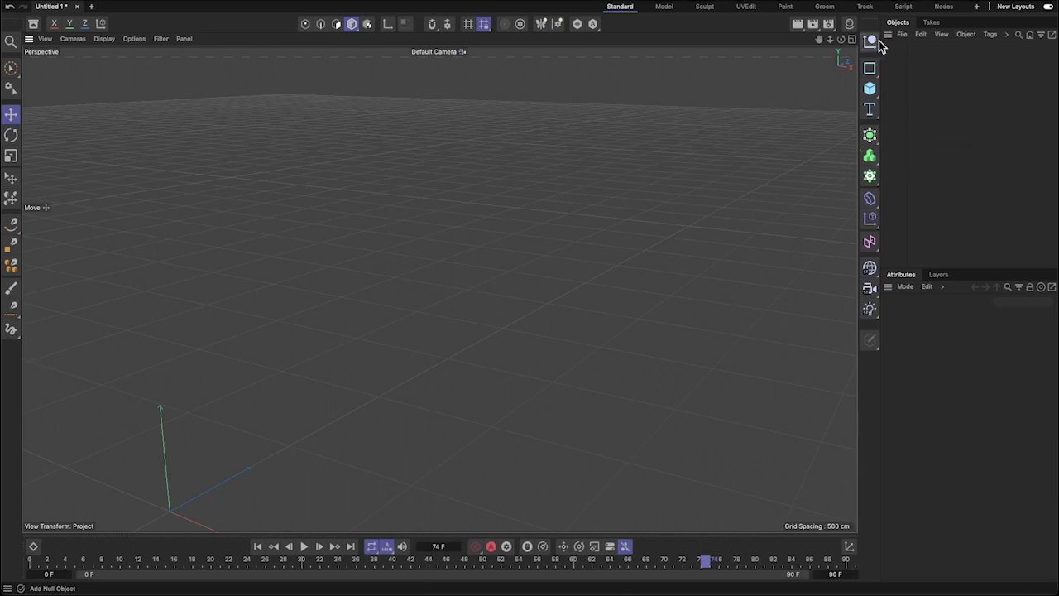
- Add a cube to the current scene
click(872, 90)
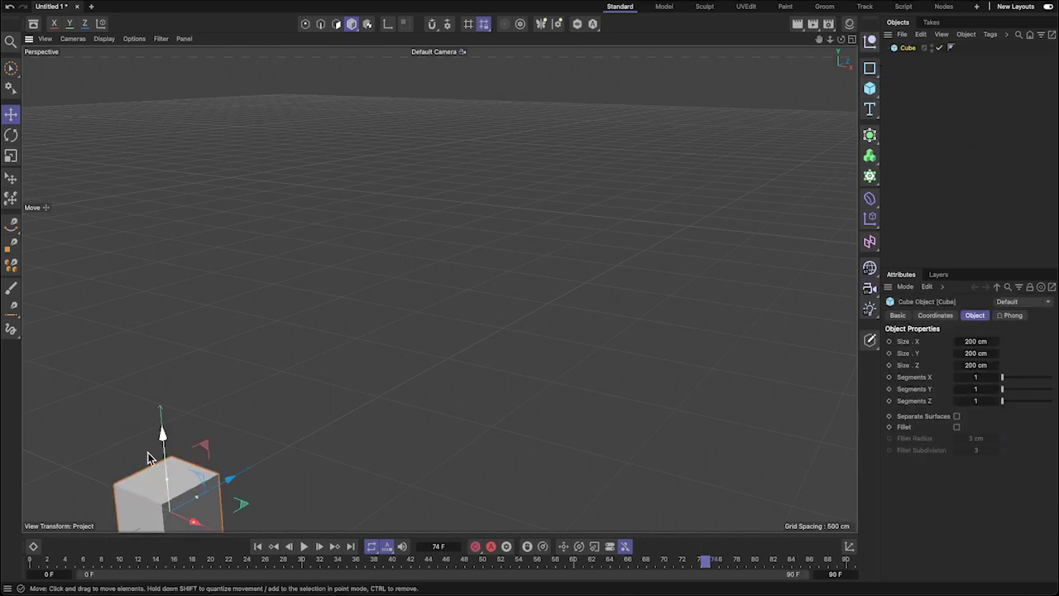
drag(150, 474, 342, 385)
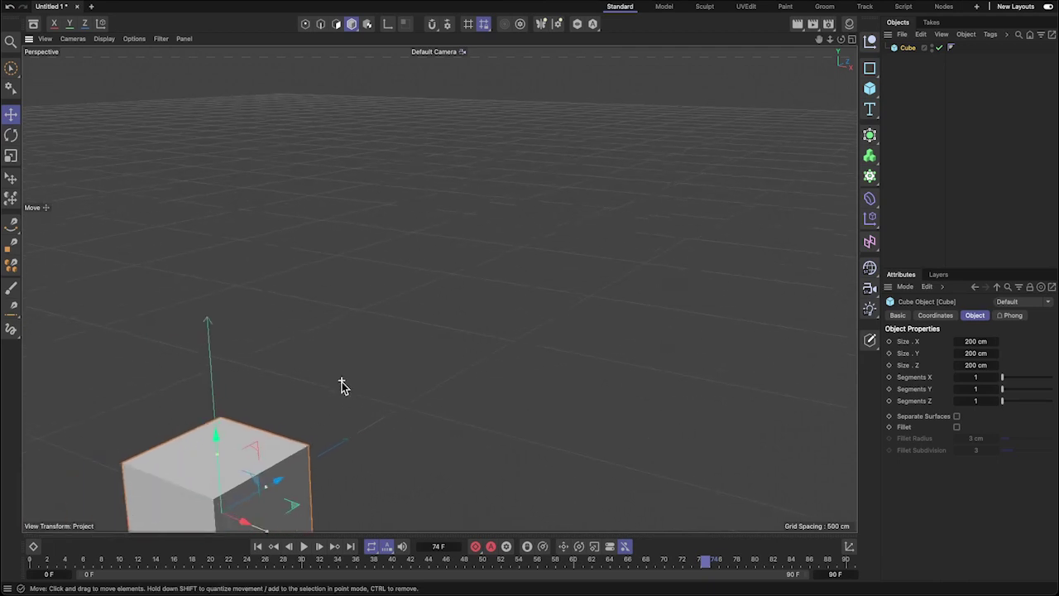
- Start a new project and add a cube with default dimensions at the origin
key(ctrl+n)
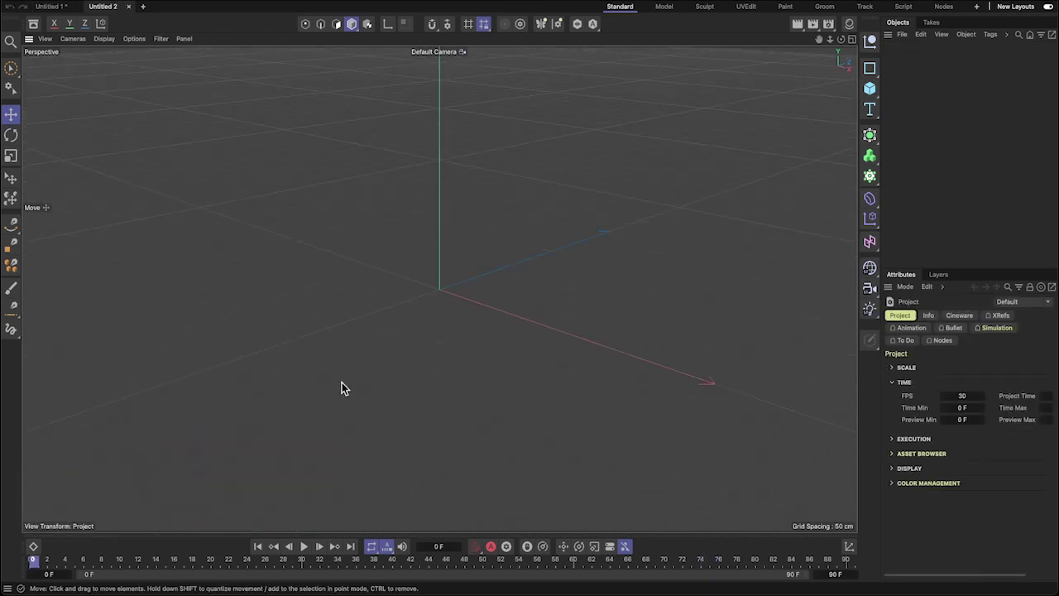
click(876, 89)
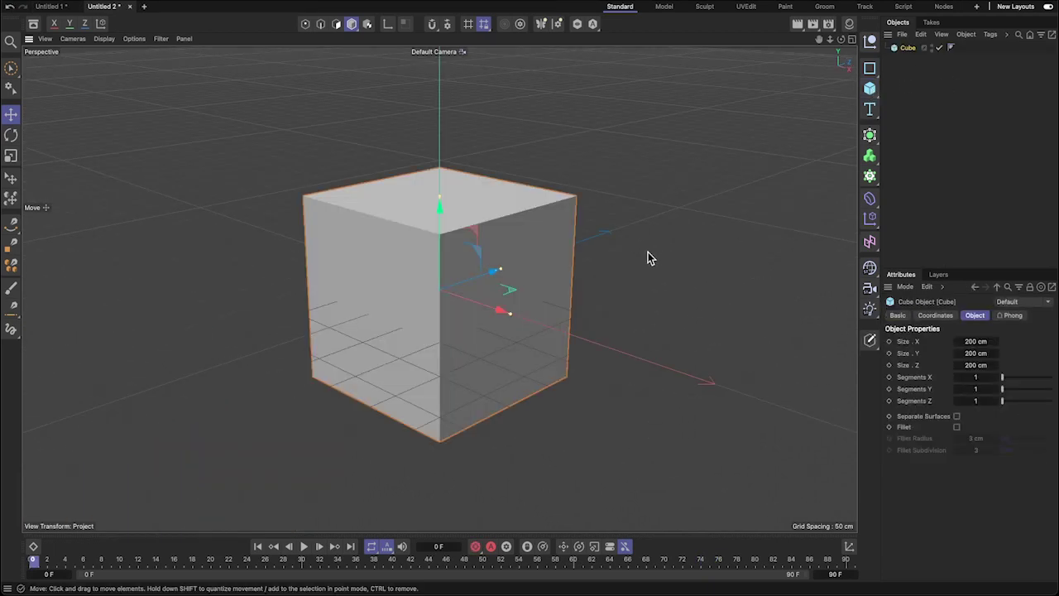
alt+drag(649, 232, 576, 276)
scroll(516, 329, up, 2)
scroll(516, 329, down, 2)
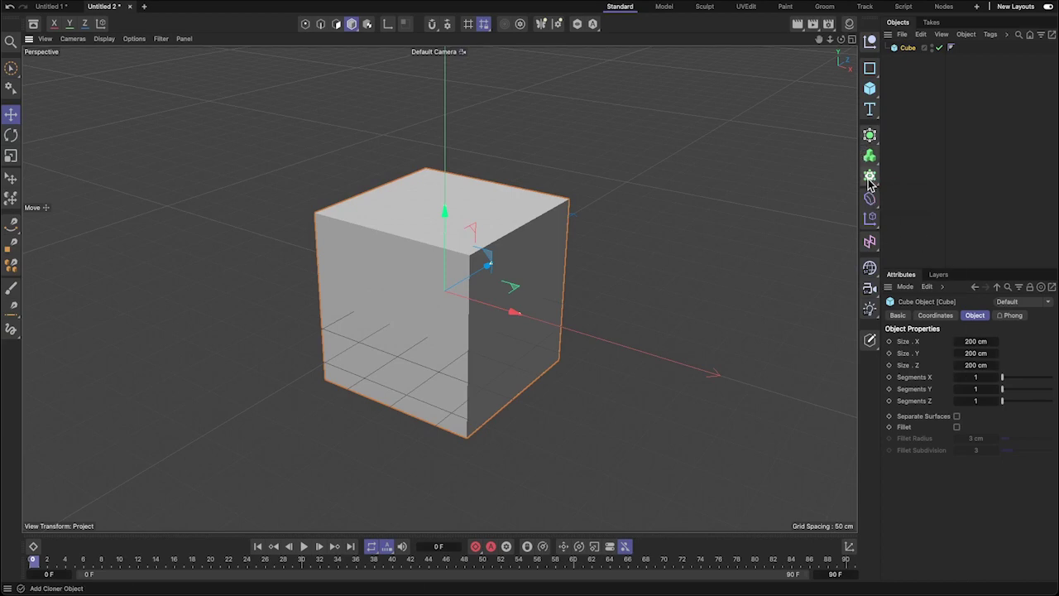
- Add a Cloner object and make the cube its child
drag(871, 179, 924, 201)
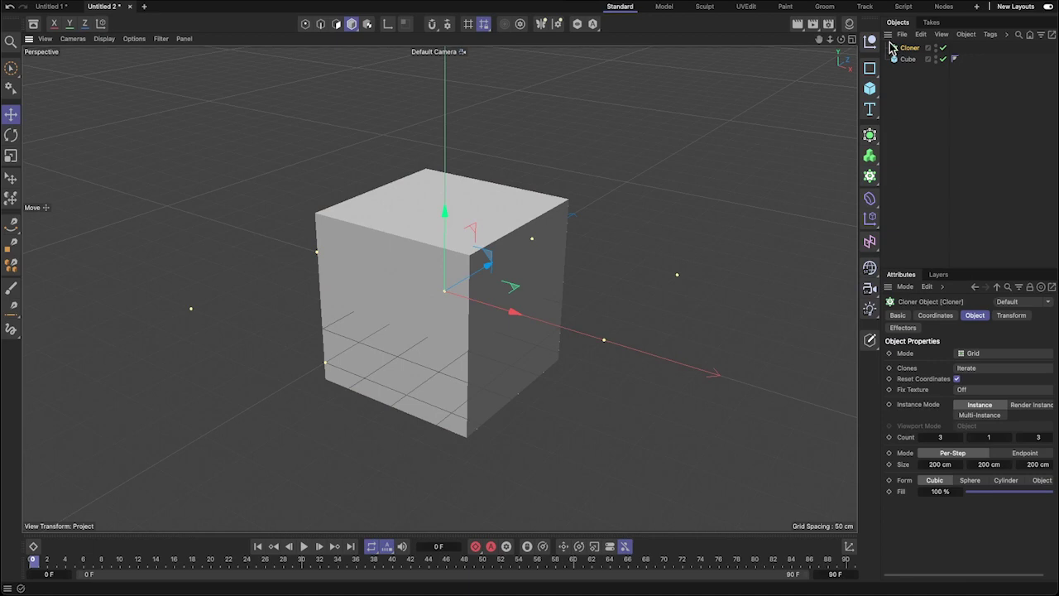
mouse_move(907, 59)
mouse_down()
mouse_move(913, 47)
mouse_move(905, 51)
mouse_up()
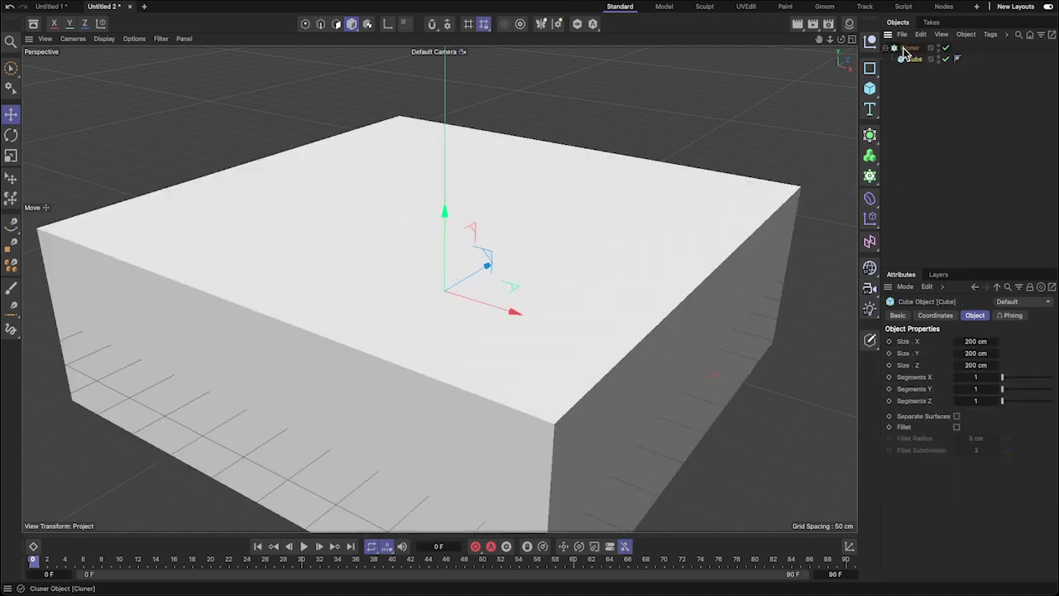
scroll(433, 320, down, 2)
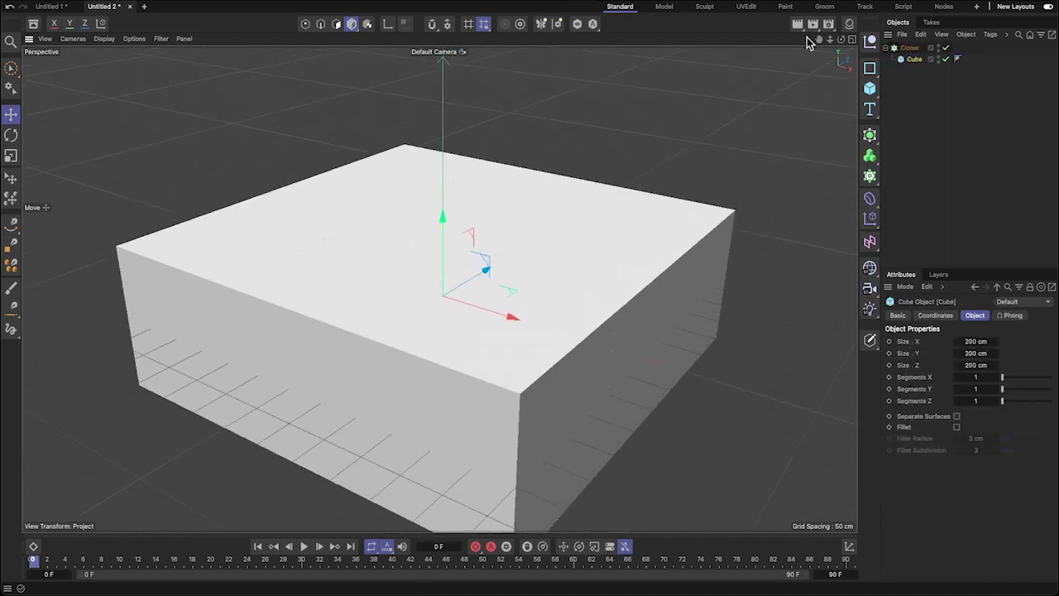
drag(819, 39, 782, 28)
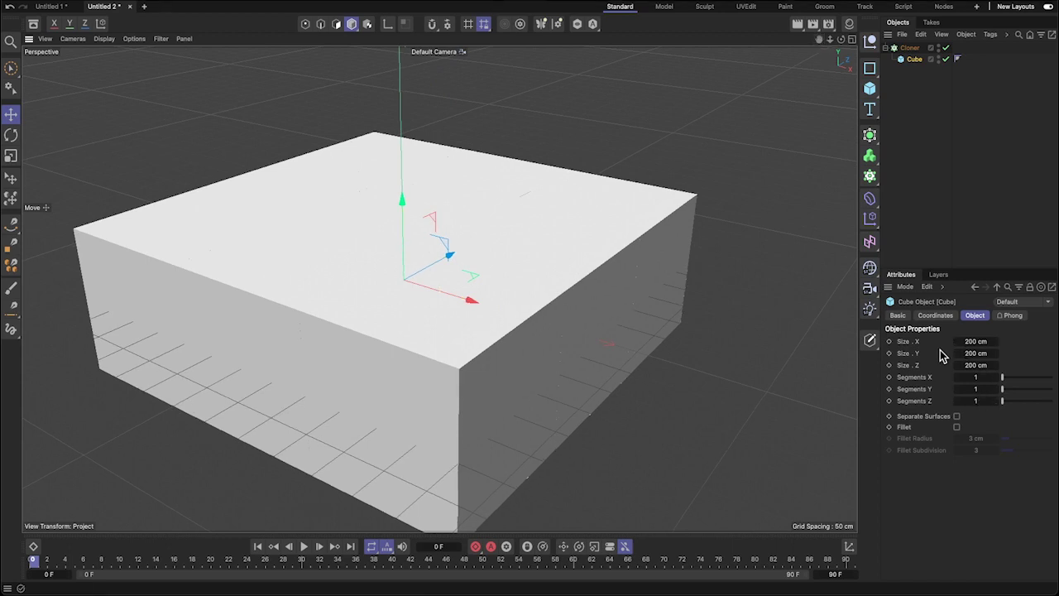
- Set the cube's X, Y and Z sizes to 100 cm each
mouse_move(960, 351)
mouse_down()
mouse_move(890, 350)
mouse_move(1001, 341)
mouse_up()
double_click(977, 339)
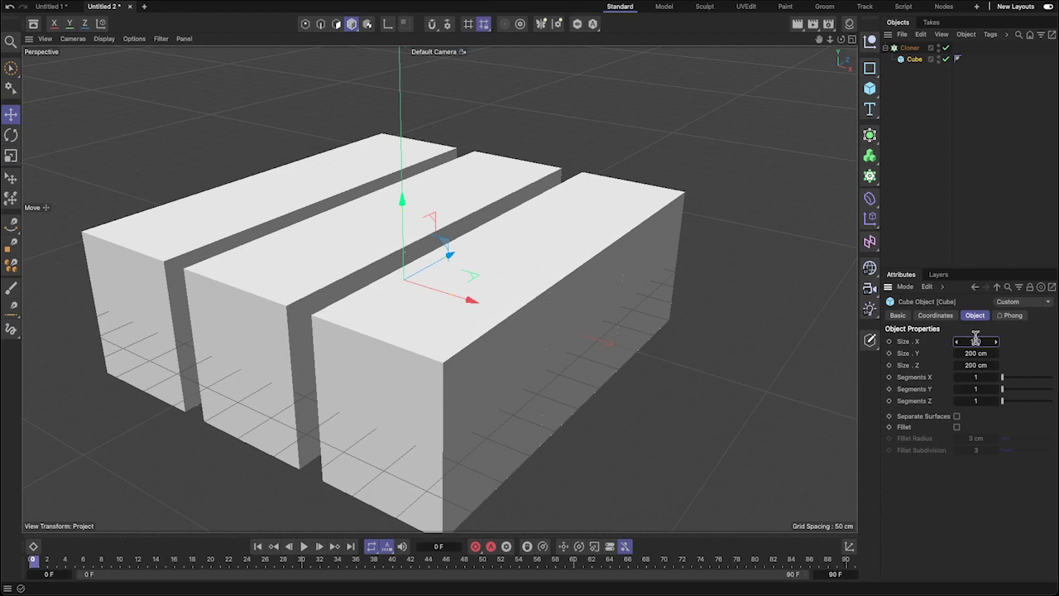
text(100)
key(Tab)
key(Tab)
text(1)
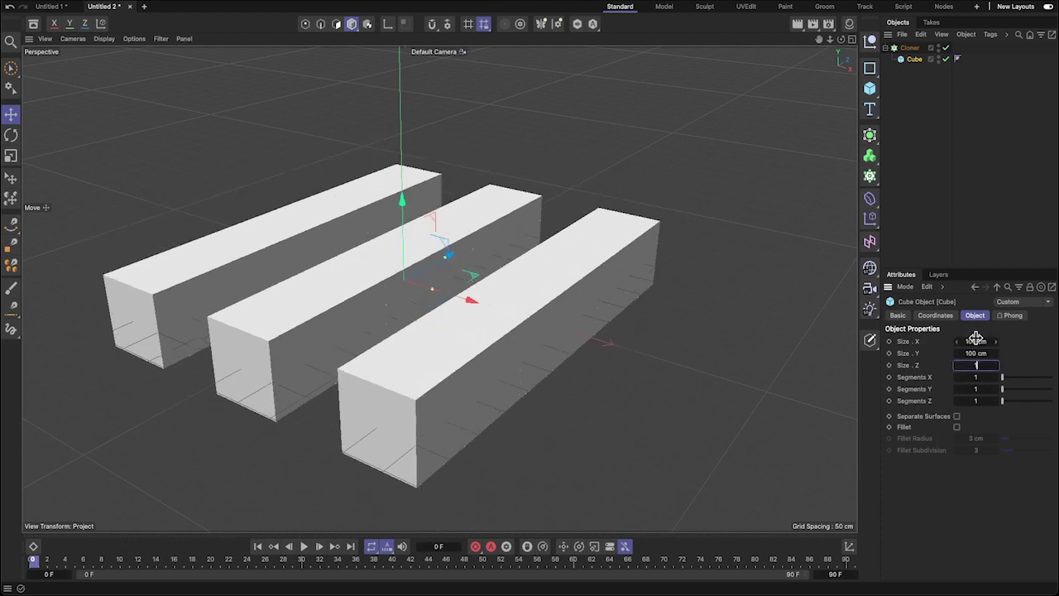
text(00)
key(Return)
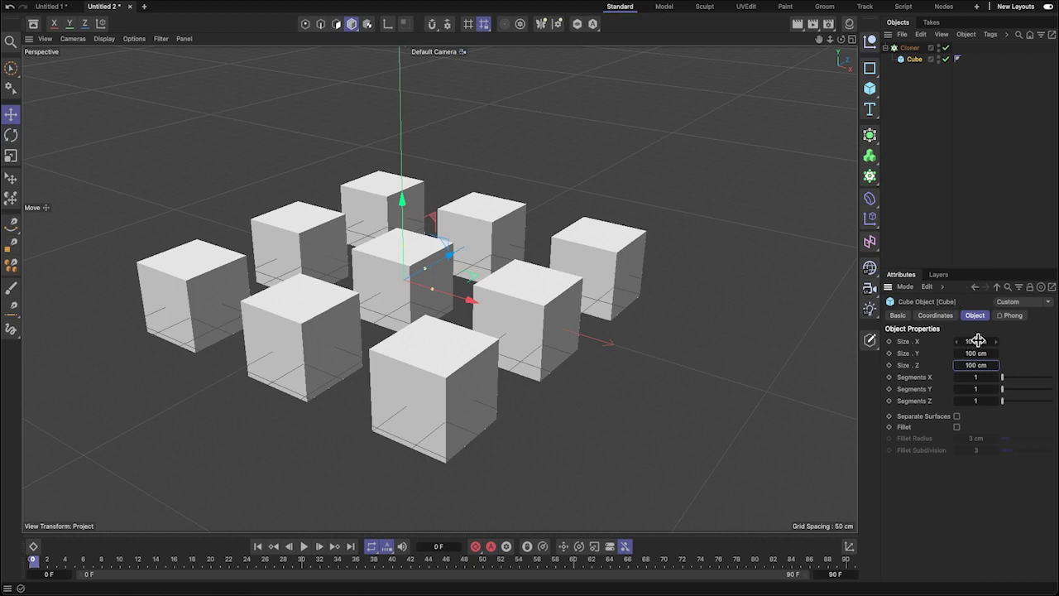
scroll(641, 260, up, 3)
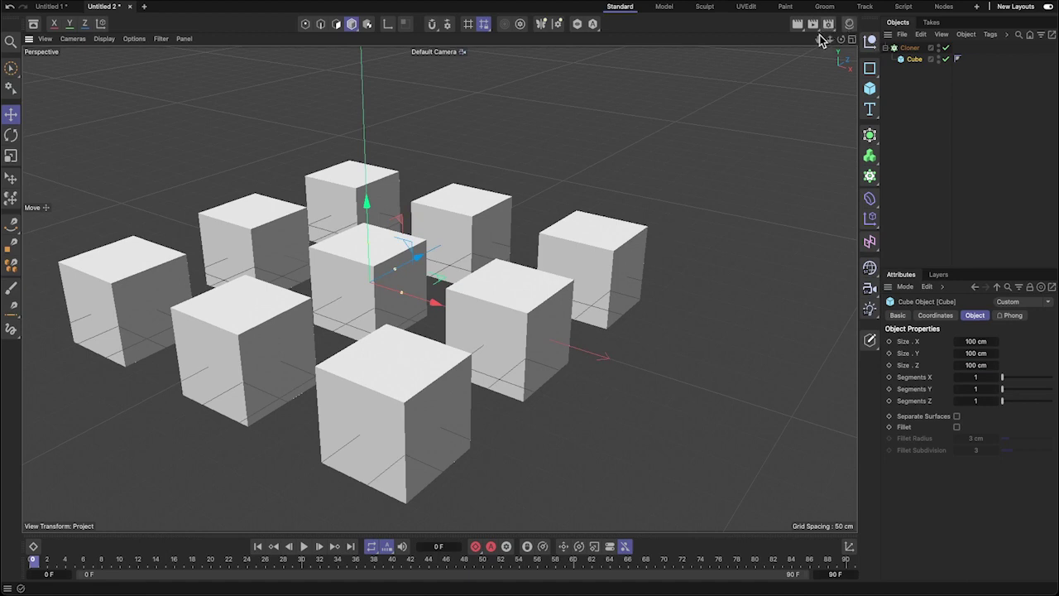
drag(820, 38, 868, 33)
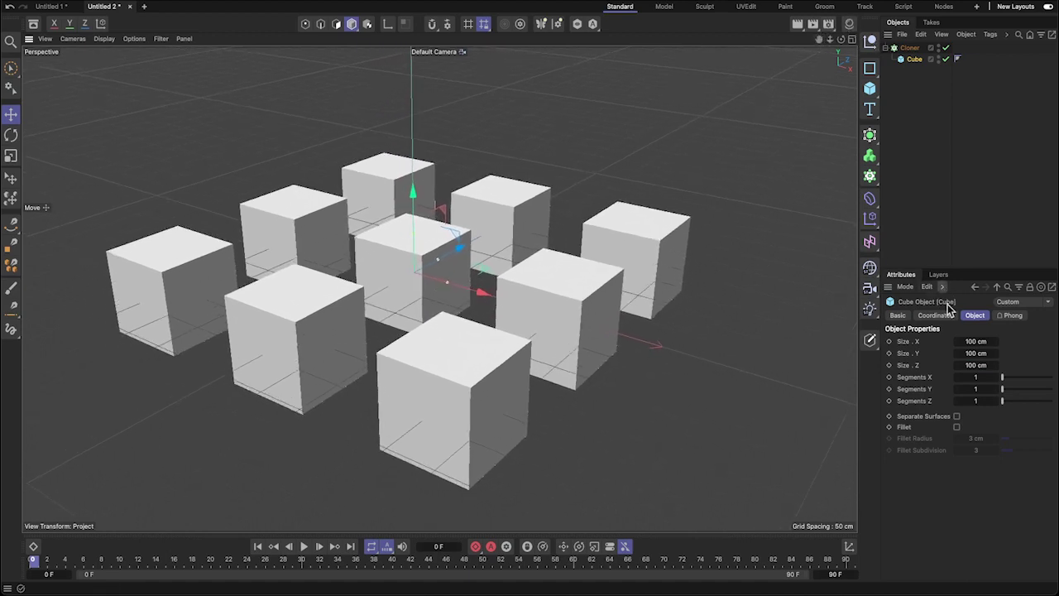
- Set the cube's size to 50 cm on all three axes and its X segments to 14
click(977, 340)
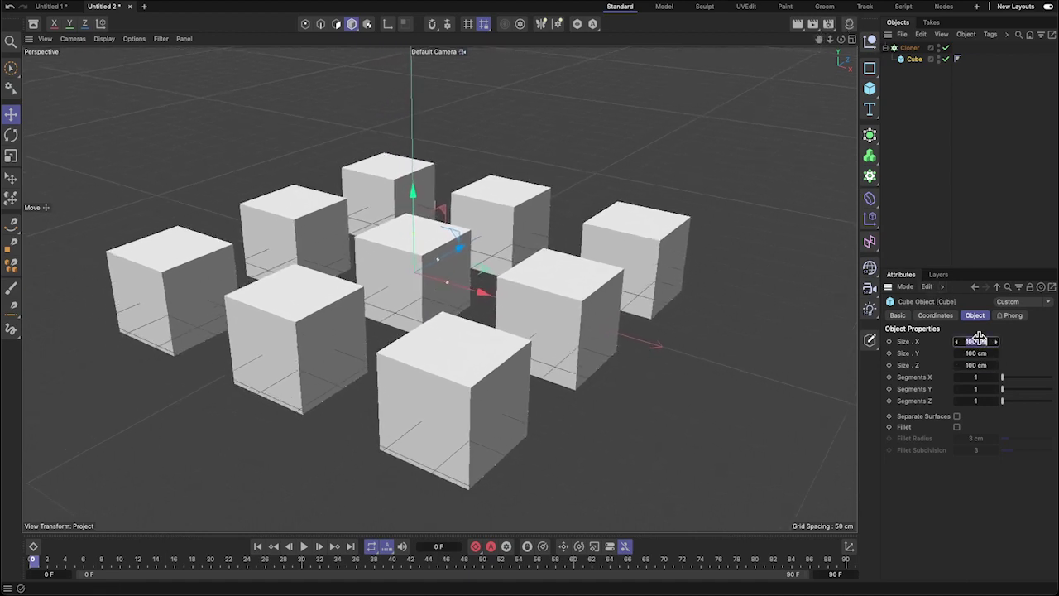
text(50)
key(Tab)
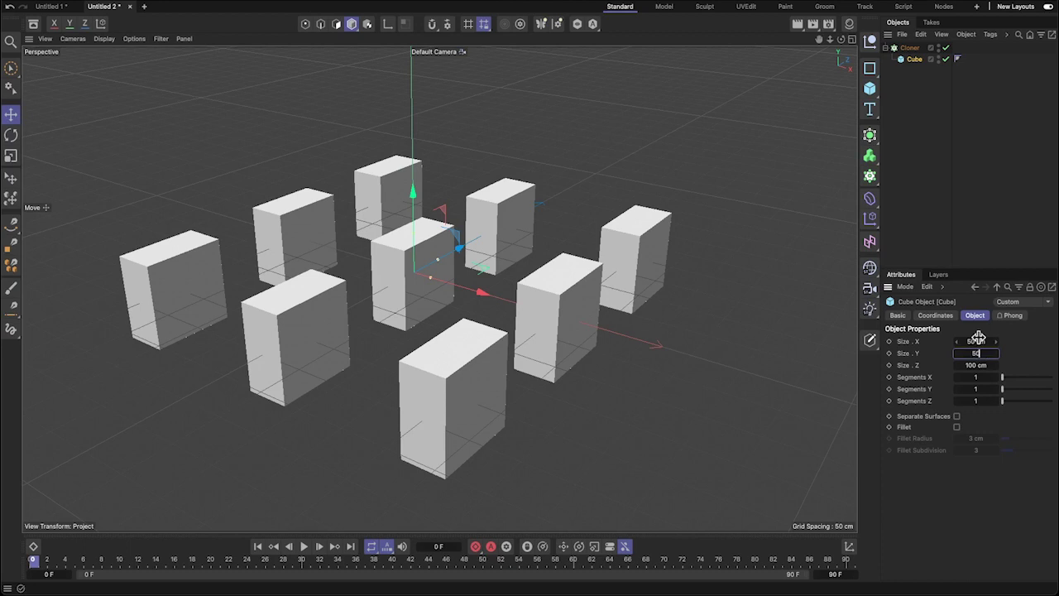
key(Tab)
text(50)
click(1036, 377)
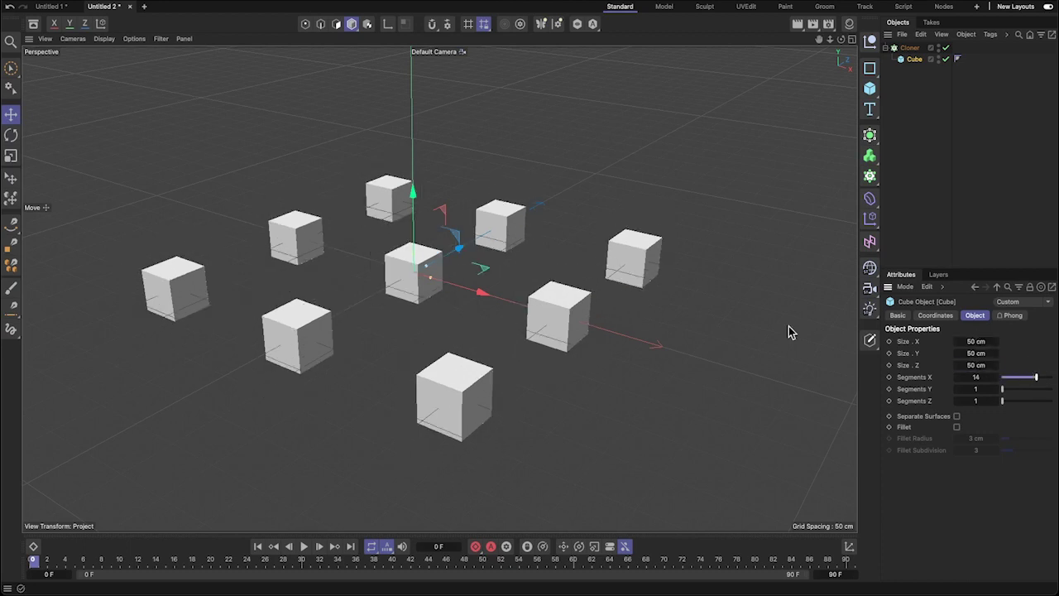
scroll(662, 355, up, 2)
- Set the Cloner's per-step grid size to 60 cm in both X and Z
click(909, 47)
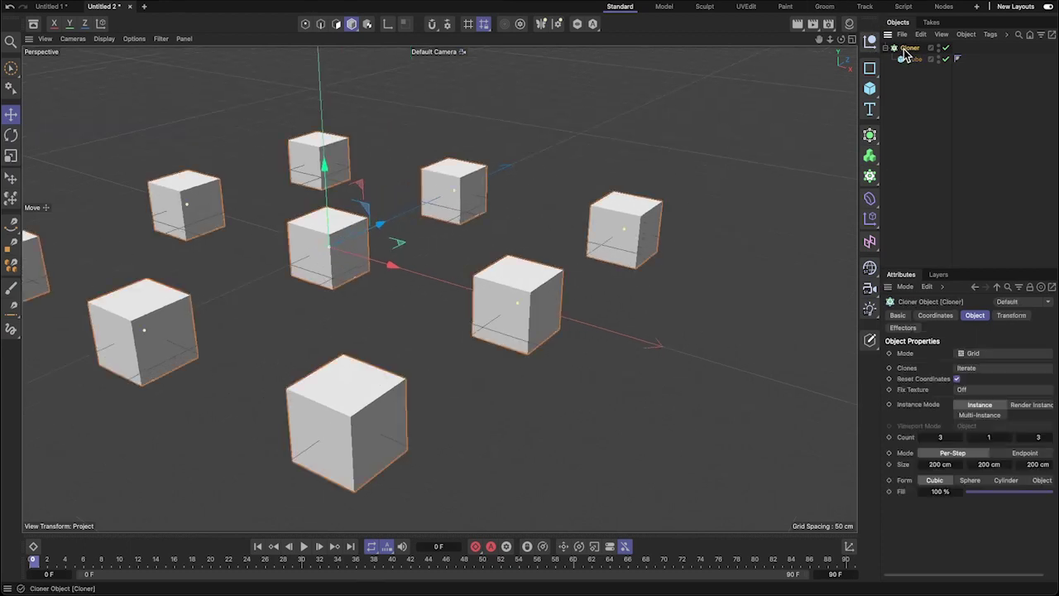
key(h)
drag(819, 39, 894, 51)
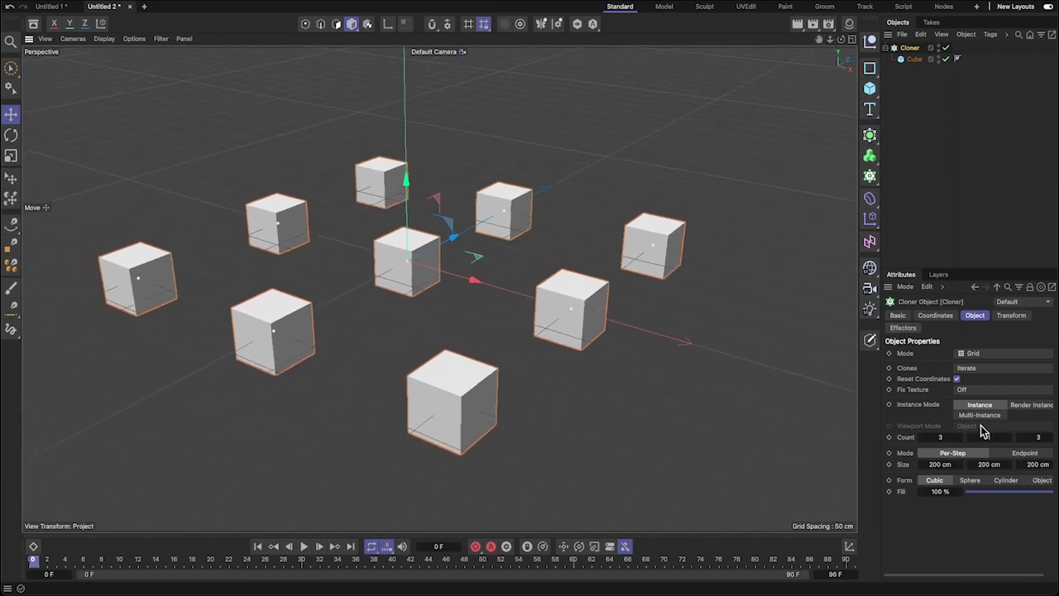
mouse_move(962, 464)
mouse_down()
mouse_move(874, 464)
mouse_move(945, 464)
mouse_up()
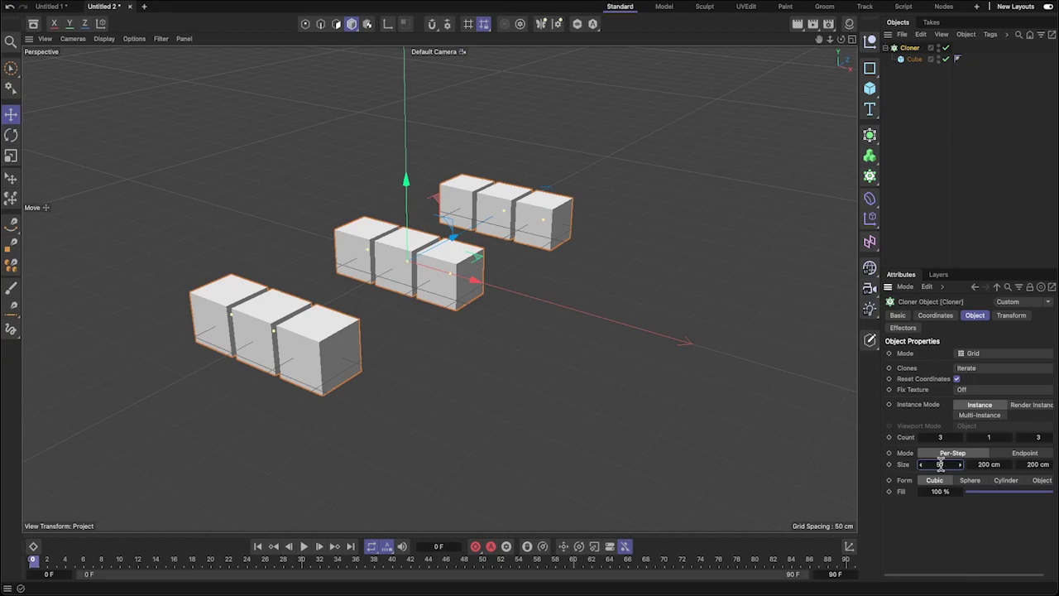
click(960, 465)
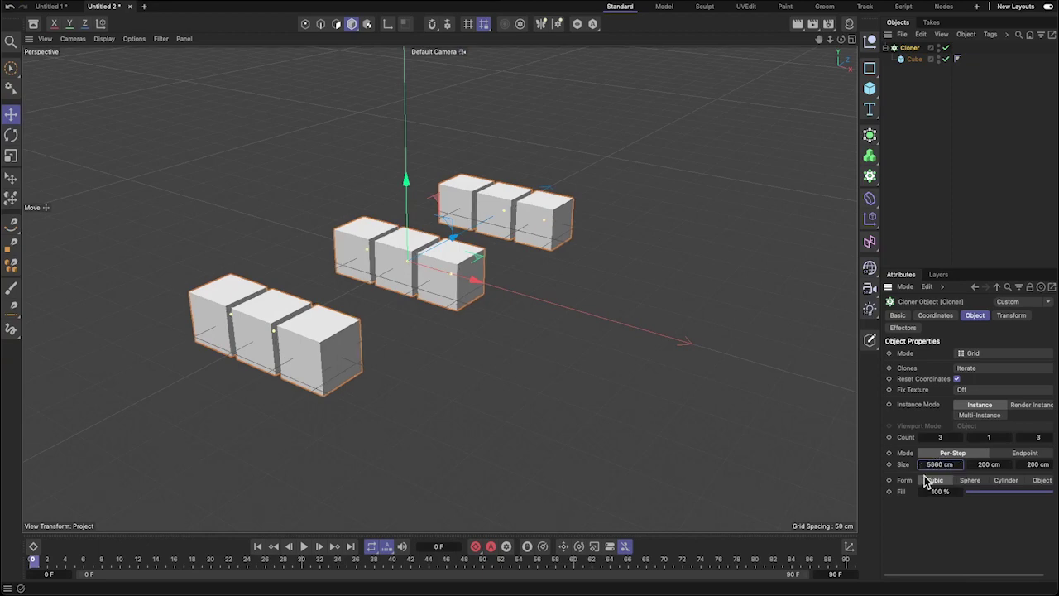
key(Return)
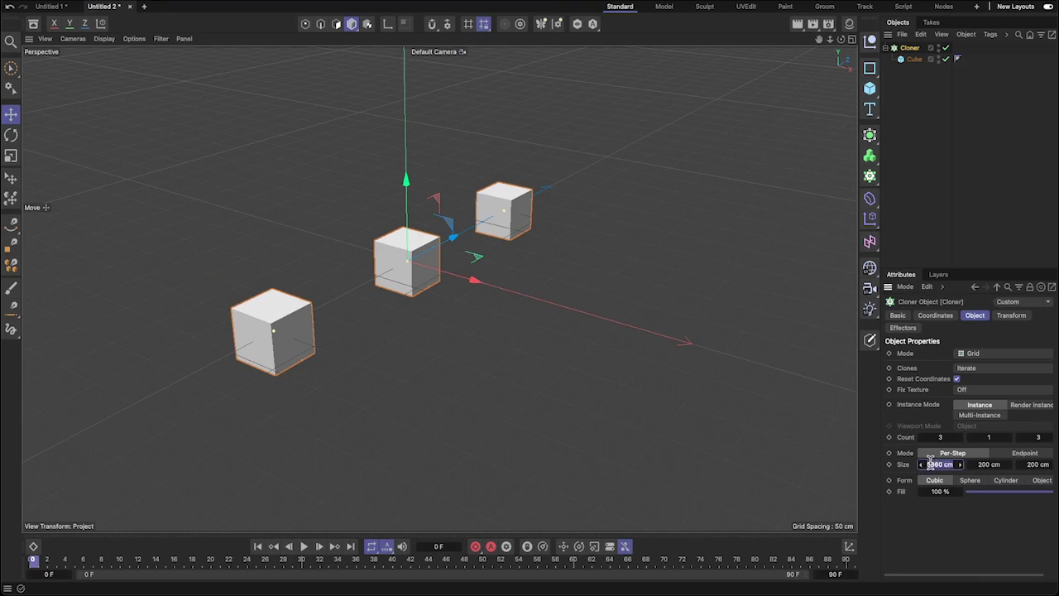
key(Tab)
click(1034, 464)
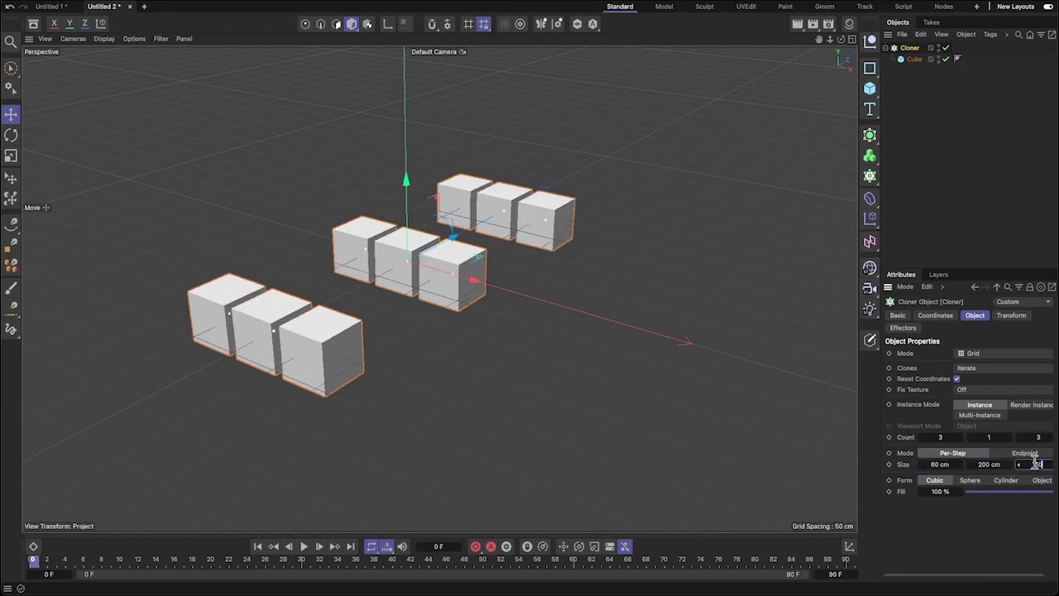
text(60)
key(Return)
- Set the Cloner's grid count to 9 in X and 1 in Z
alt+drag(379, 311, 397, 301)
scroll(405, 297, up, 3)
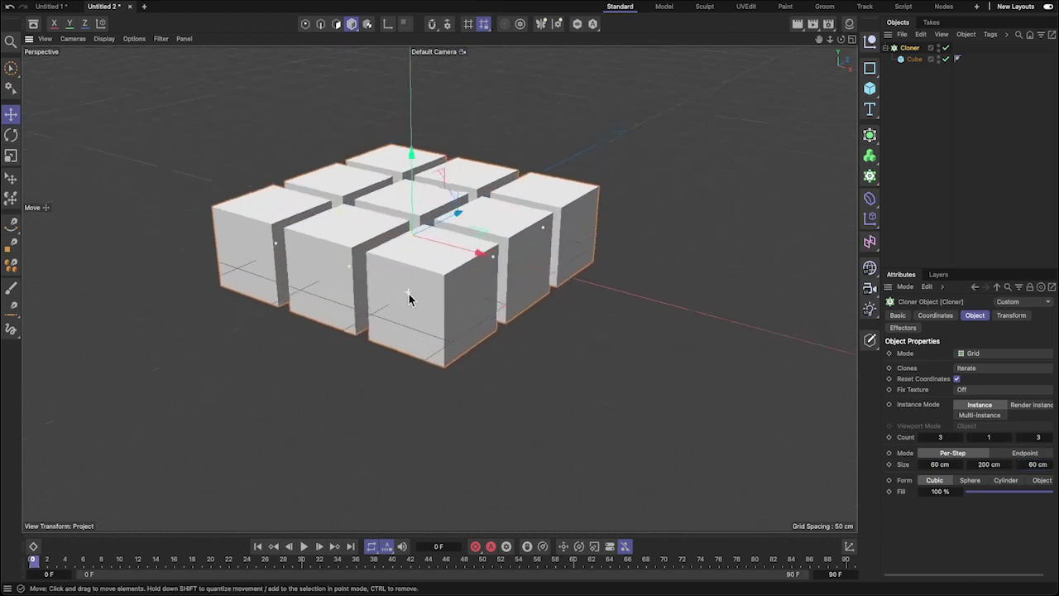
drag(819, 39, 728, 91)
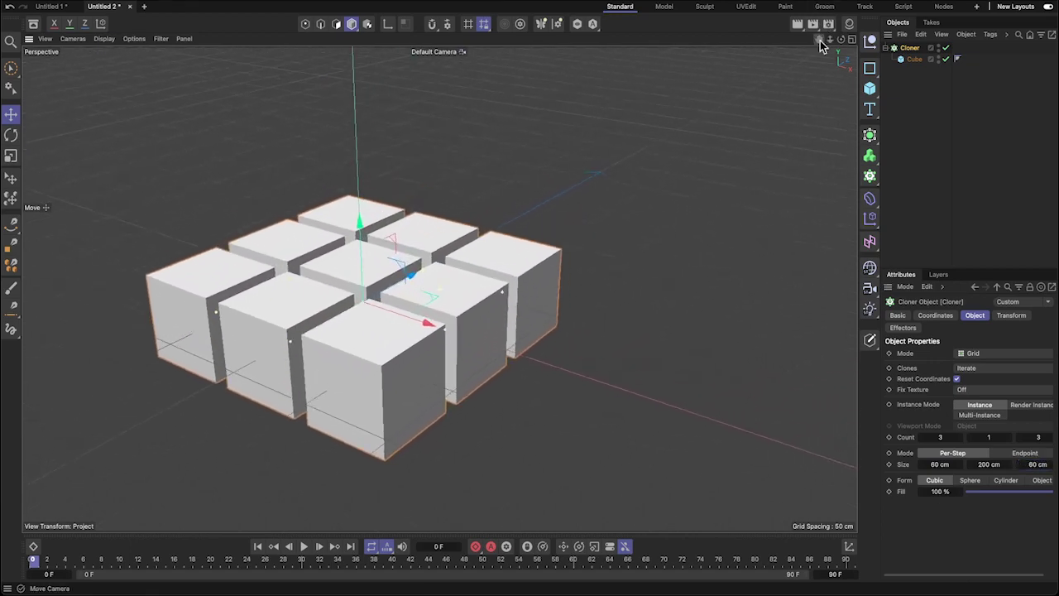
drag(824, 34, 843, 25)
scroll(556, 255, down, 4)
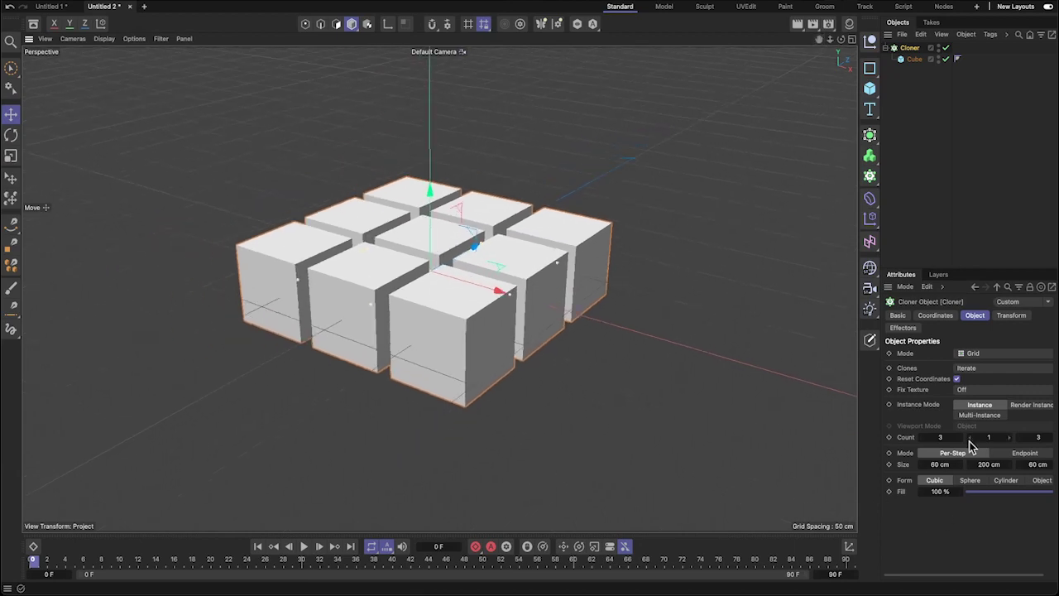
drag(955, 435, 584, 367)
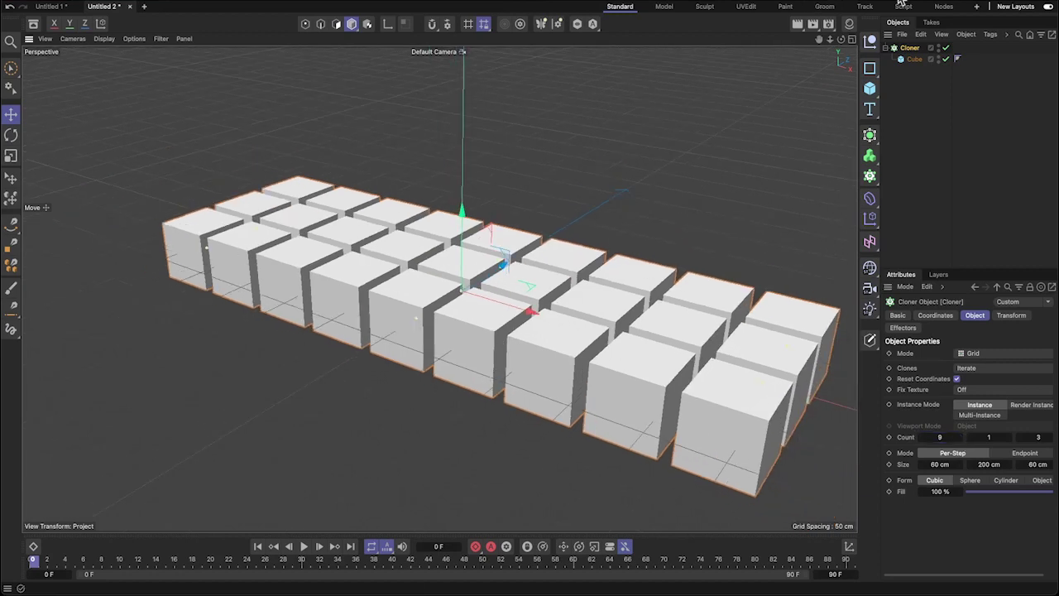
drag(820, 39, 737, 36)
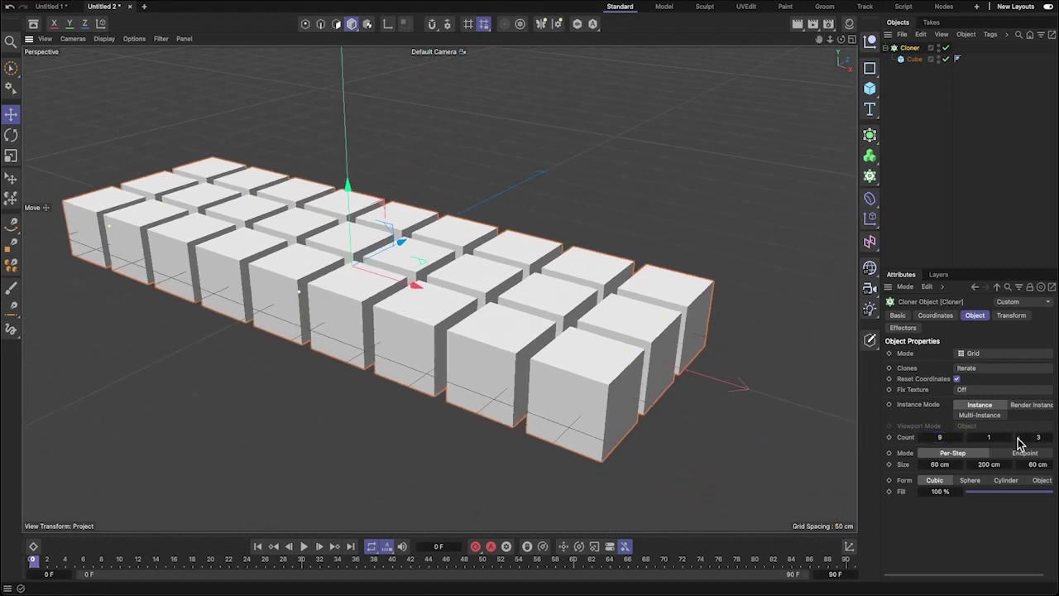
drag(1022, 448, 1018, 442)
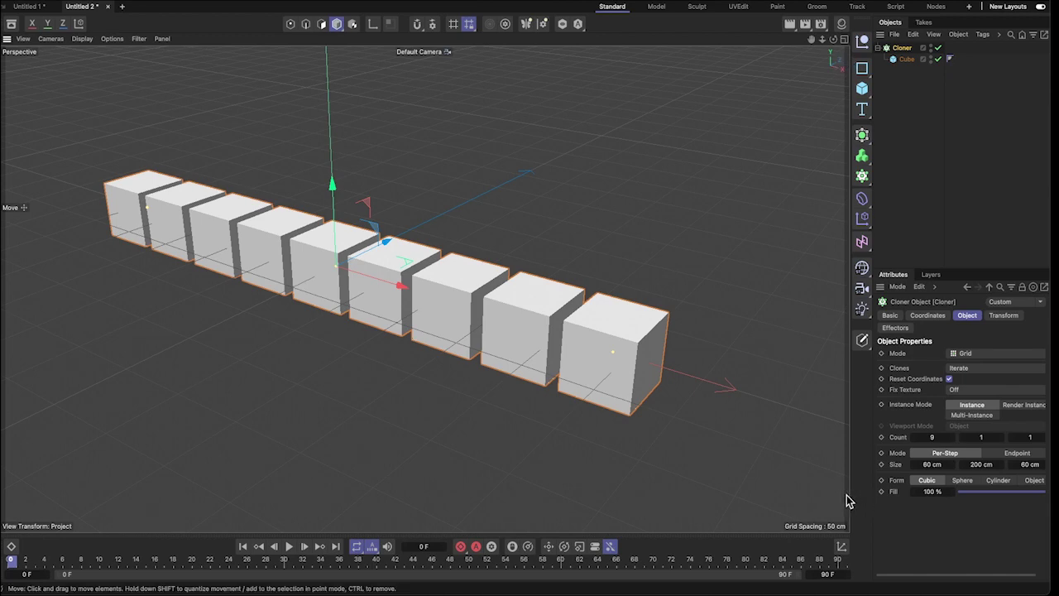
- Widen the object and attribute panels and set the Cloner's Z count to 6
drag(870, 502, 826, 500)
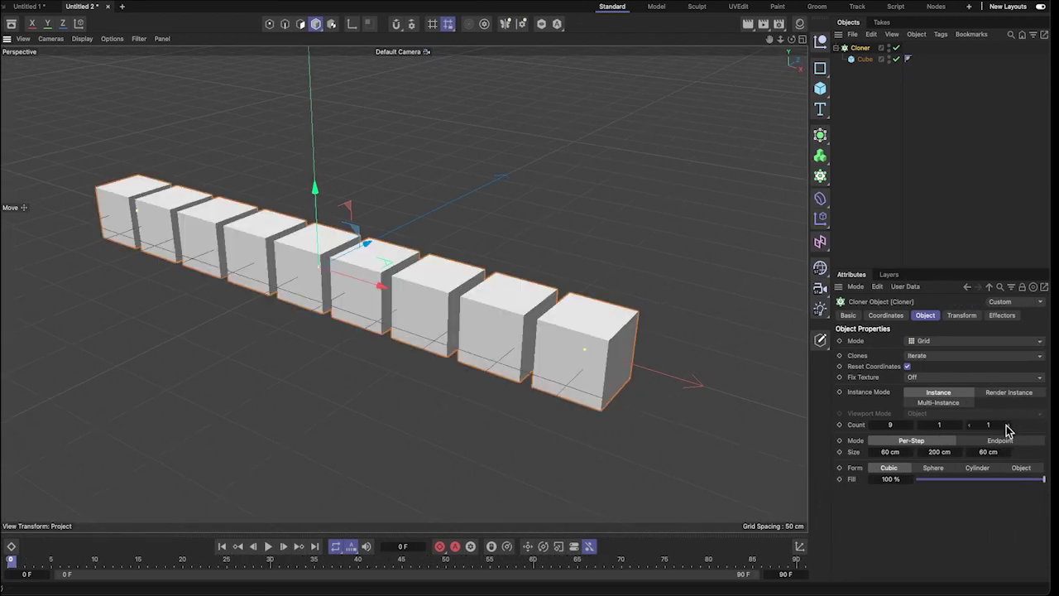
drag(1008, 429, 1007, 428)
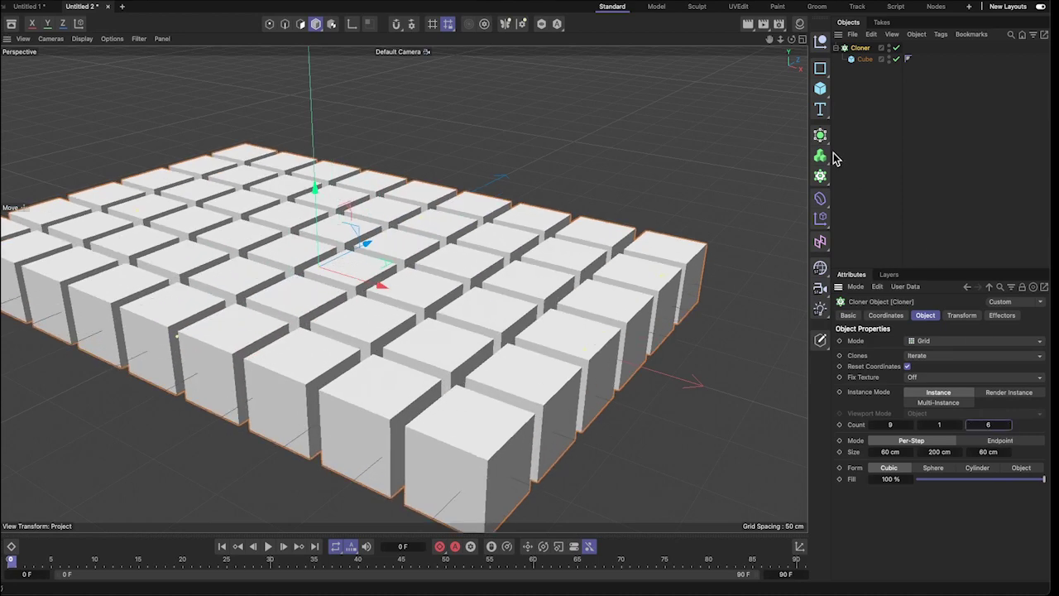
- Examine the Cloner's effector list and the effector types that can be added
drag(768, 37, 477, 344)
drag(405, 327, 377, 315)
mouse_move(660, 451)
alt+mouse_down()
mouse_move(680, 449)
mouse_move(609, 433)
mouse_move(643, 456)
mouse_move(658, 447)
mouse_move(660, 461)
alt+mouse_up()
mouse_move(768, 39)
mouse_down()
mouse_move(765, 25)
mouse_move(777, 37)
mouse_up()
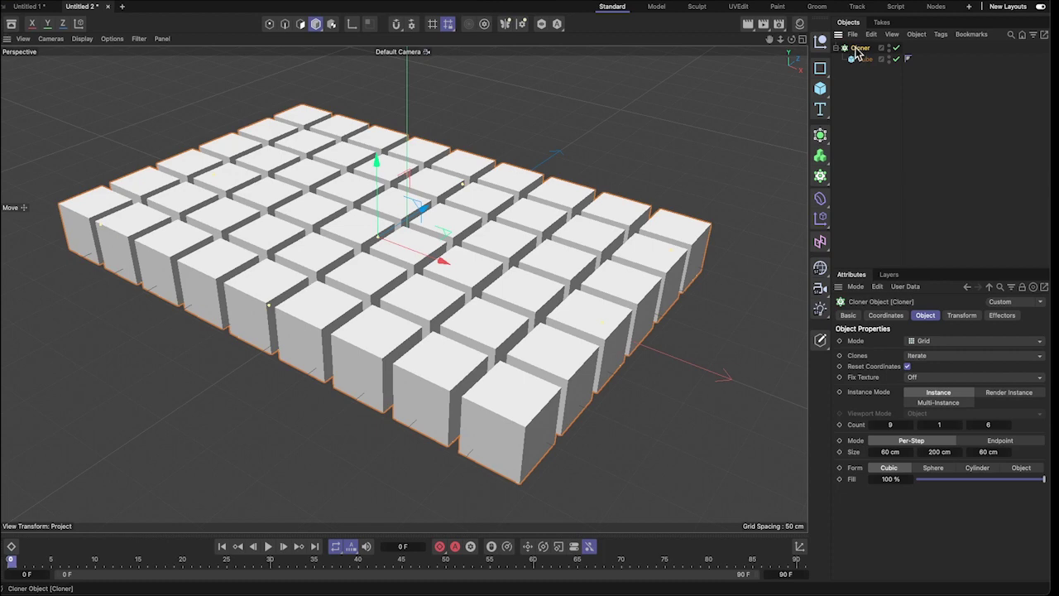
click(1001, 319)
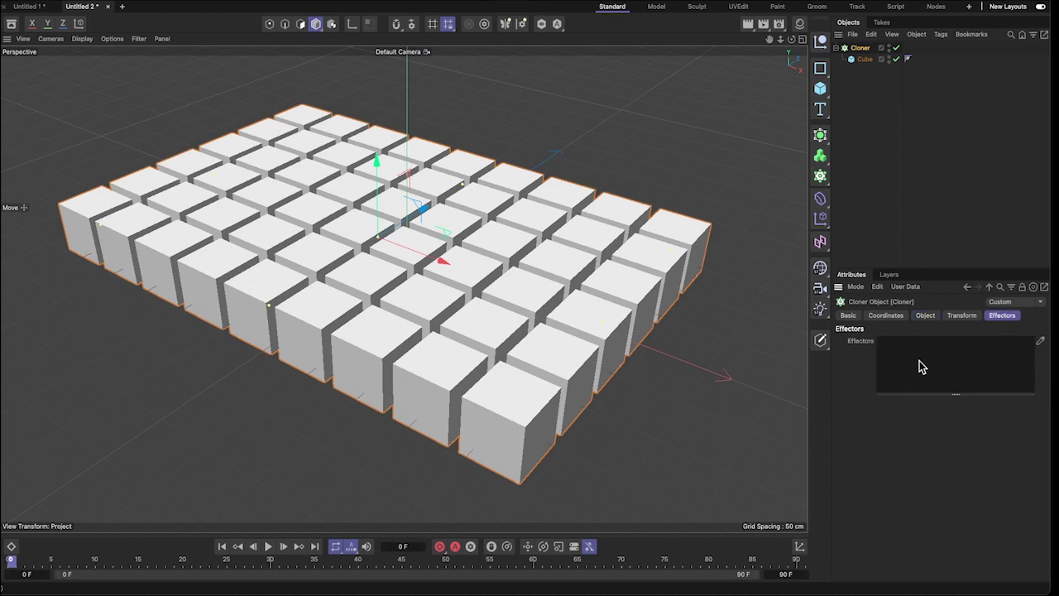
click(821, 219)
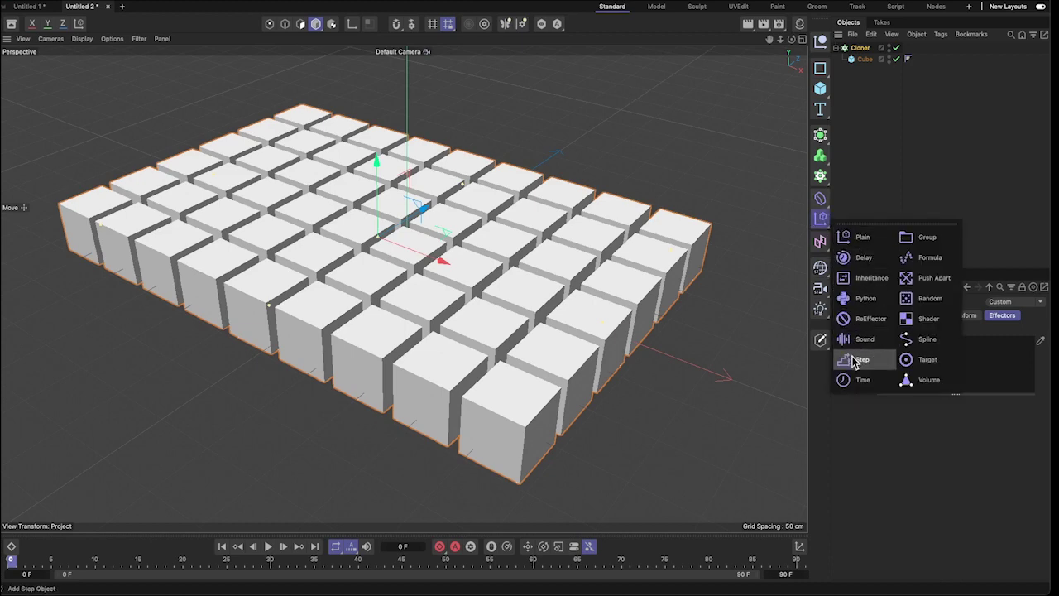
click(820, 245)
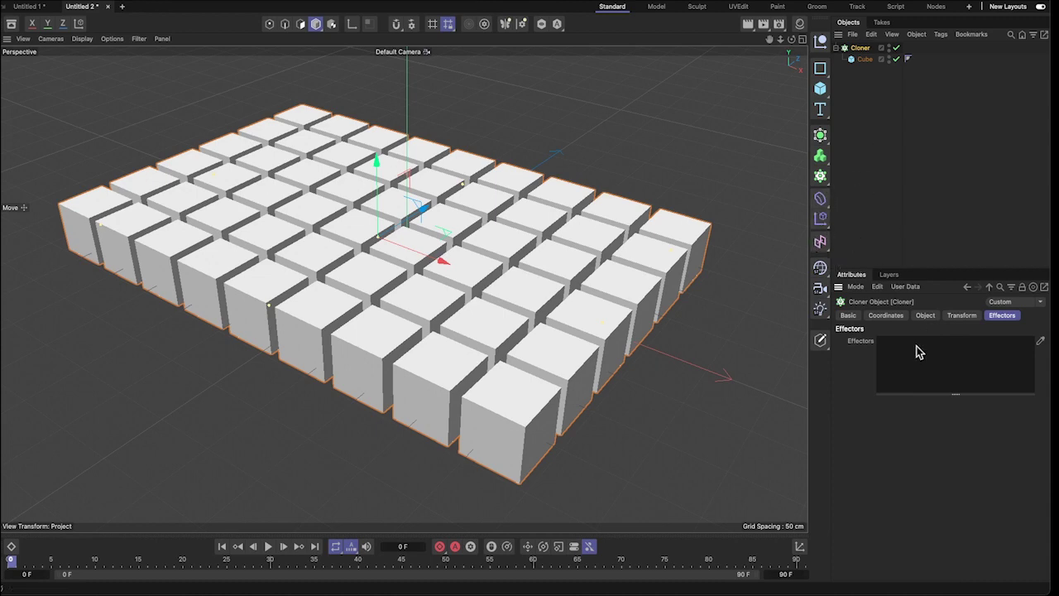
- Try adding an Inheritance effector while the Cloner is deselected, and delete it
click(863, 102)
click(820, 220)
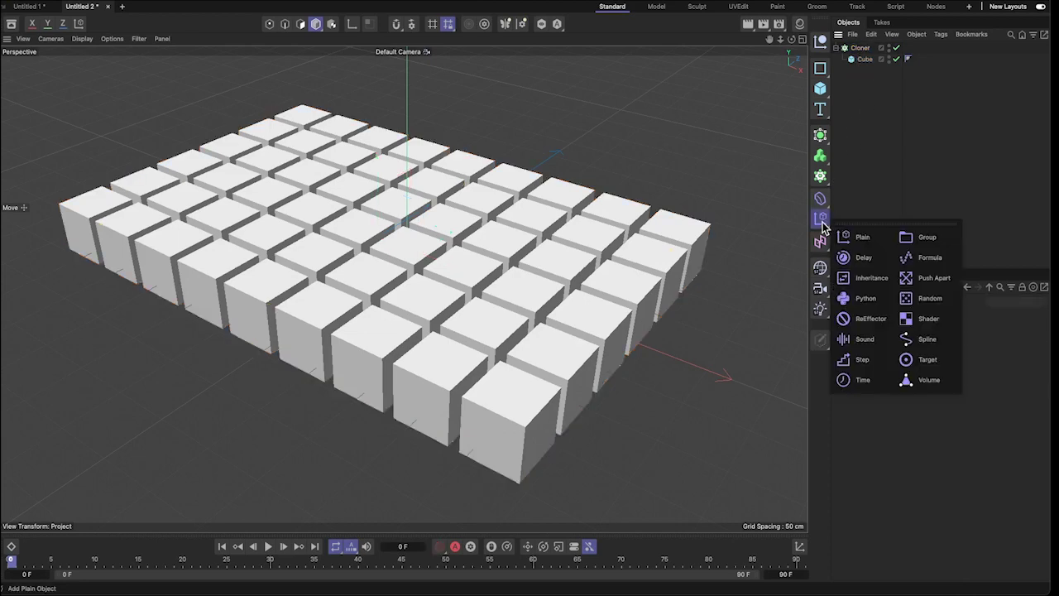
click(868, 277)
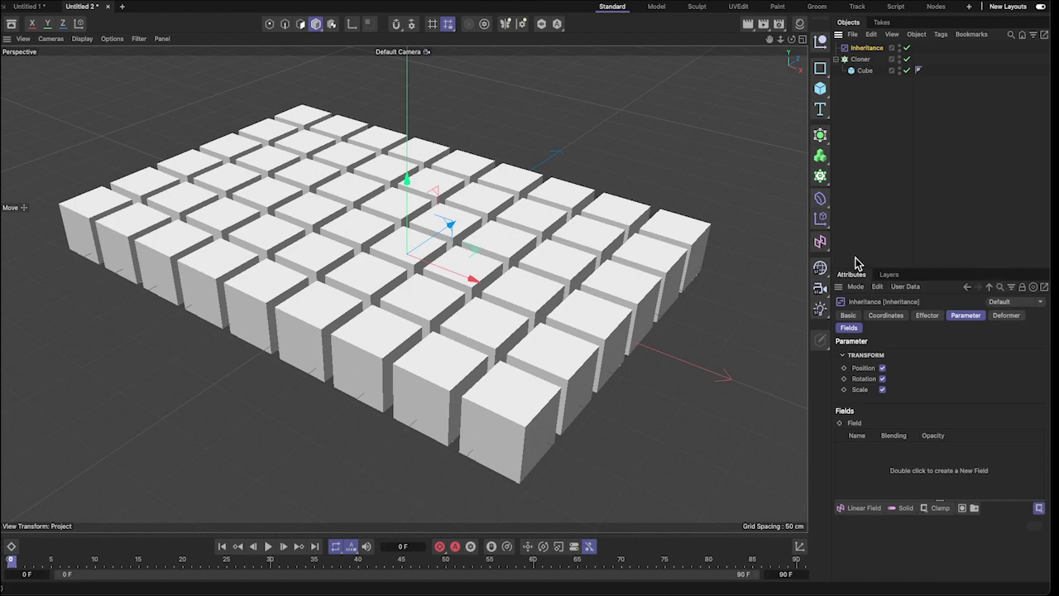
click(859, 60)
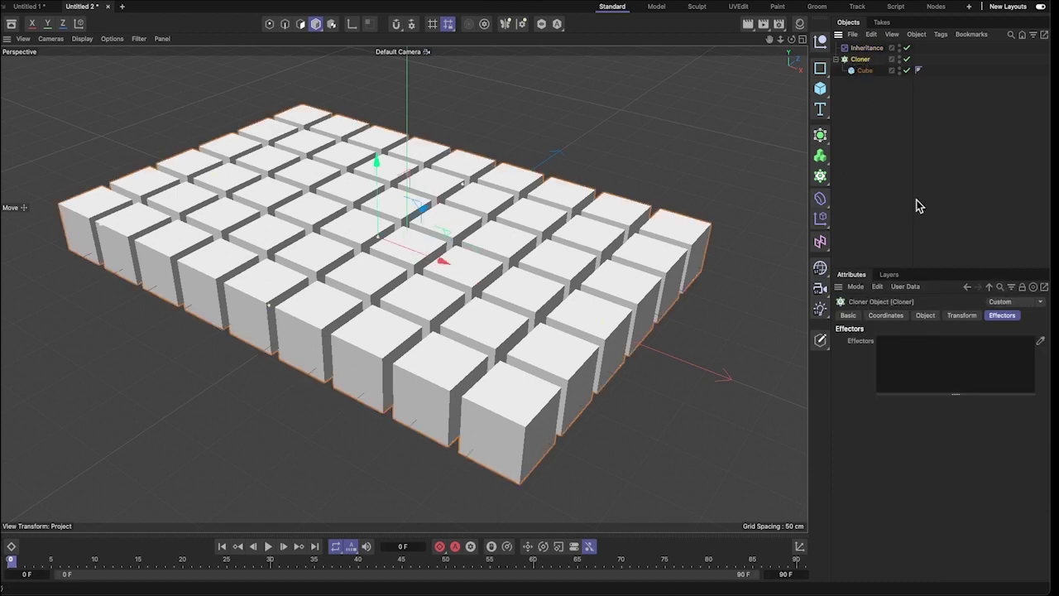
drag(865, 48, 865, 108)
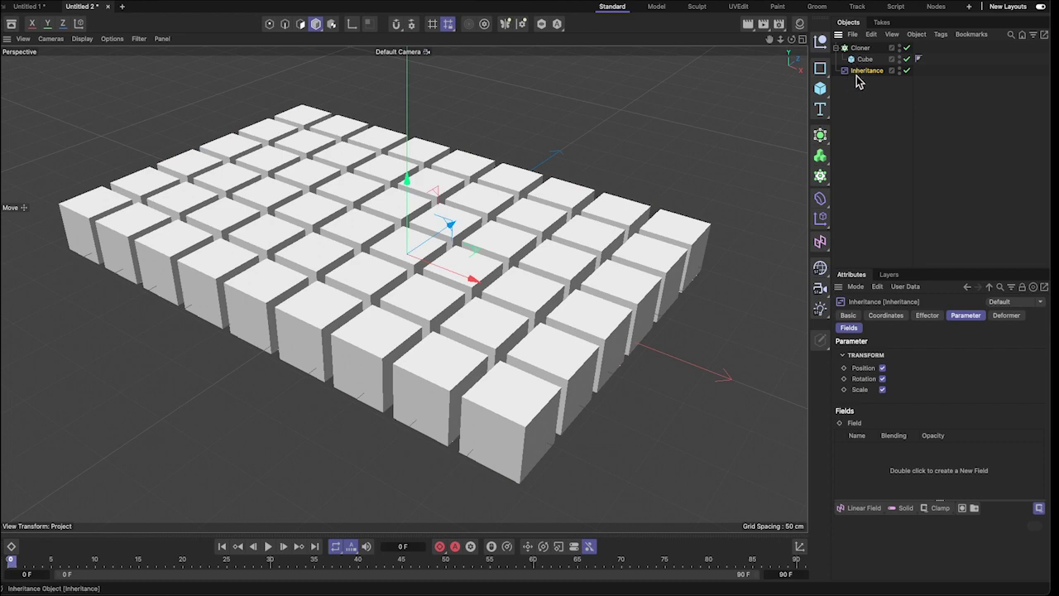
key(Delete)
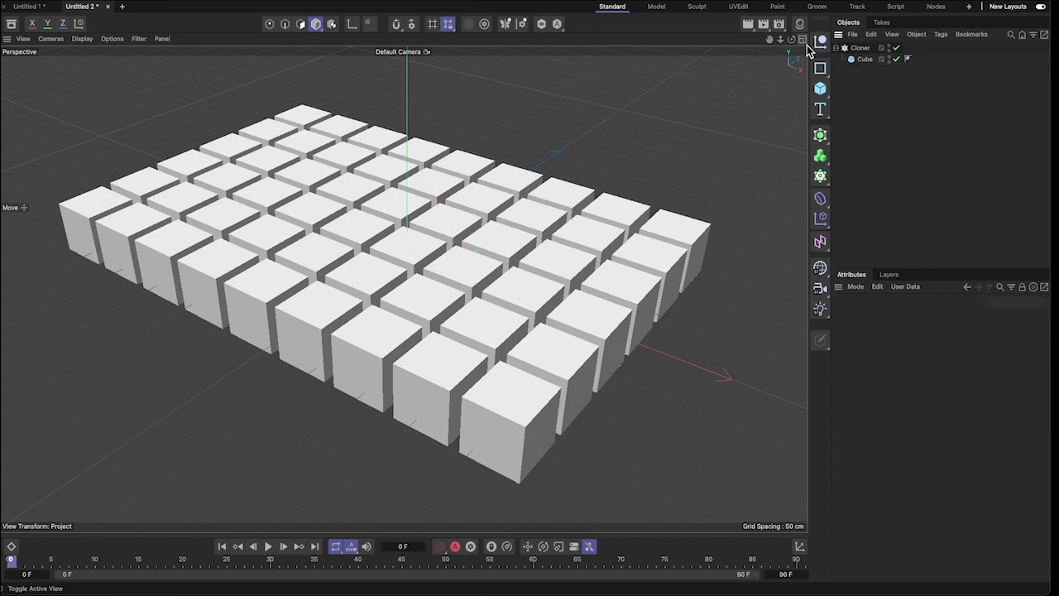
- Add a Plain effector to the Cloner so that it is linked in the Cloner's effector list
click(862, 50)
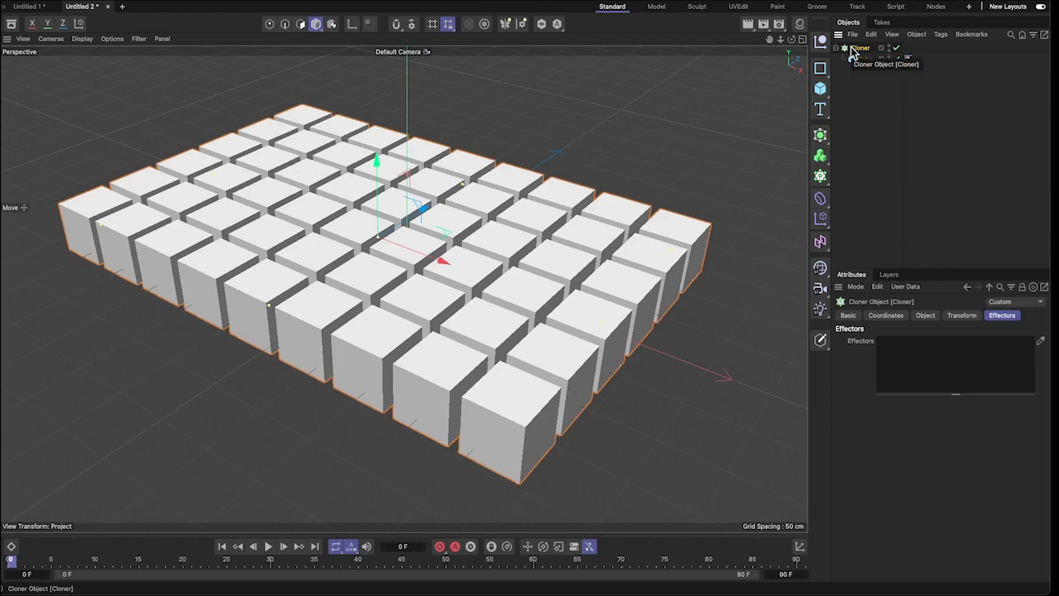
click(822, 222)
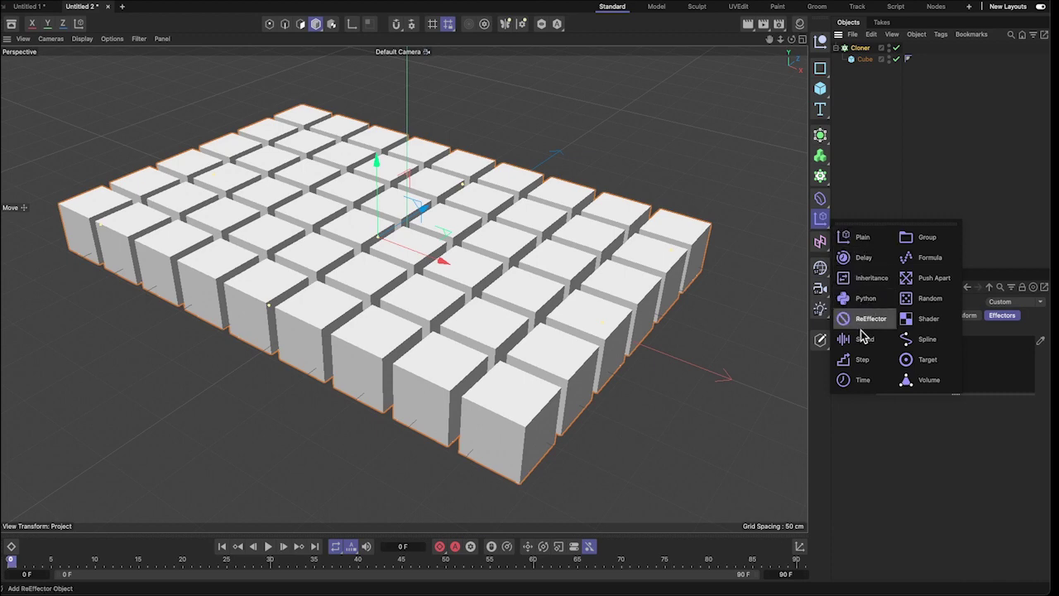
click(854, 238)
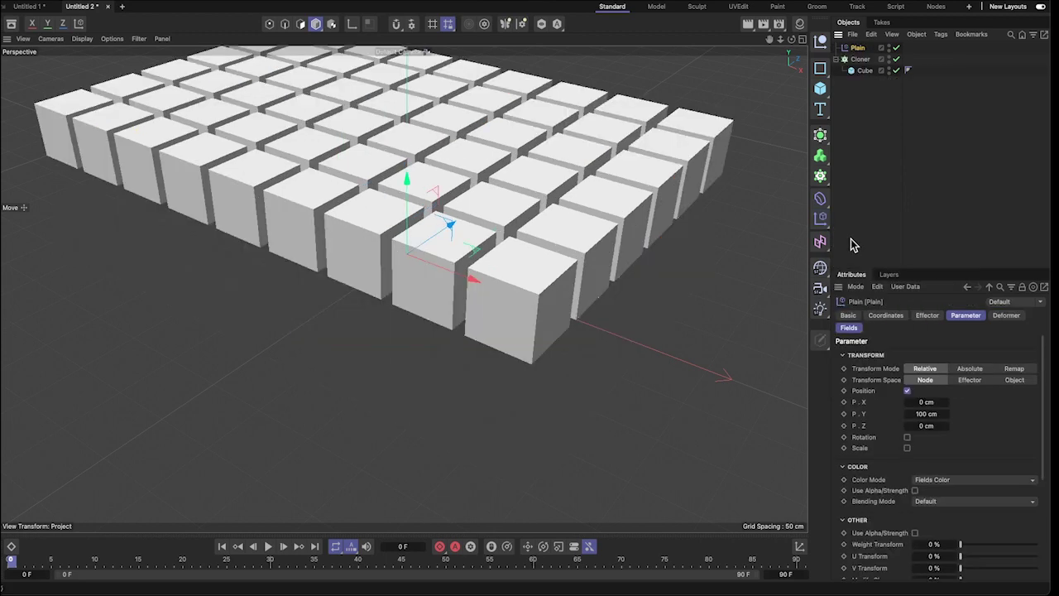
click(861, 60)
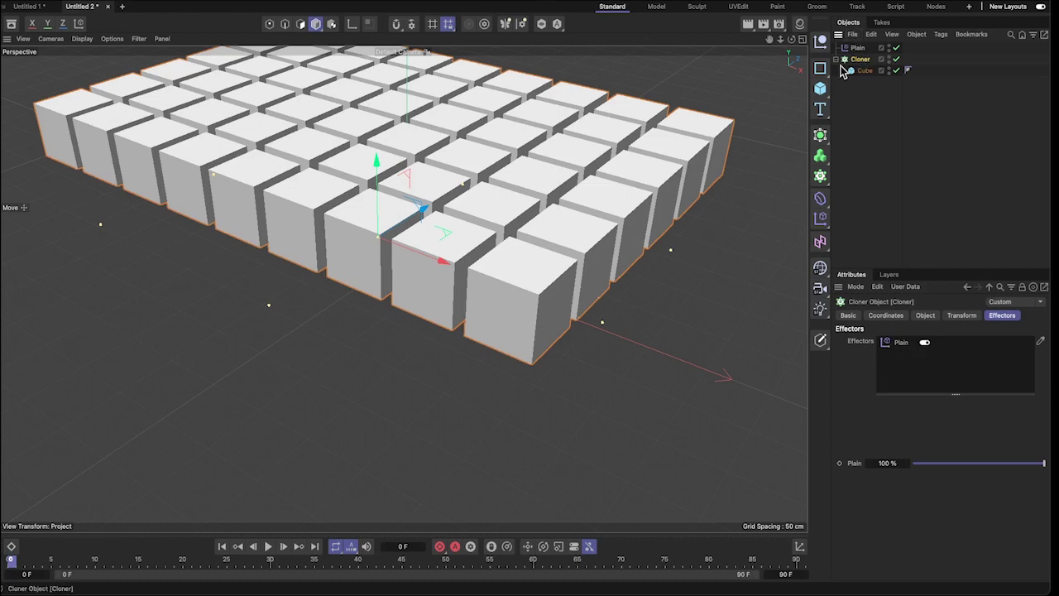
drag(768, 39, 662, 201)
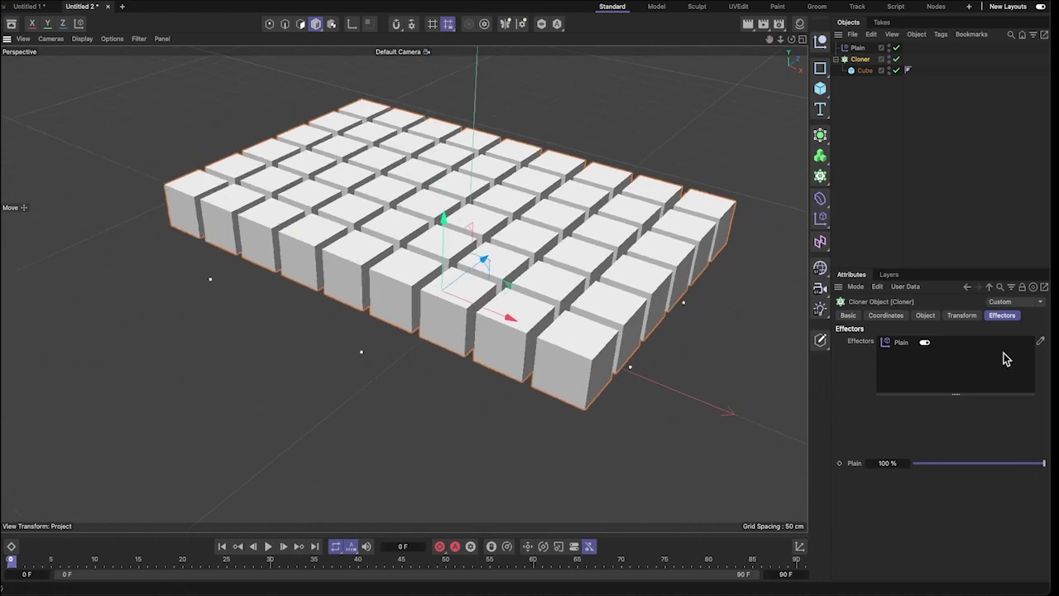
- Examine the Plain effector's transform, color and other parameters and its strength setting
click(857, 49)
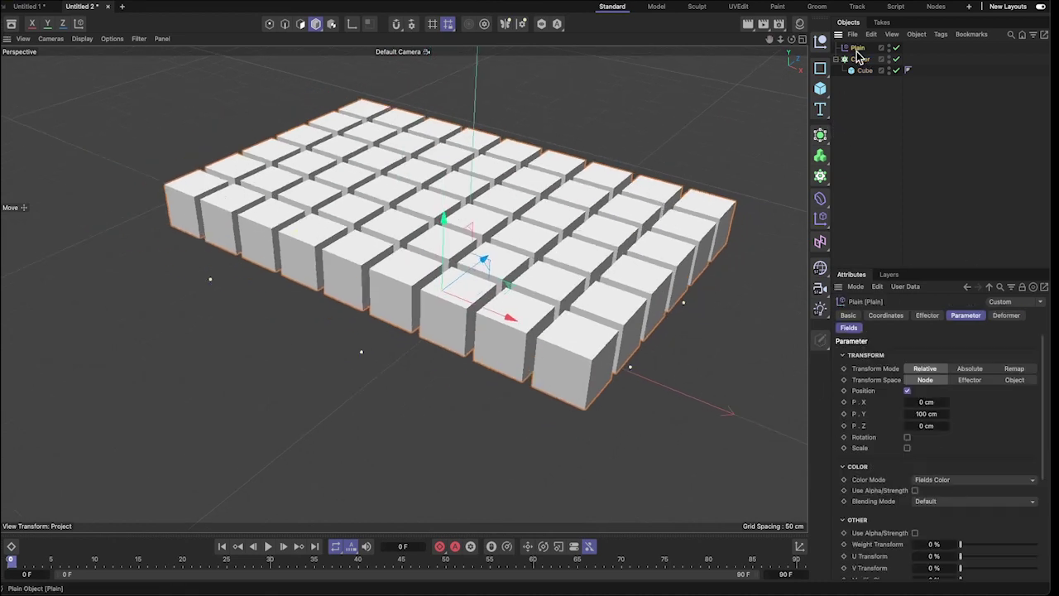
scroll(930, 442, down, 3)
scroll(940, 443, down, 3)
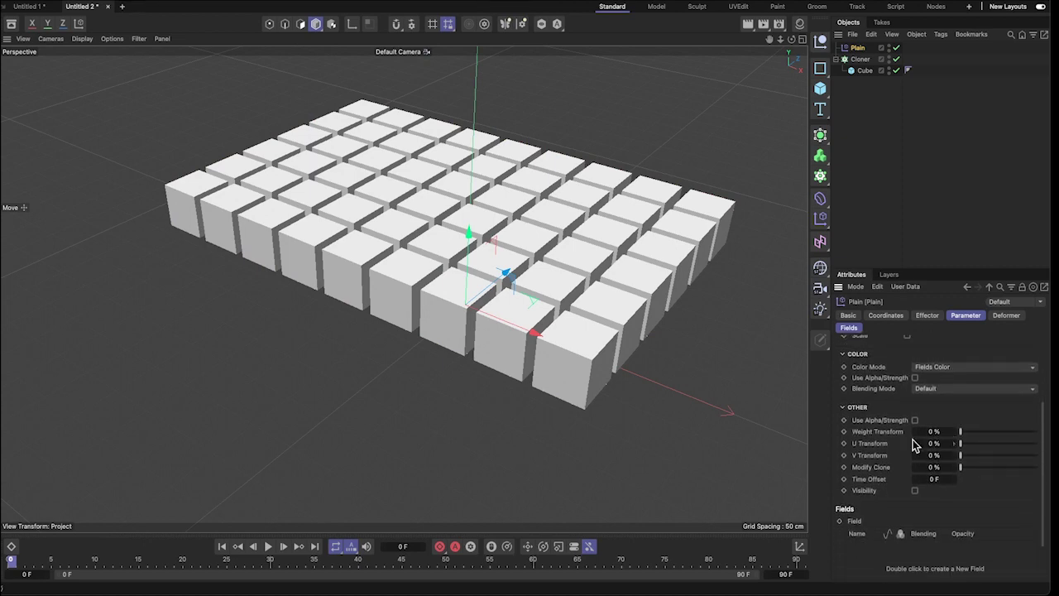
scroll(880, 433, up, 6)
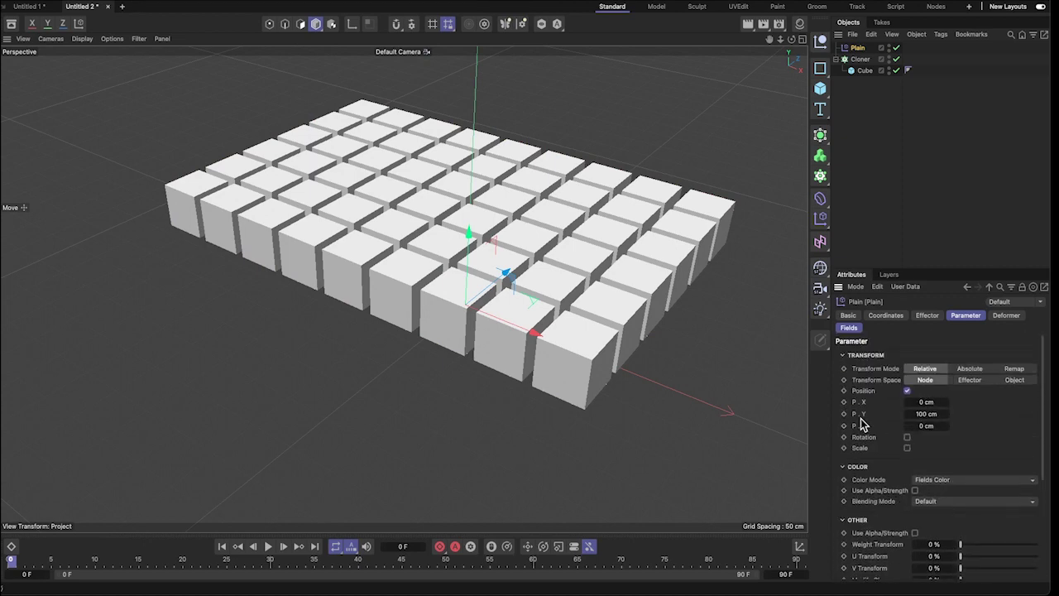
click(929, 324)
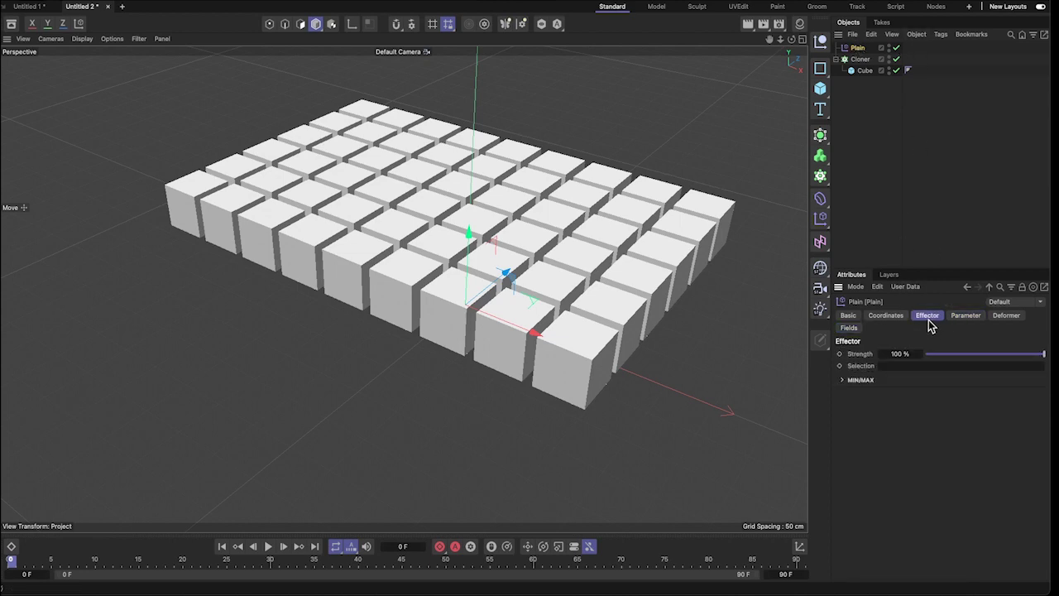
drag(1043, 357, 1056, 374)
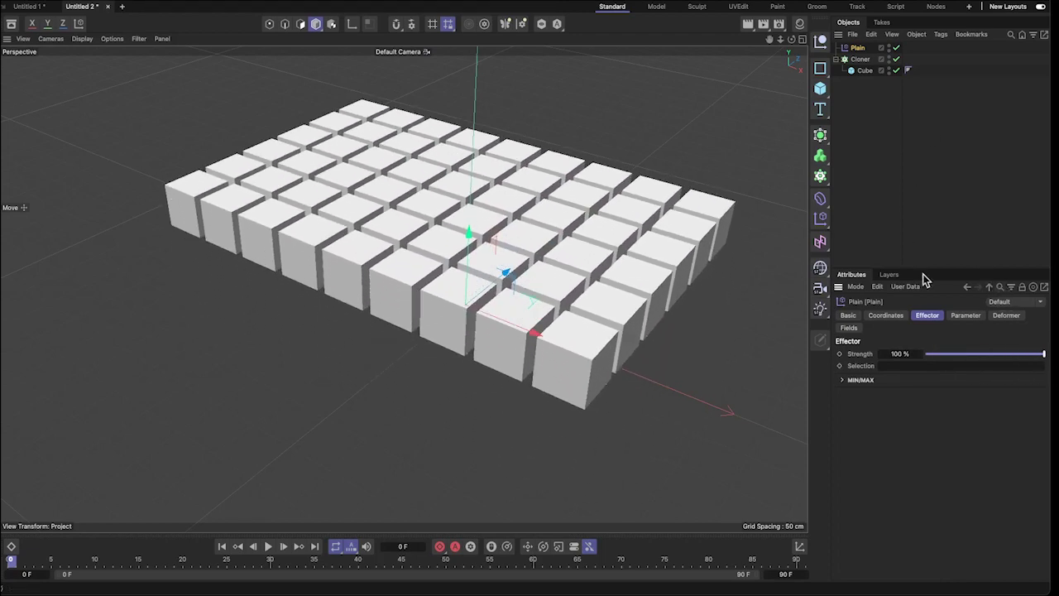
click(968, 318)
scroll(969, 438, down, 2)
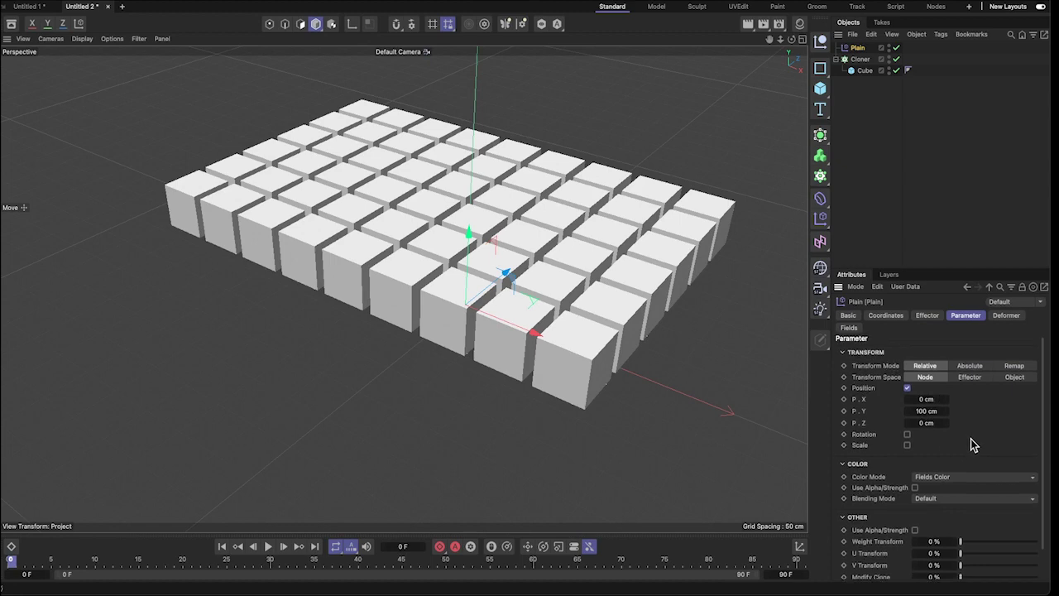
- Try shifting the clones with the Plain effector's X and Y positions, and reset both values to their defaults
mouse_move(947, 387)
mouse_down()
mouse_move(993, 387)
mouse_move(910, 389)
mouse_move(950, 394)
mouse_up()
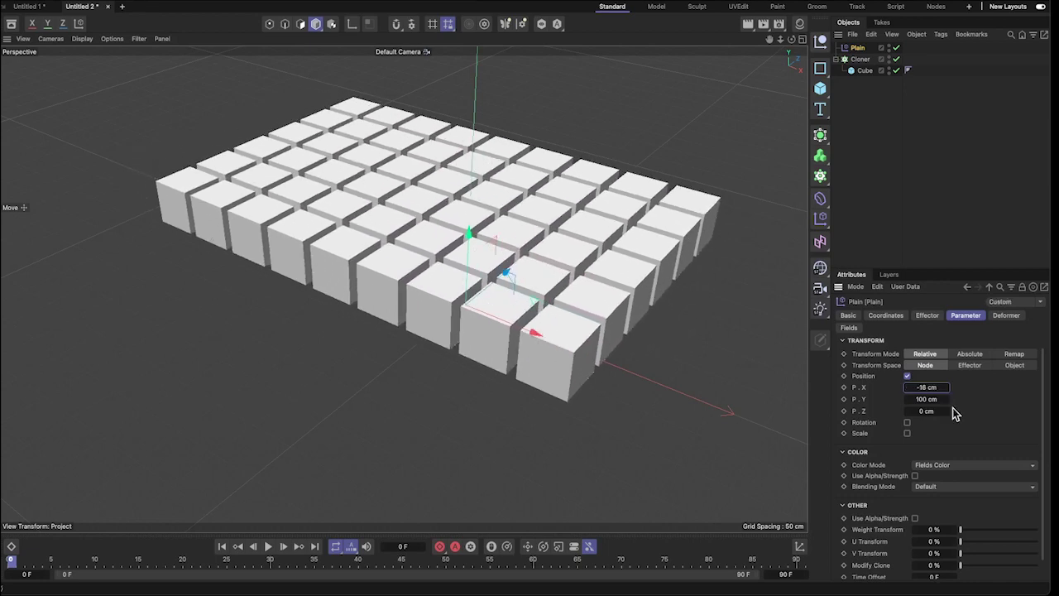
right_click(947, 388)
drag(946, 399, 938, 399)
right_click(948, 399)
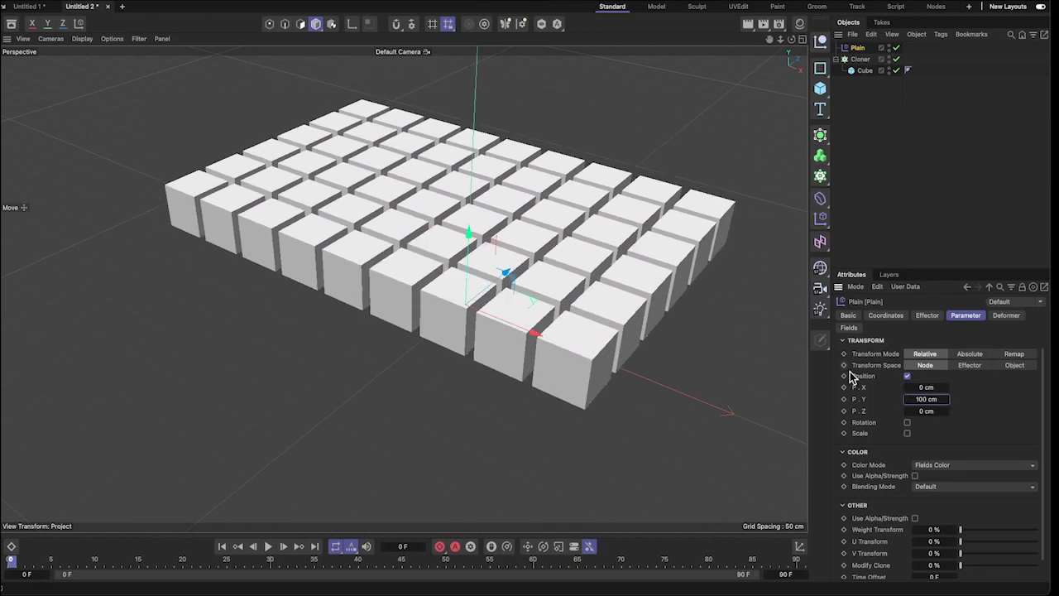
- Enable rotation on the Plain effector and set heading to -11°, pitch to 61° and banking to -7°
click(907, 422)
drag(946, 434, 952, 433)
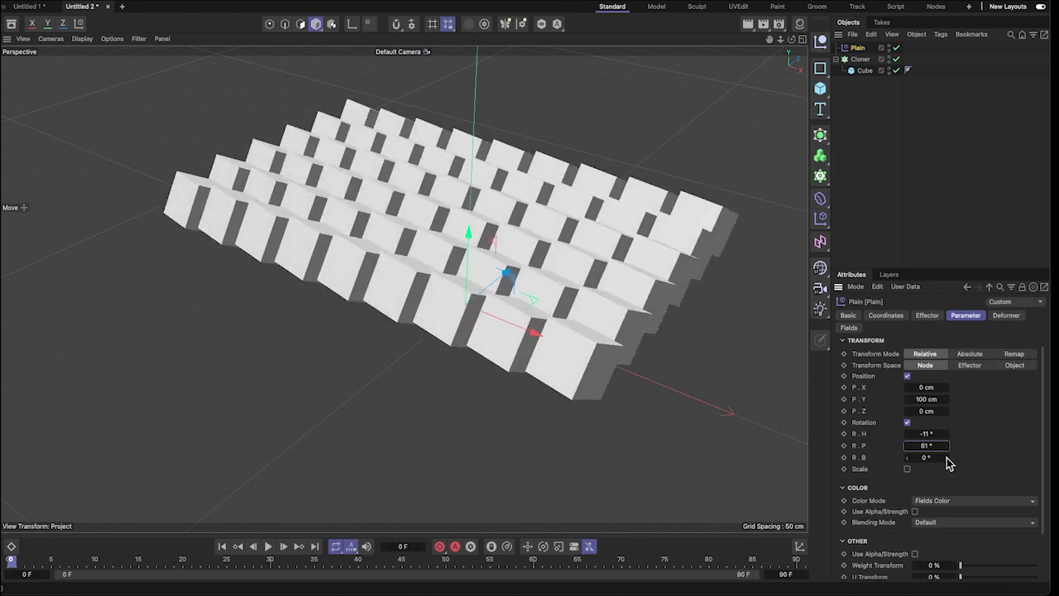
drag(947, 459, 964, 459)
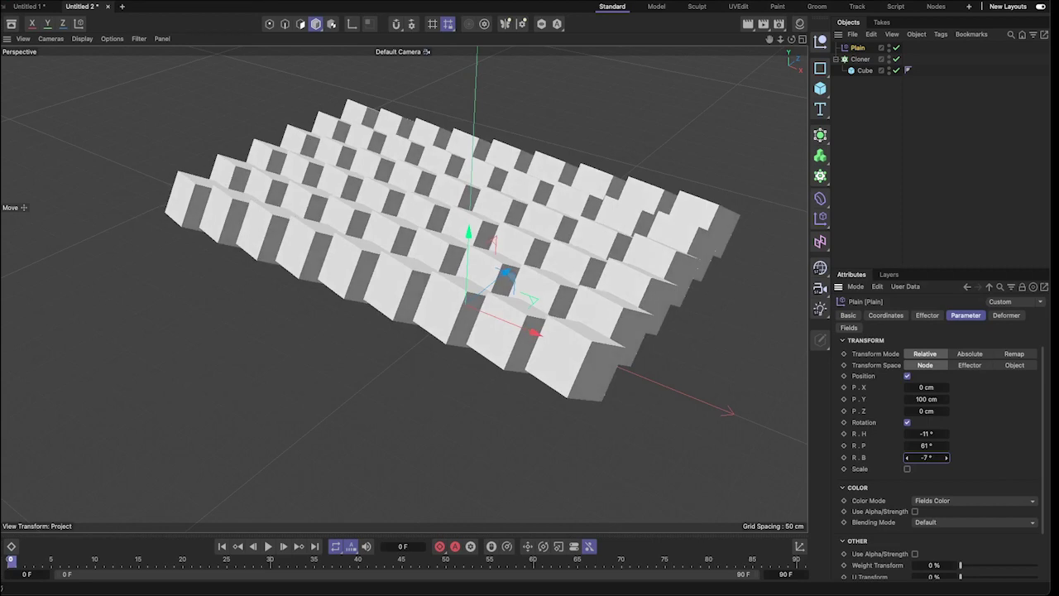
- Enable scale on the Plain effector and reduce it to about -0.42 in X and -0.49 in Y
click(906, 468)
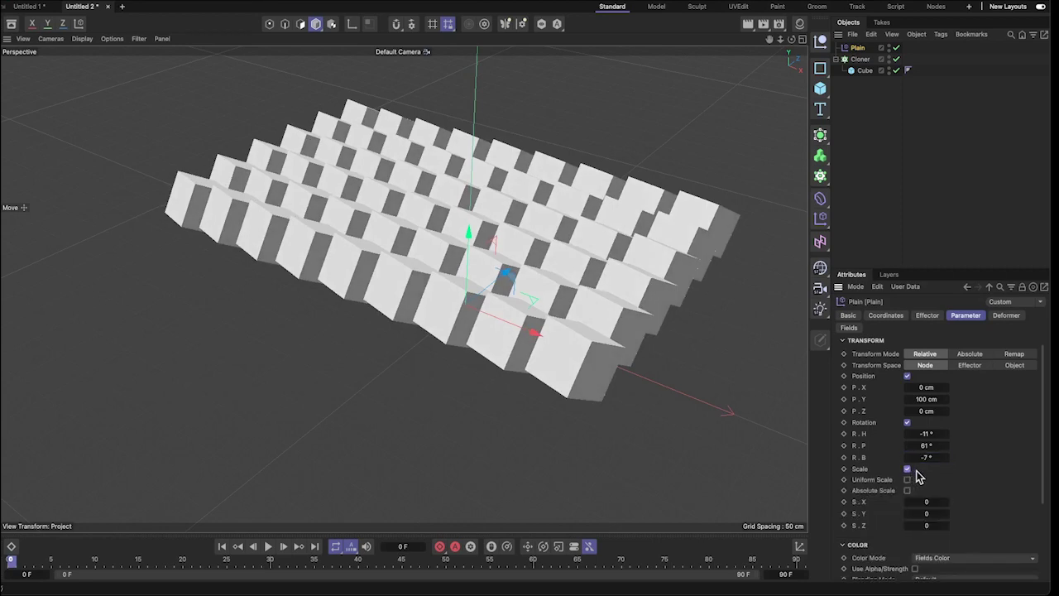
scroll(961, 483, down, 1)
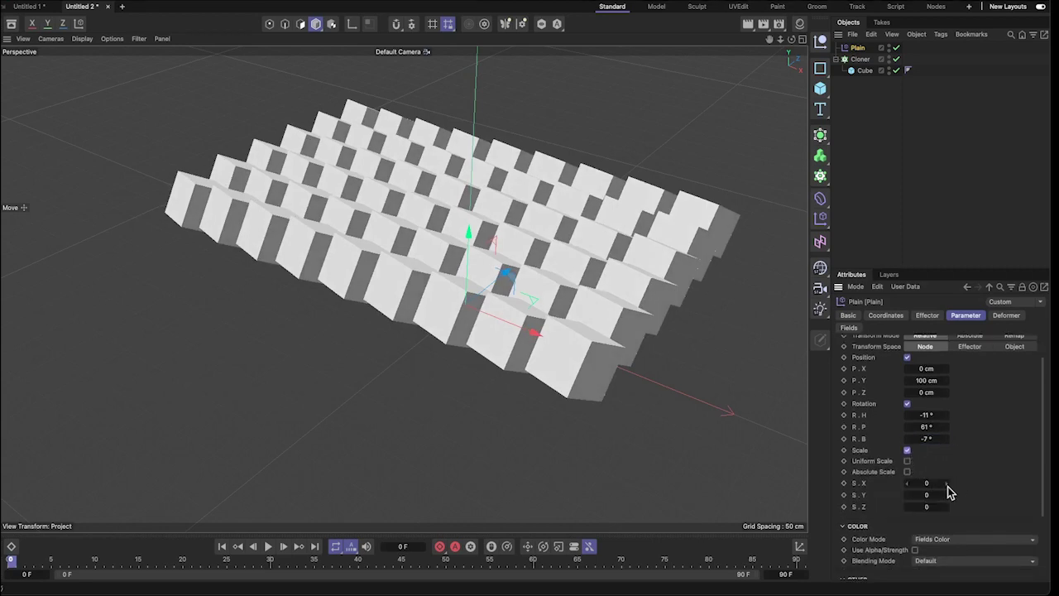
drag(948, 485, 932, 485)
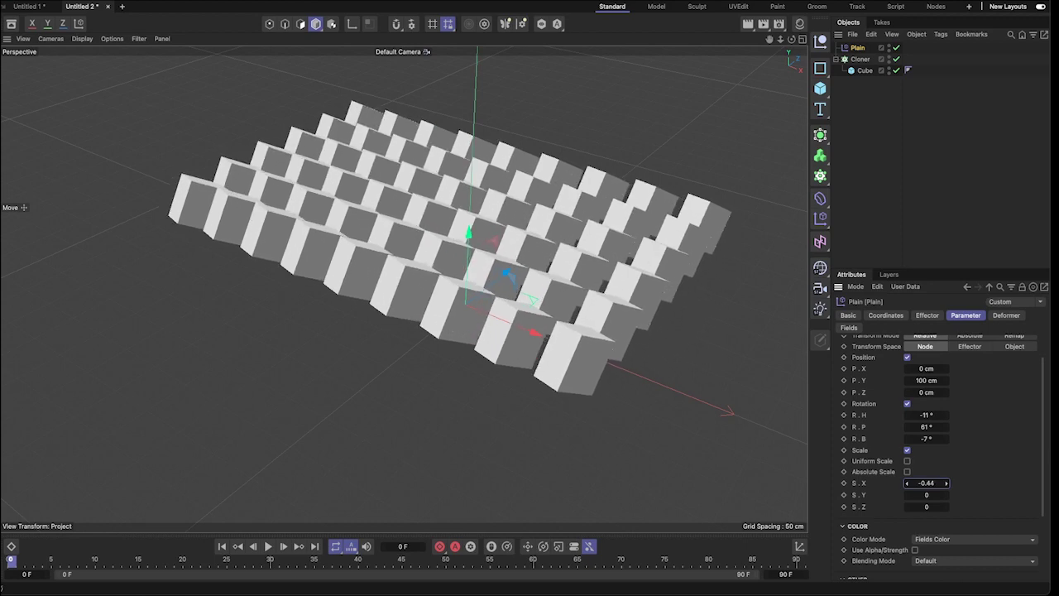
mouse_move(932, 485)
mouse_down()
mouse_move(918, 485)
mouse_move(968, 494)
mouse_move(929, 495)
mouse_up()
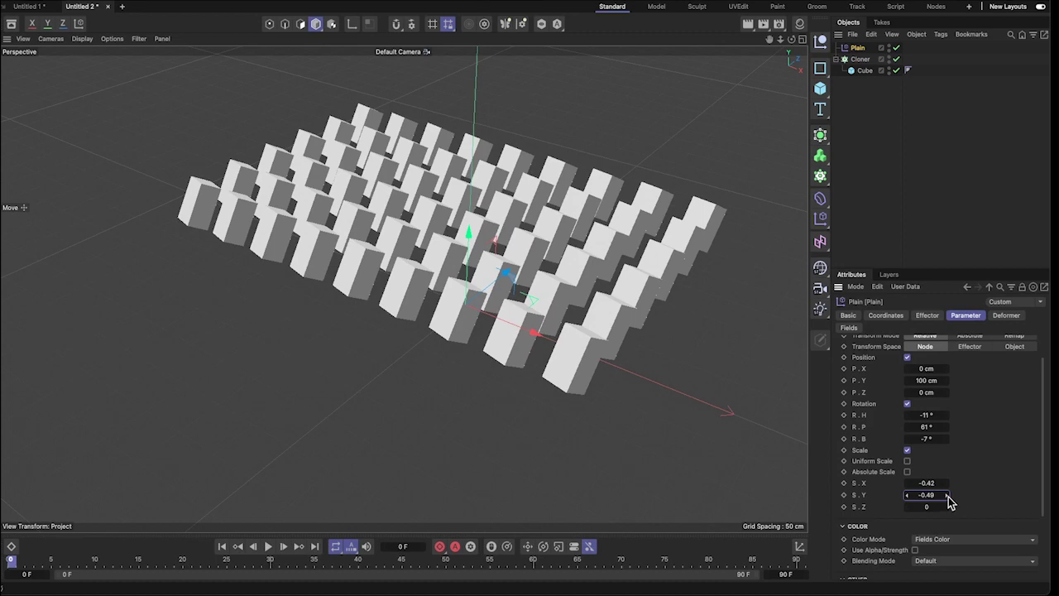
- Undo the Plain effector's scale values and the enabling of its scale option
key(ctrl+z)
key(ctrl+z)
key(ctrl+z)
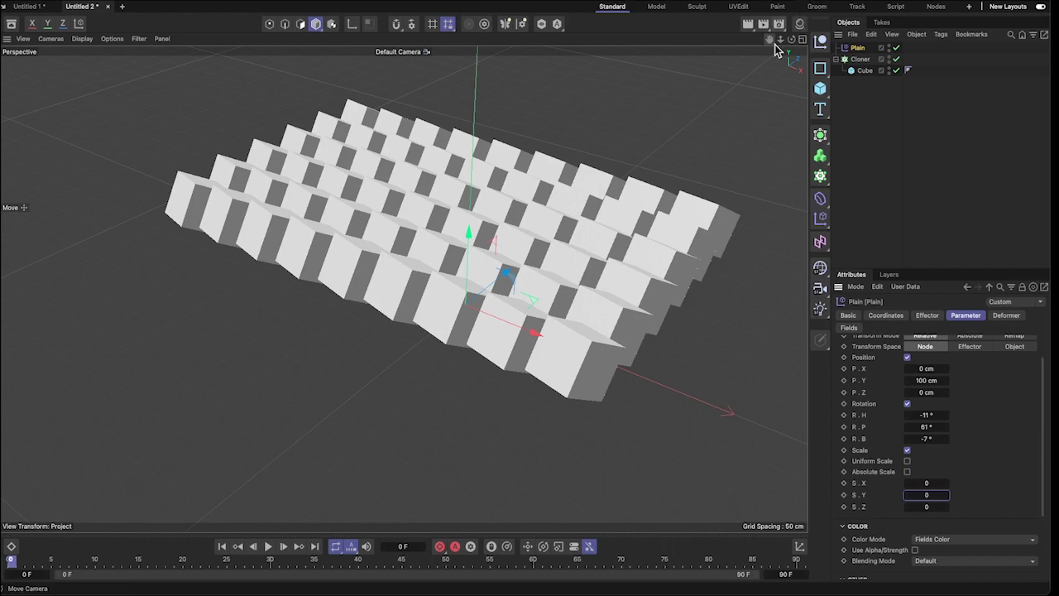
drag(790, 41, 794, 93)
key(ctrl+z)
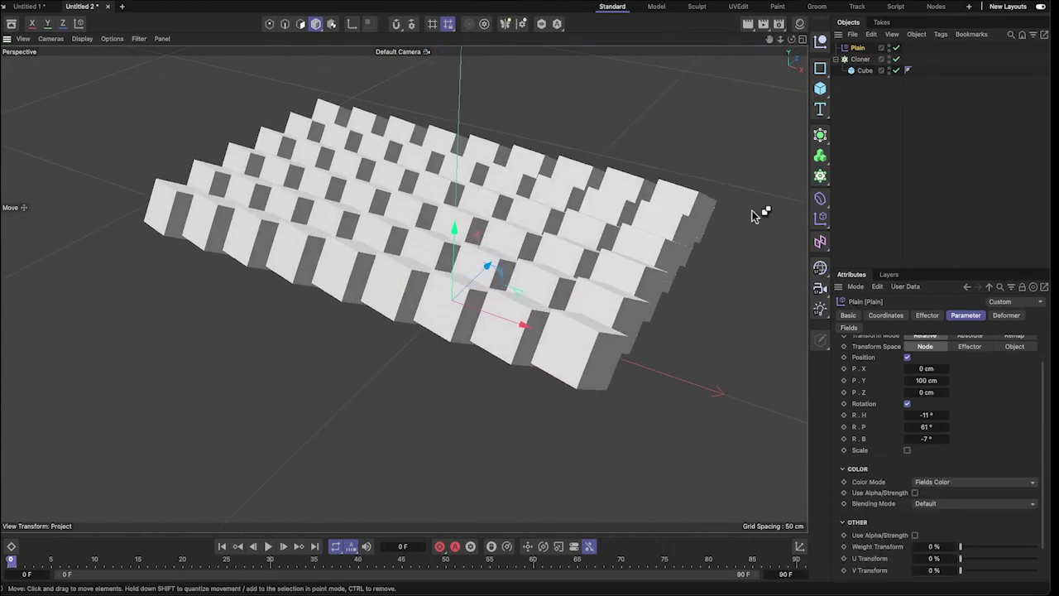
- Undo the heading, pitch and banking changes on the Plain effector, keeping rotation enabled
key(ctrl+z)
key(ctrl+z)
key(ctrl+z)
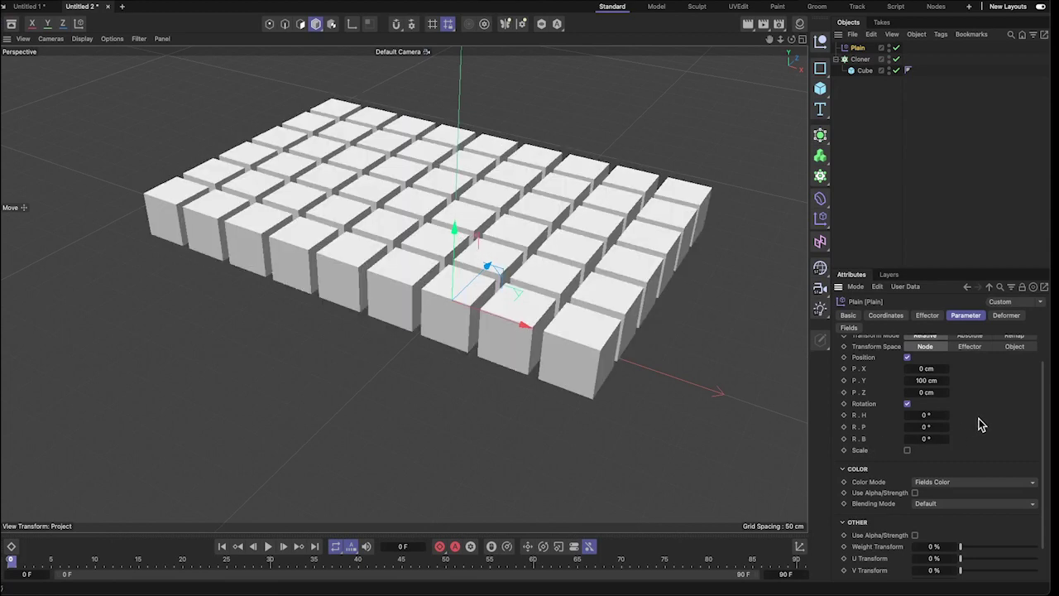
- Review the Plain effector's color settings and its weight, U, V and clone-modification options
drag(769, 39, 564, 306)
scroll(564, 306, up, 2)
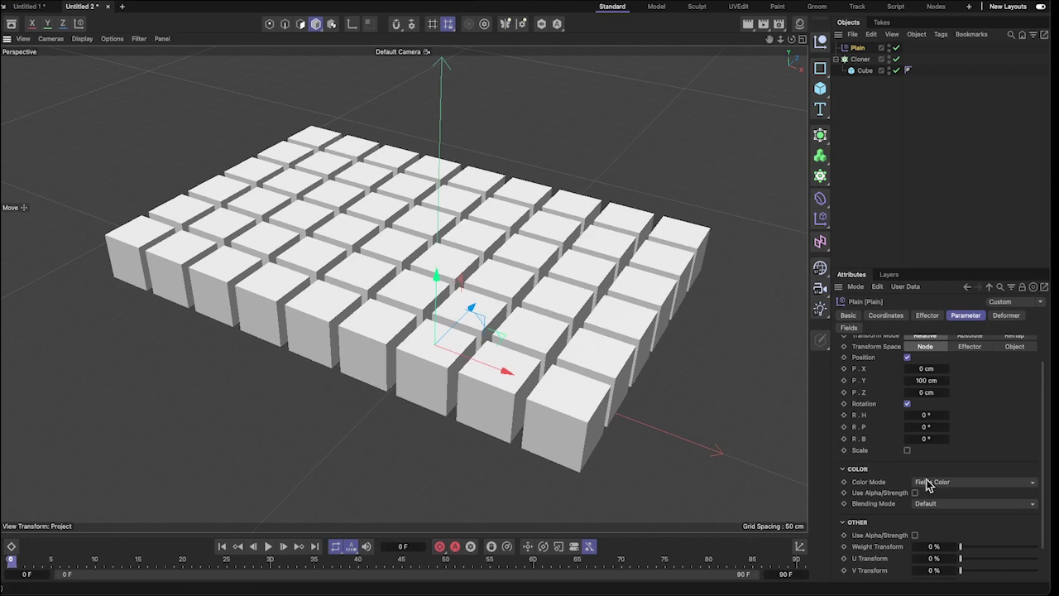
scroll(960, 460, down, 1)
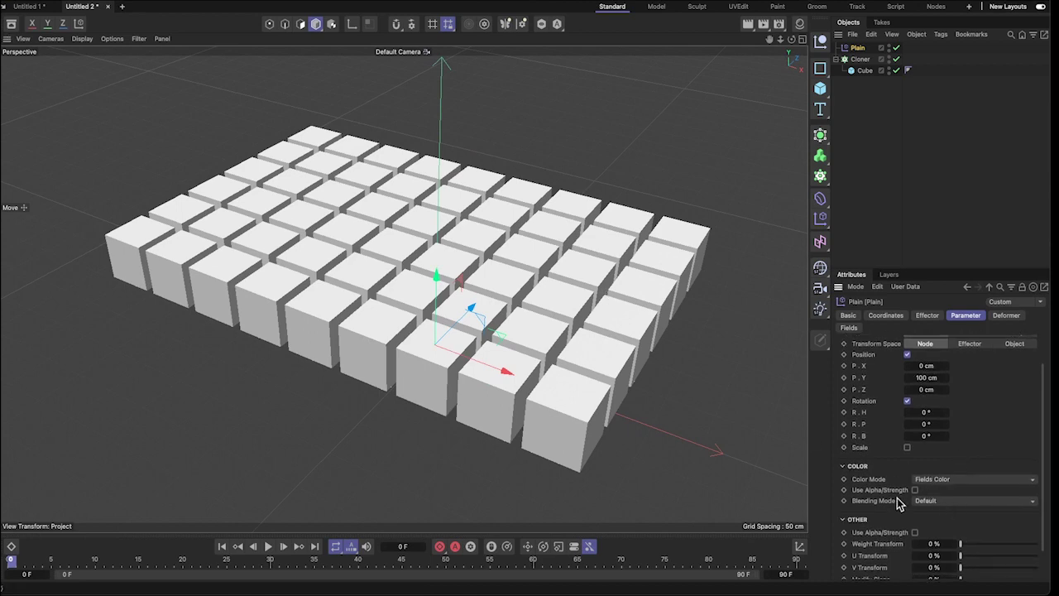
scroll(960, 542, down, 1)
scroll(959, 542, down, 1)
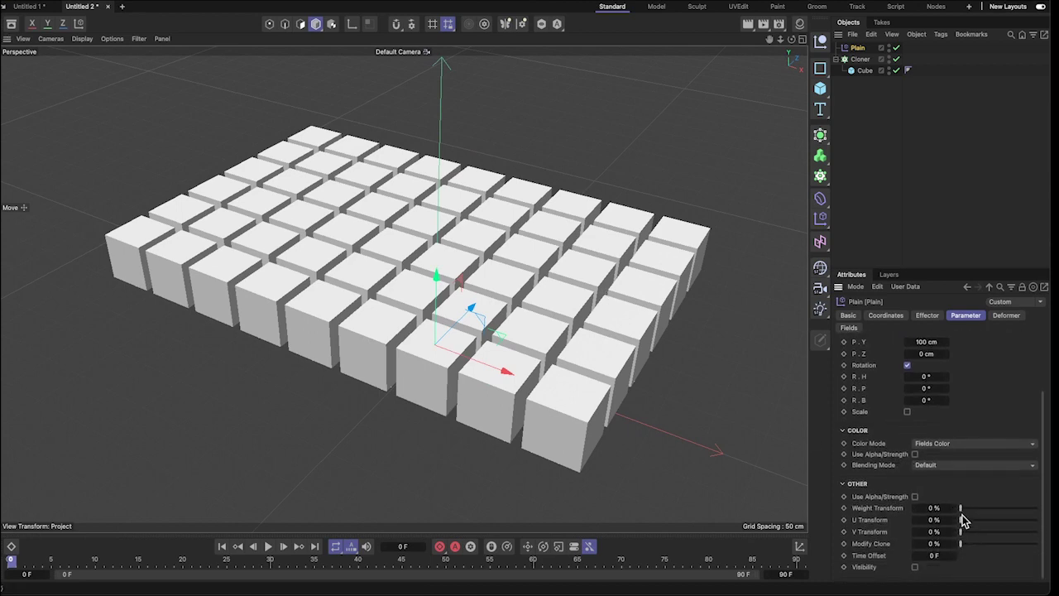
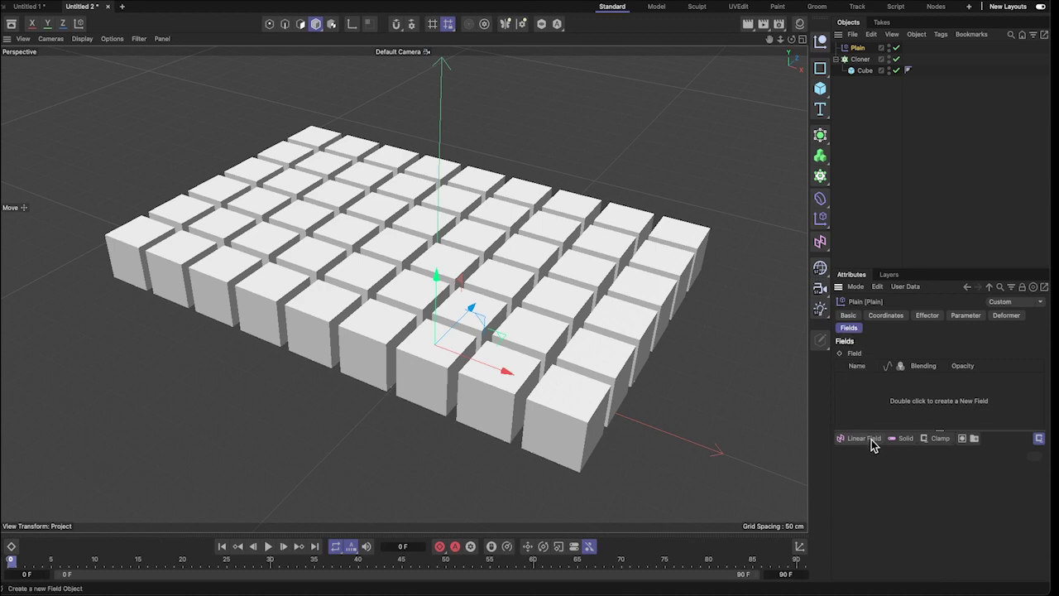
- Add a Linear Field to the Plain effector's field list
click(823, 245)
click(823, 247)
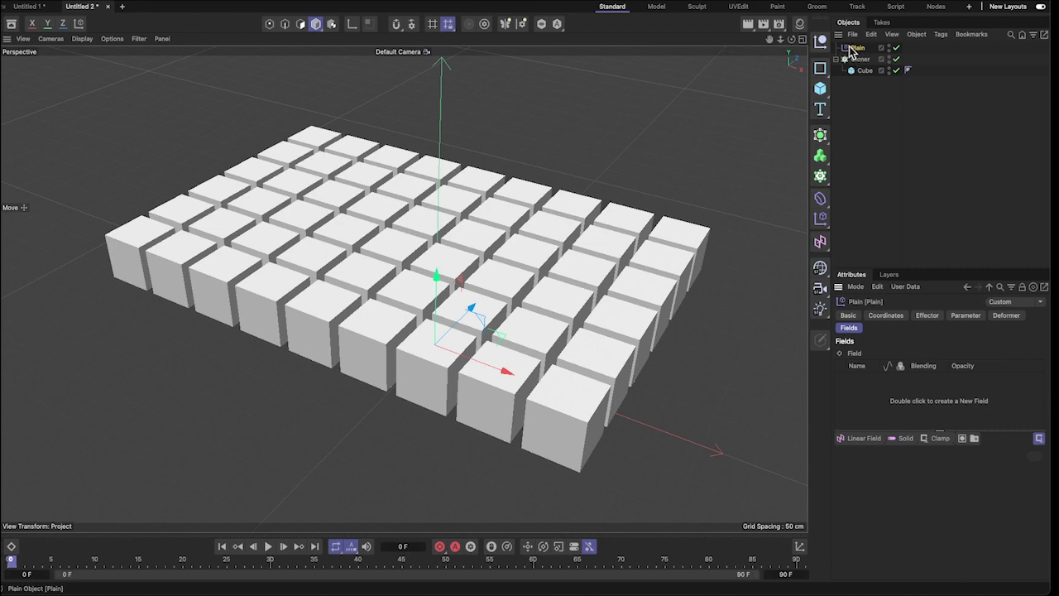
click(881, 441)
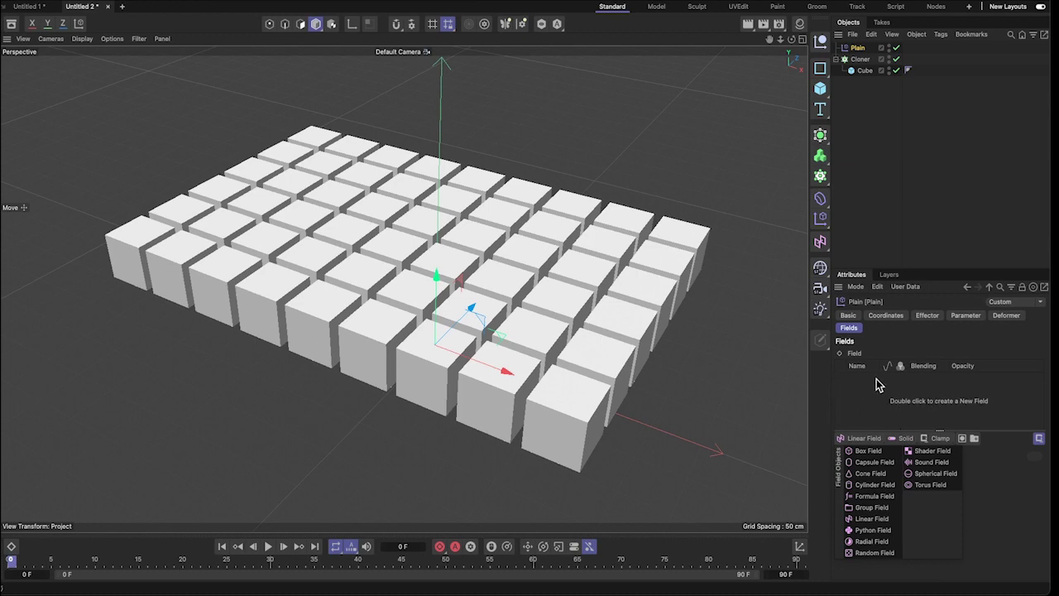
click(857, 49)
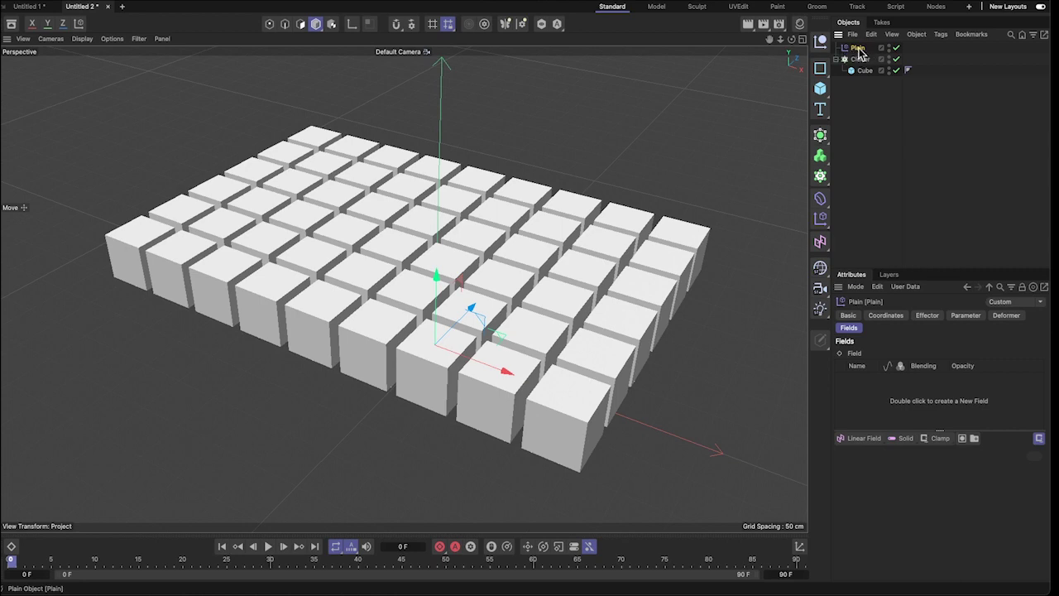
click(820, 242)
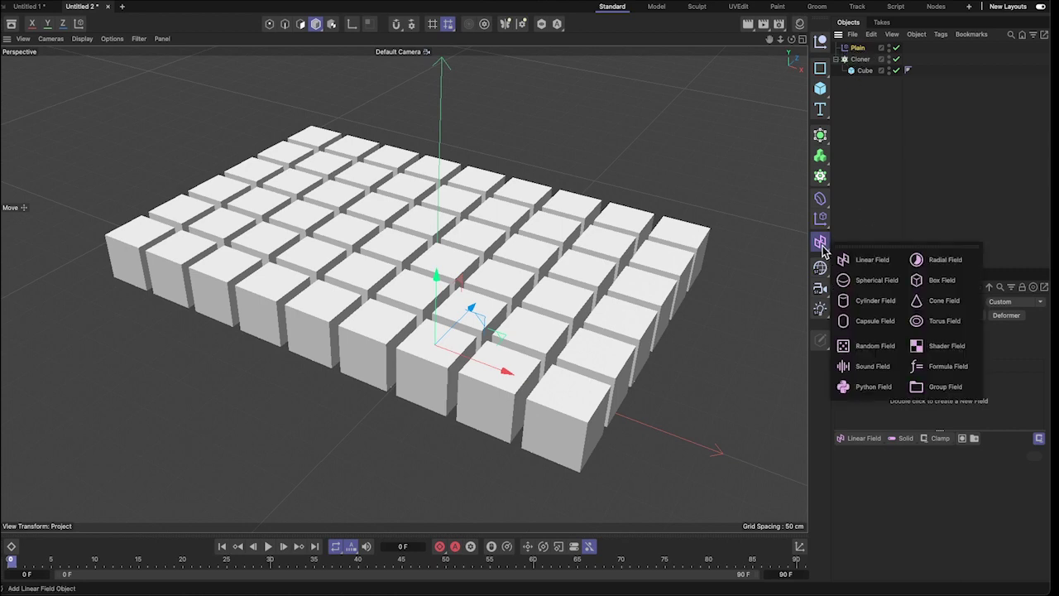
click(877, 443)
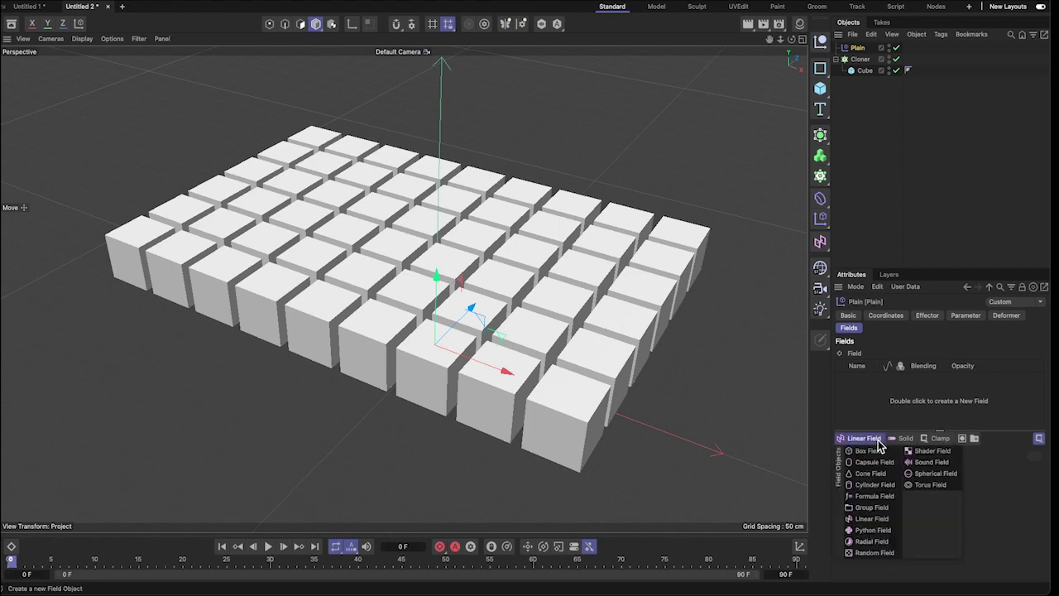
click(864, 519)
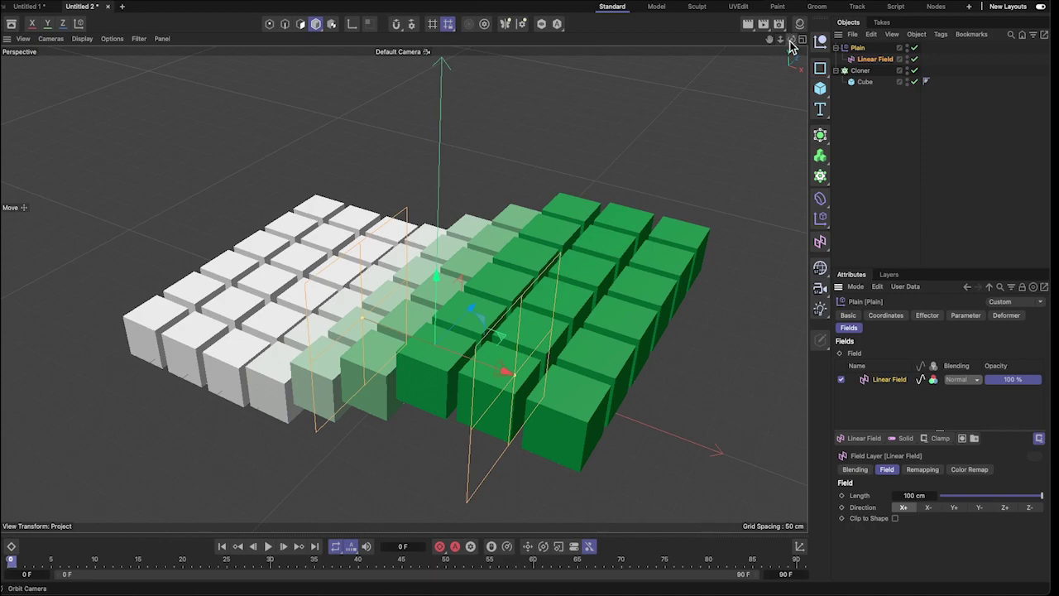
- Inspect the linear field's effect on the clones and review its field, direction and basic properties
drag(791, 40, 865, 185)
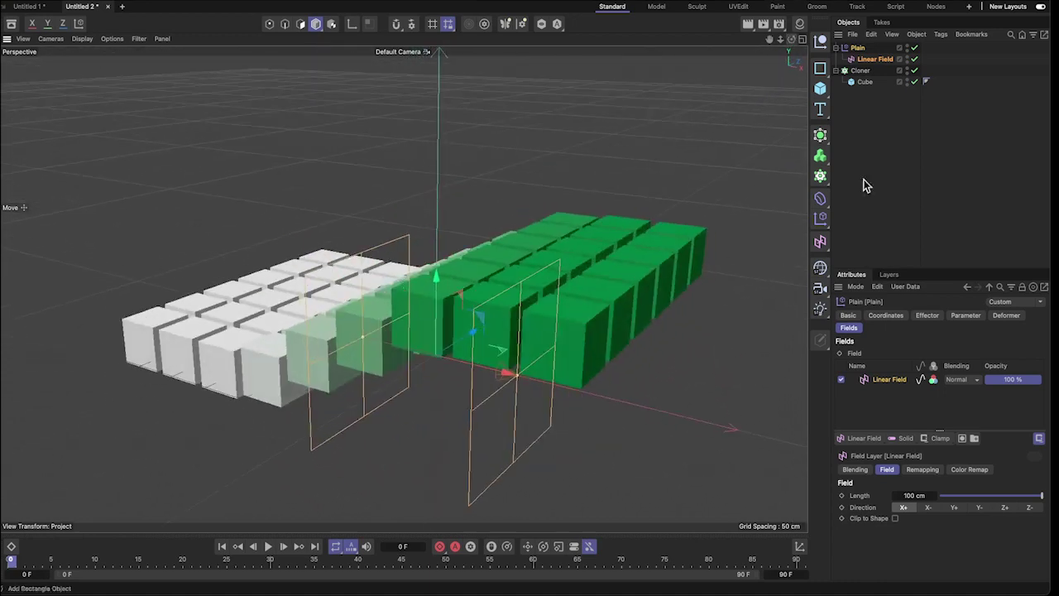
click(874, 60)
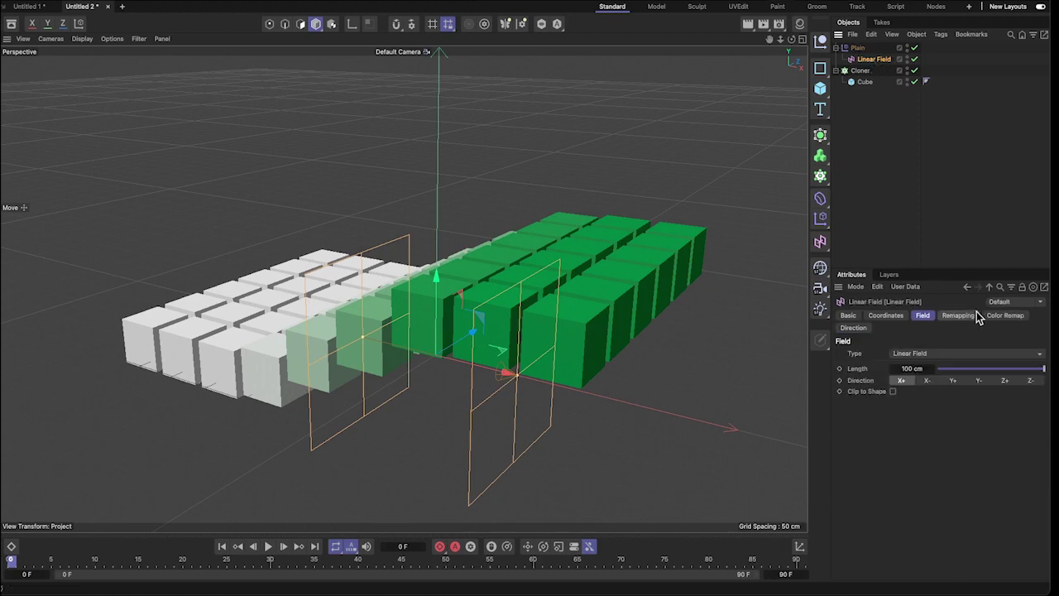
click(855, 328)
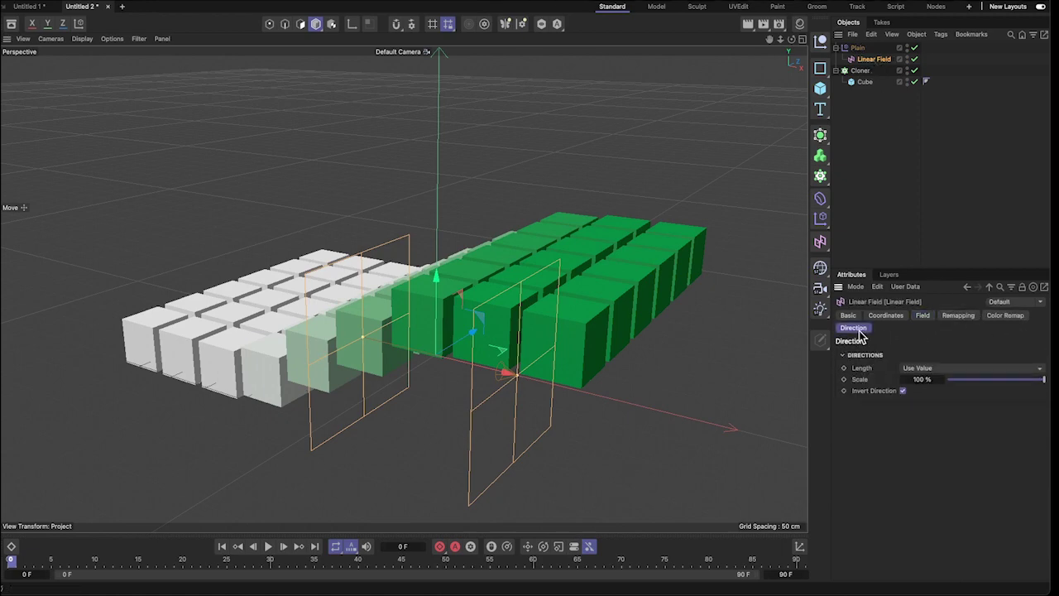
click(852, 316)
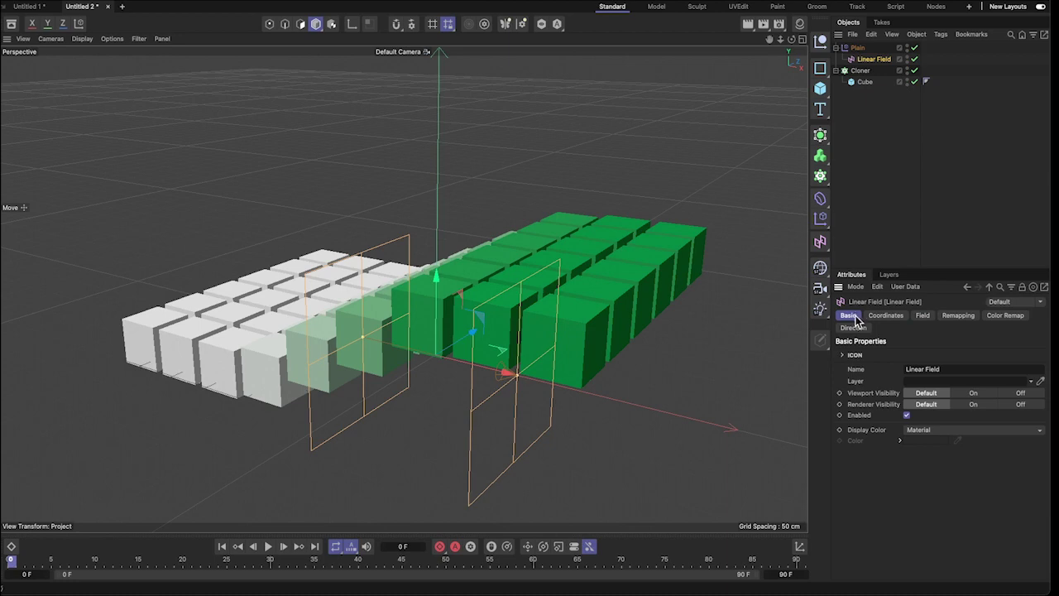
- Try pitching the linear field to -34° and raising its Y position to 57 cm, and undo both changes
click(883, 316)
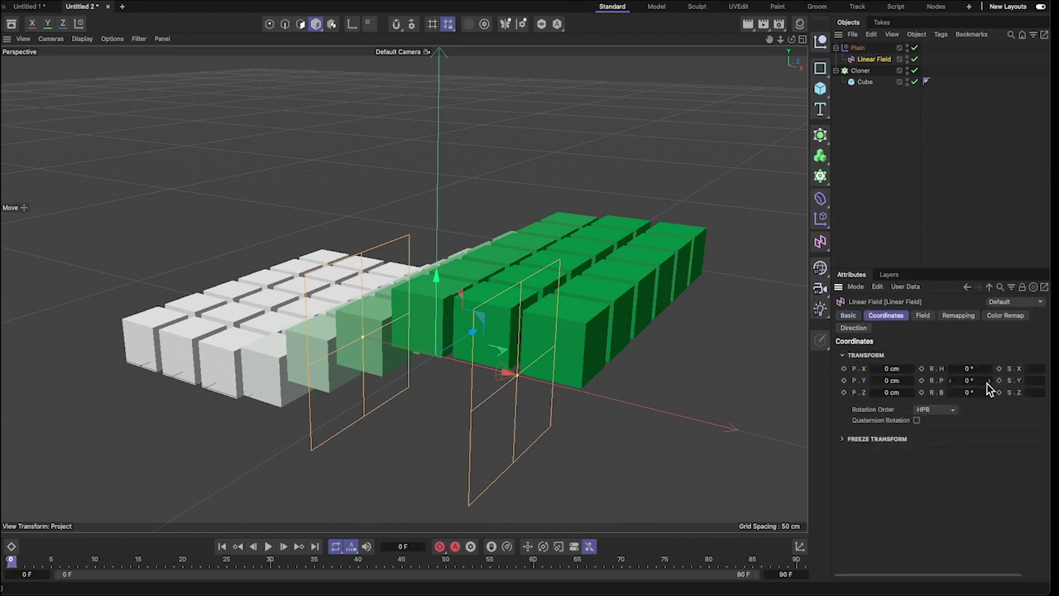
drag(990, 380, 917, 387)
click(913, 382)
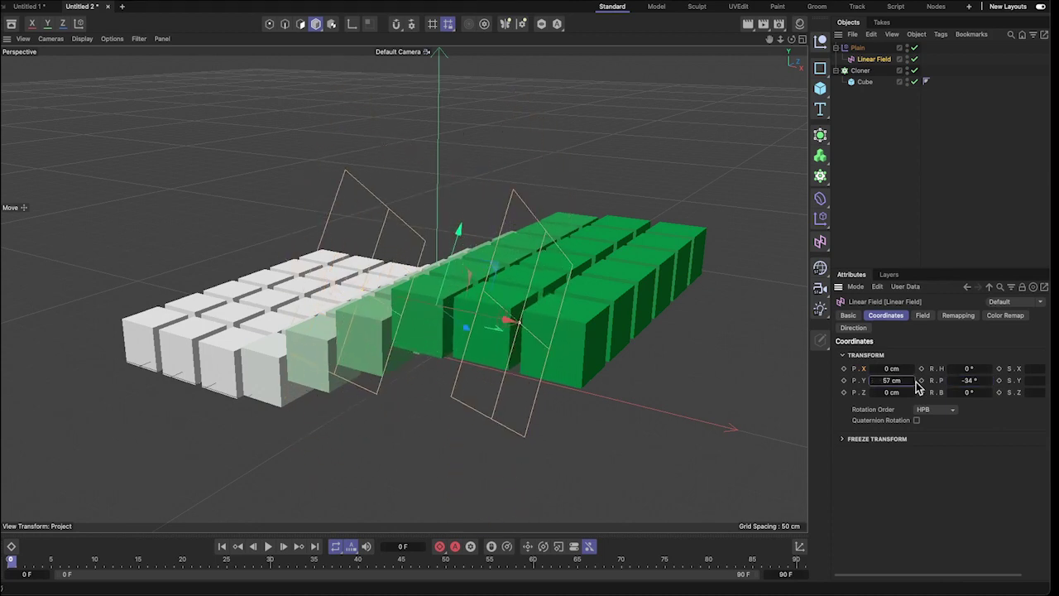
key(alt+shift+0)
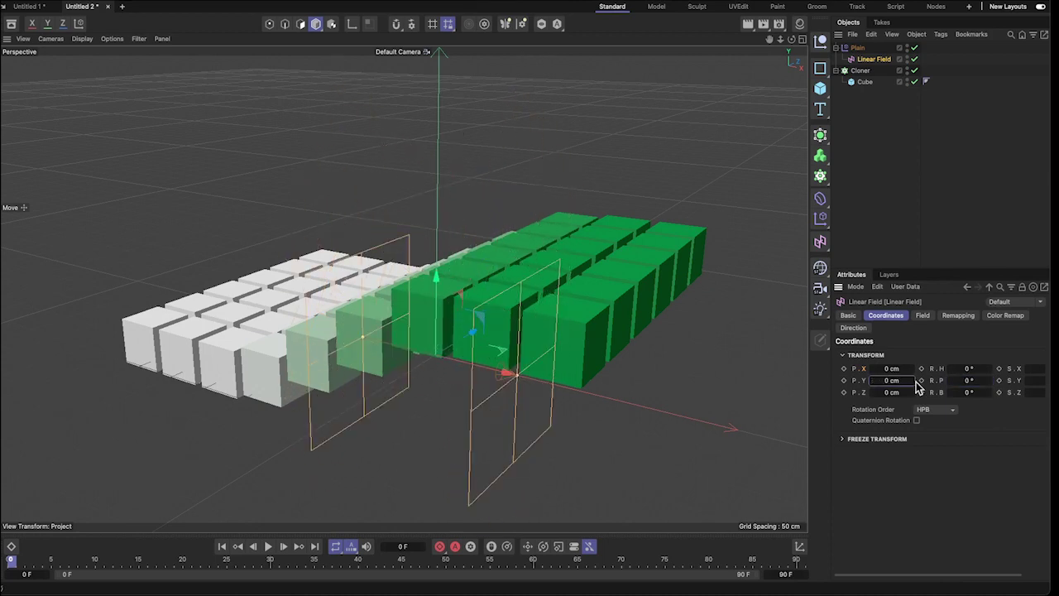
- Try the Cylinder, Radial and Spherical types on the field and return its type to Linear Field
click(924, 321)
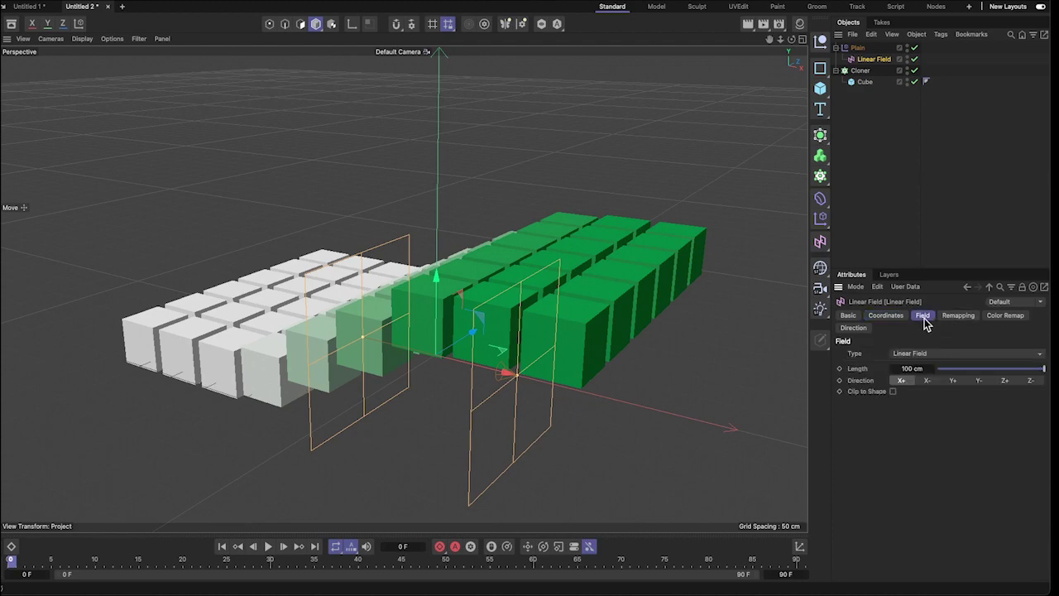
click(952, 353)
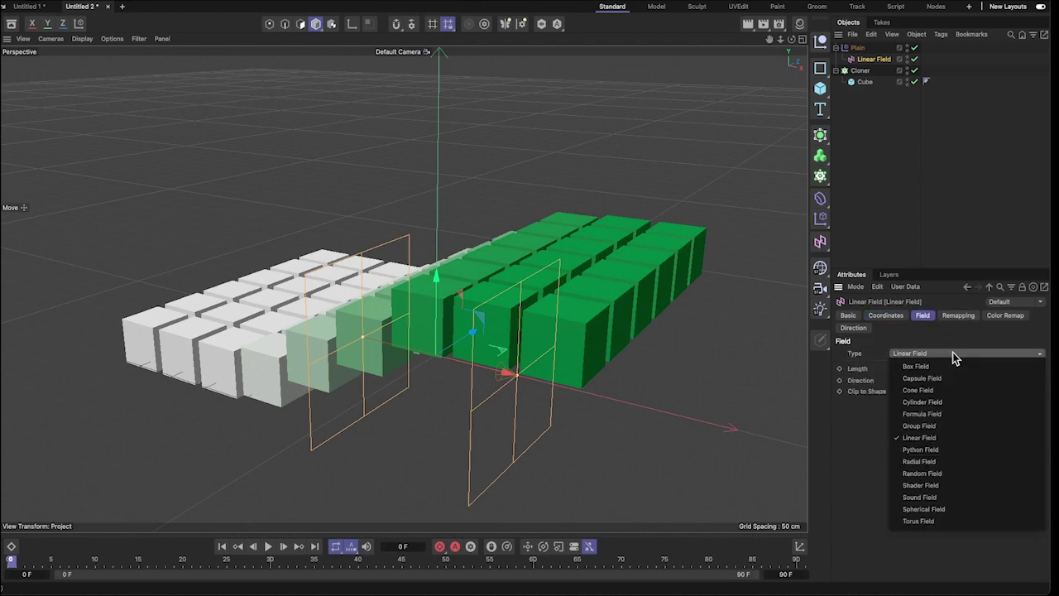
click(923, 403)
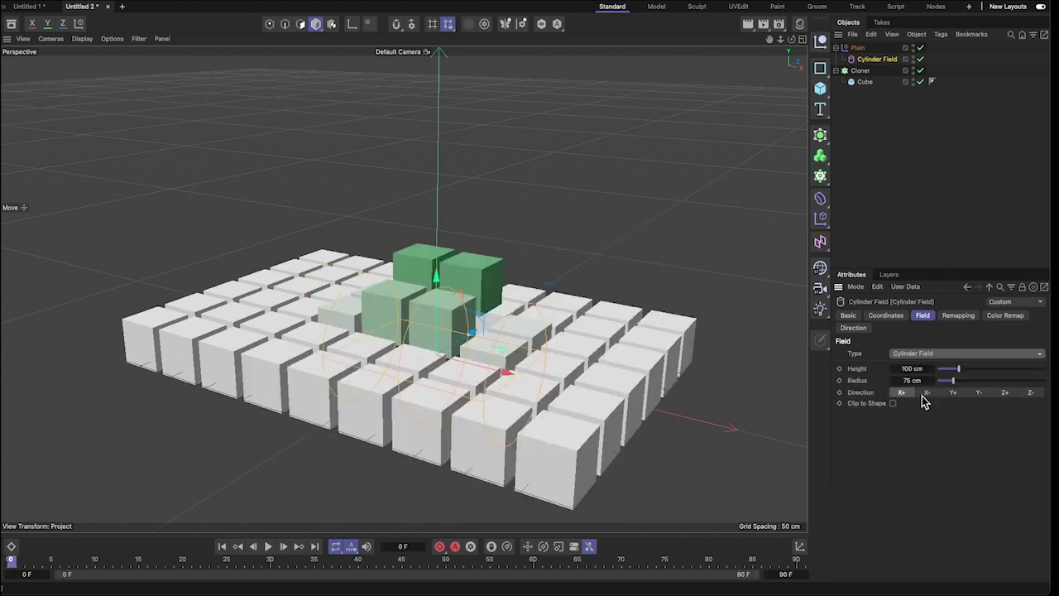
click(924, 355)
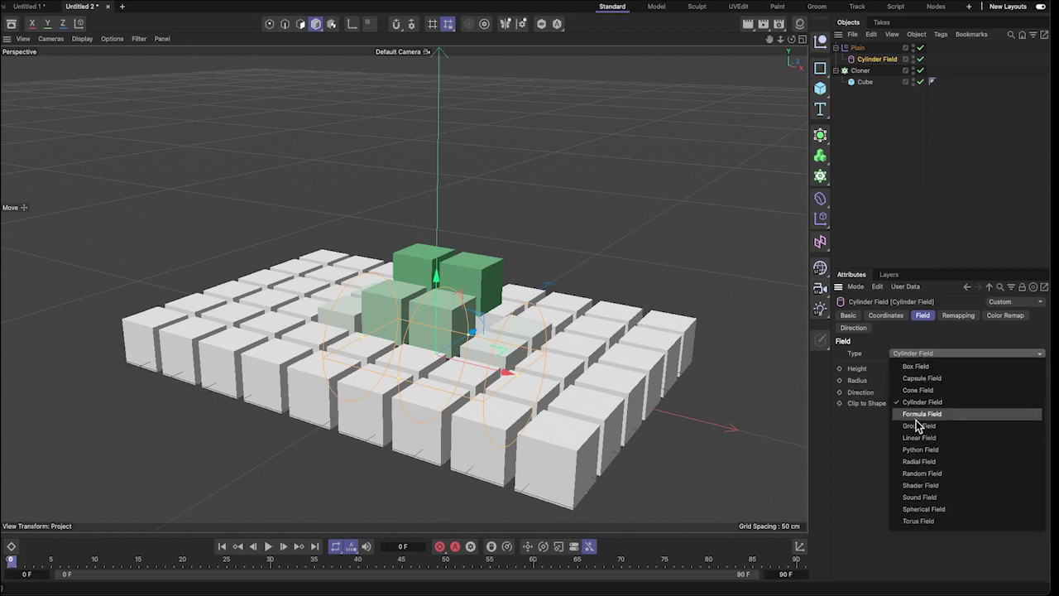
click(920, 461)
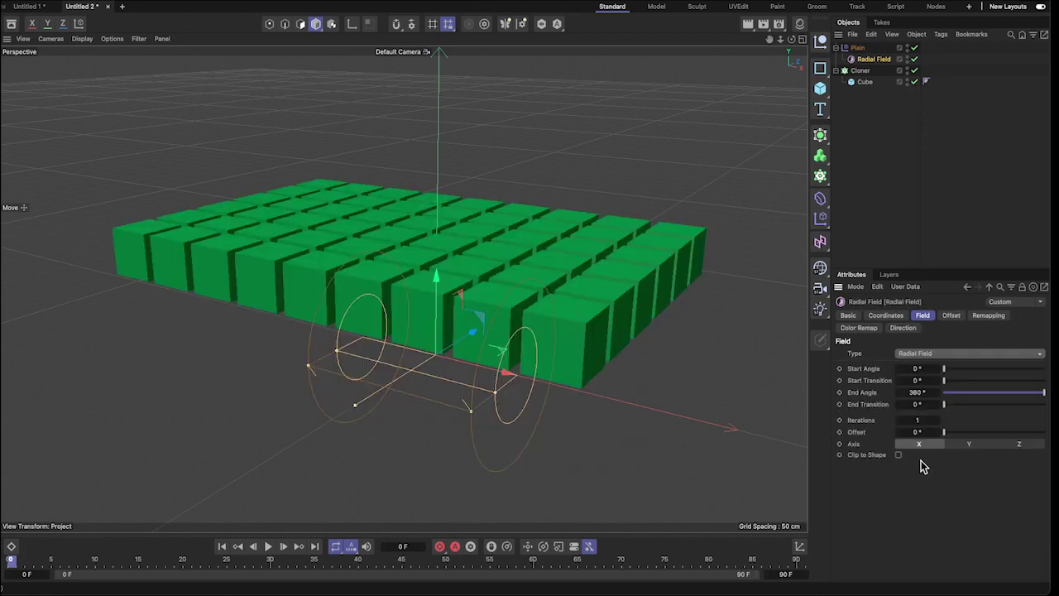
click(924, 355)
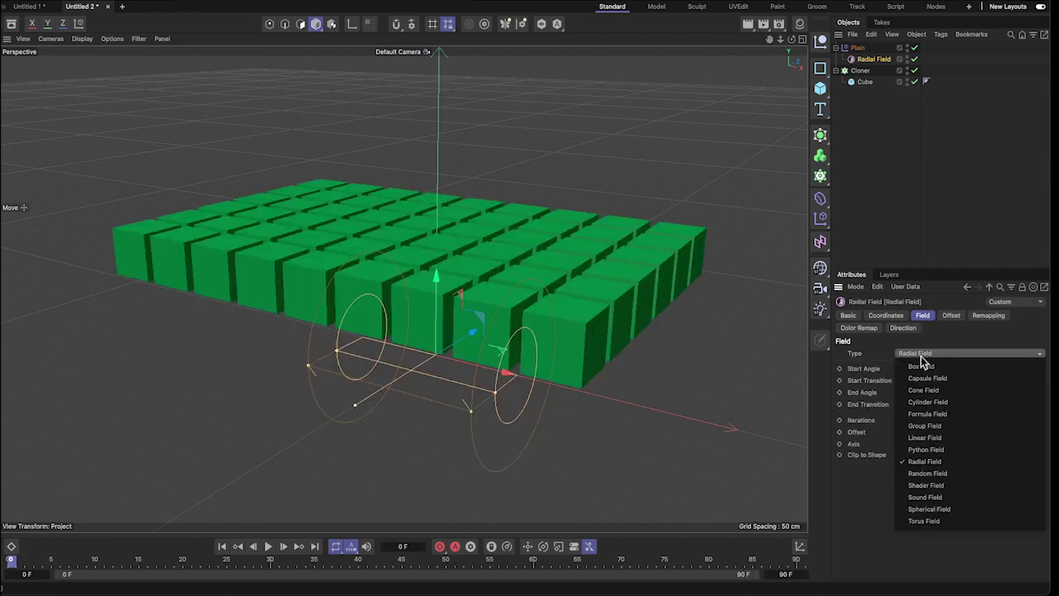
click(933, 508)
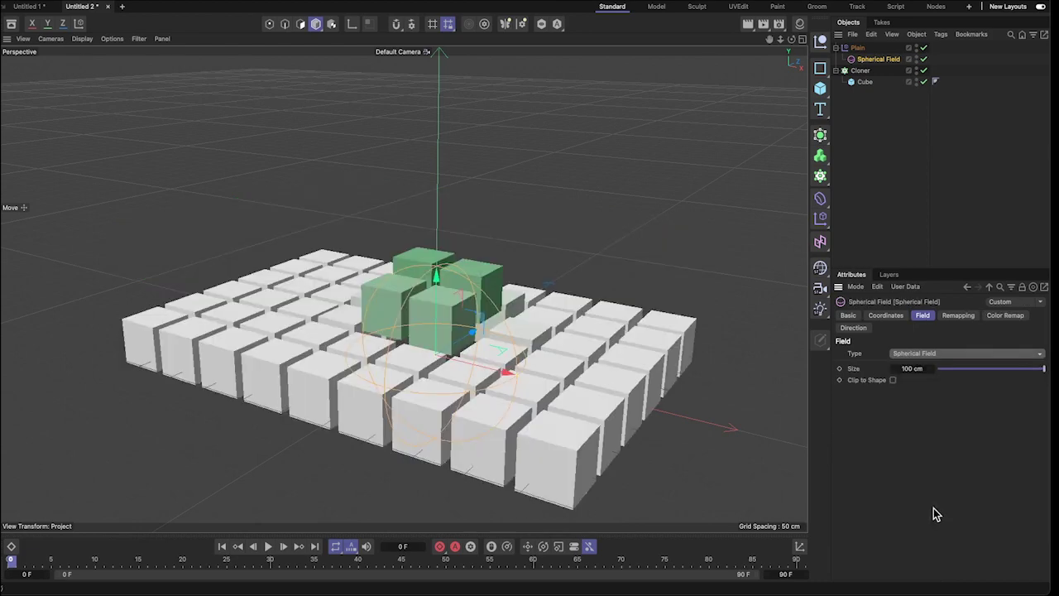
click(925, 356)
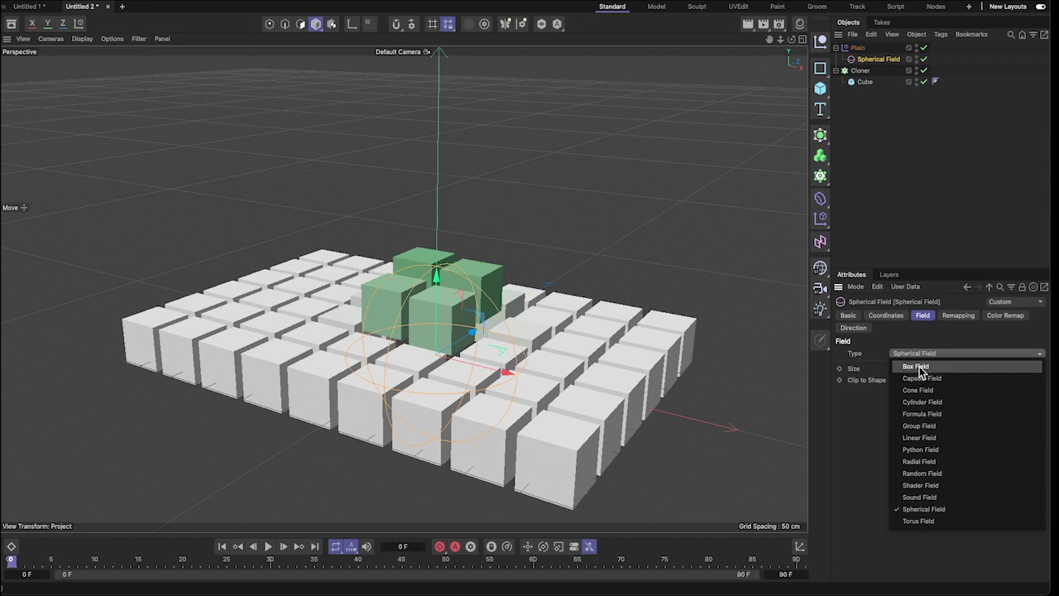
click(924, 439)
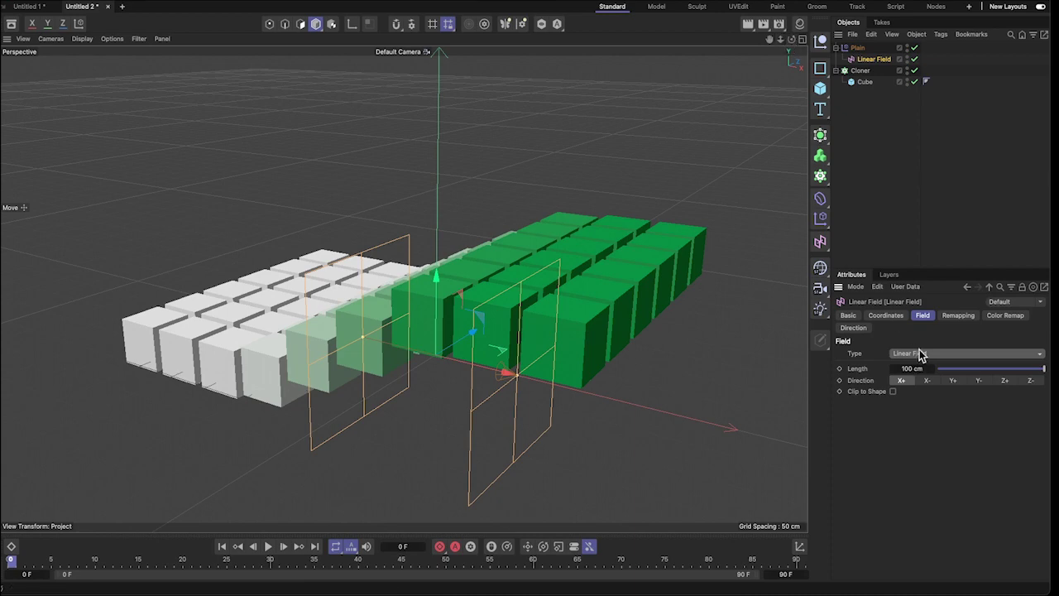
- Review the linear field's Remapping strength and contour settings and its Color Remap settings
click(955, 316)
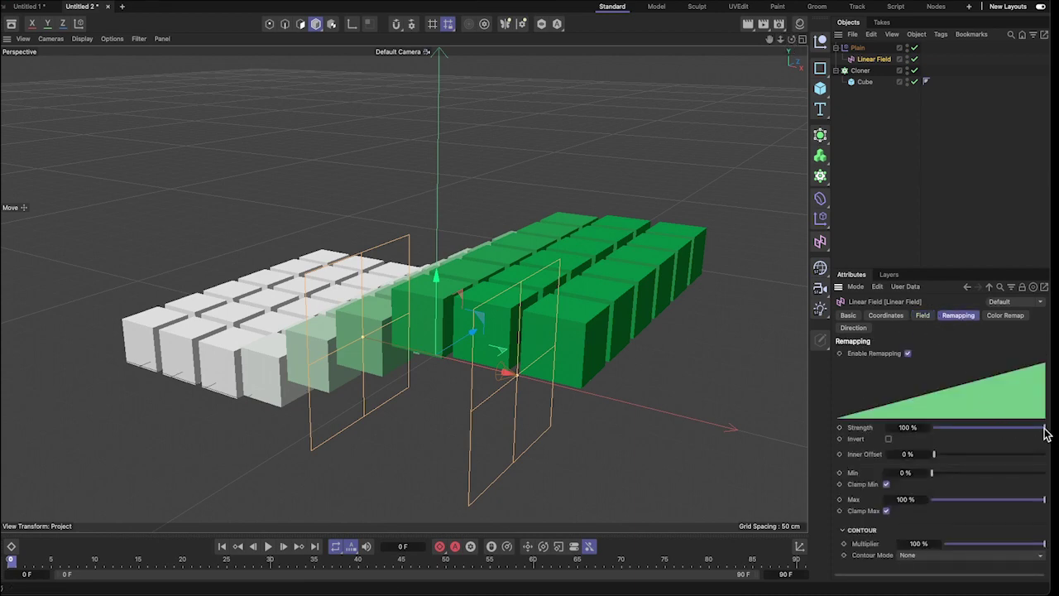
mouse_move(1044, 428)
mouse_down()
mouse_move(1004, 428)
mouse_move(1034, 429)
mouse_move(963, 447)
mouse_move(1007, 435)
mouse_move(1033, 444)
mouse_move(969, 452)
mouse_move(1053, 460)
mouse_up()
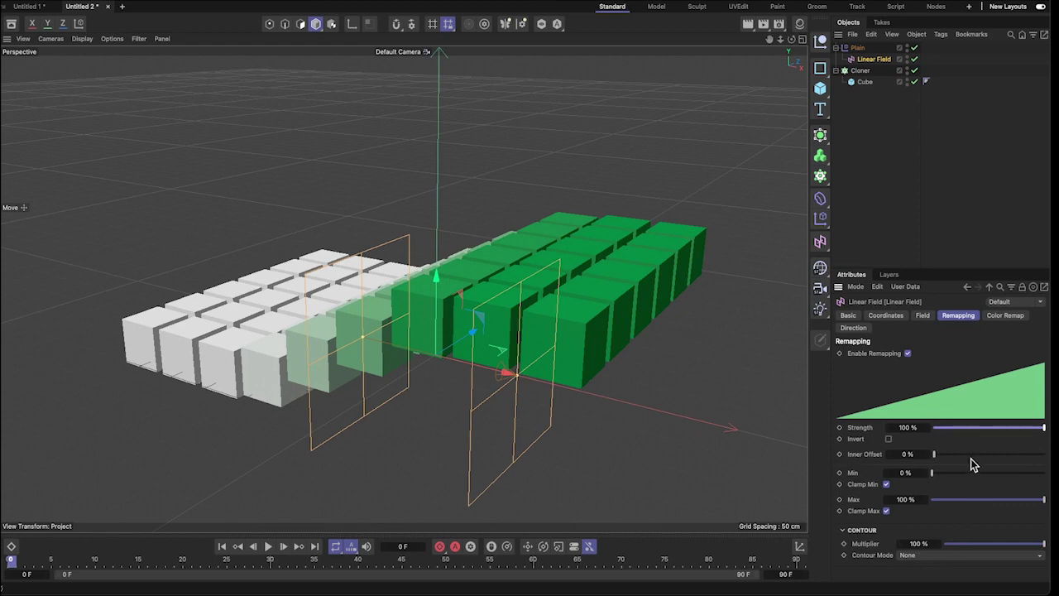
click(1006, 316)
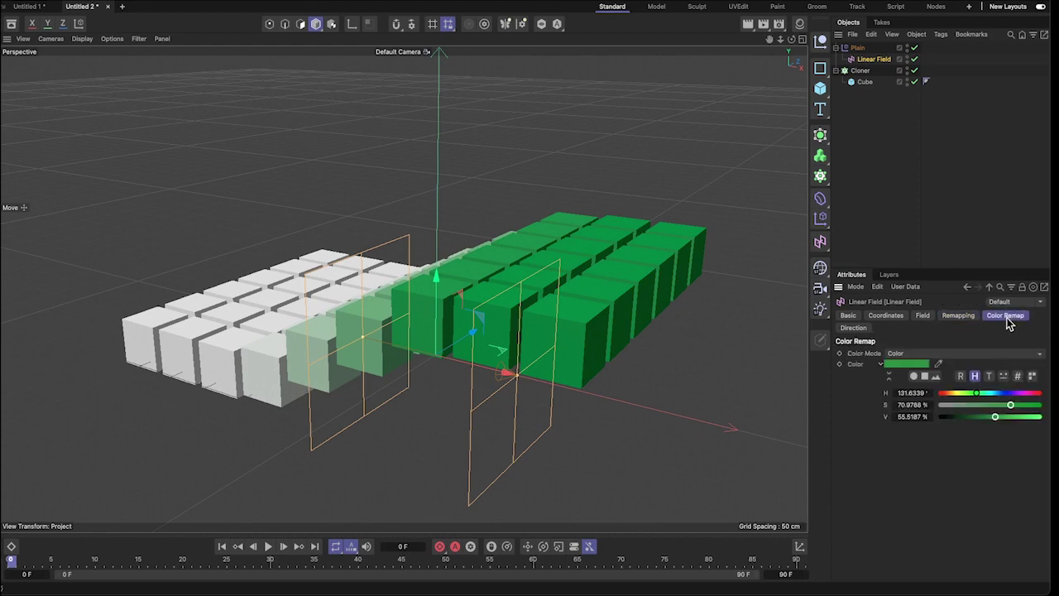
mouse_move(973, 407)
mouse_down()
mouse_move(1017, 405)
mouse_move(982, 412)
mouse_up()
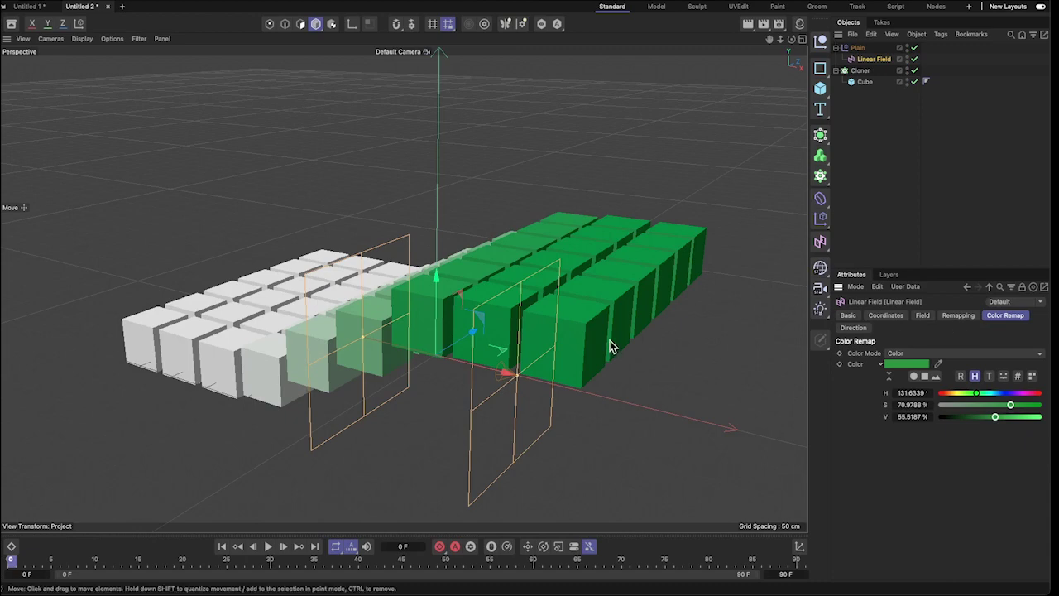
- Move the linear field along its X axis until it lies completely outside the clone grid on the negative X side
scroll(662, 185, down, 3)
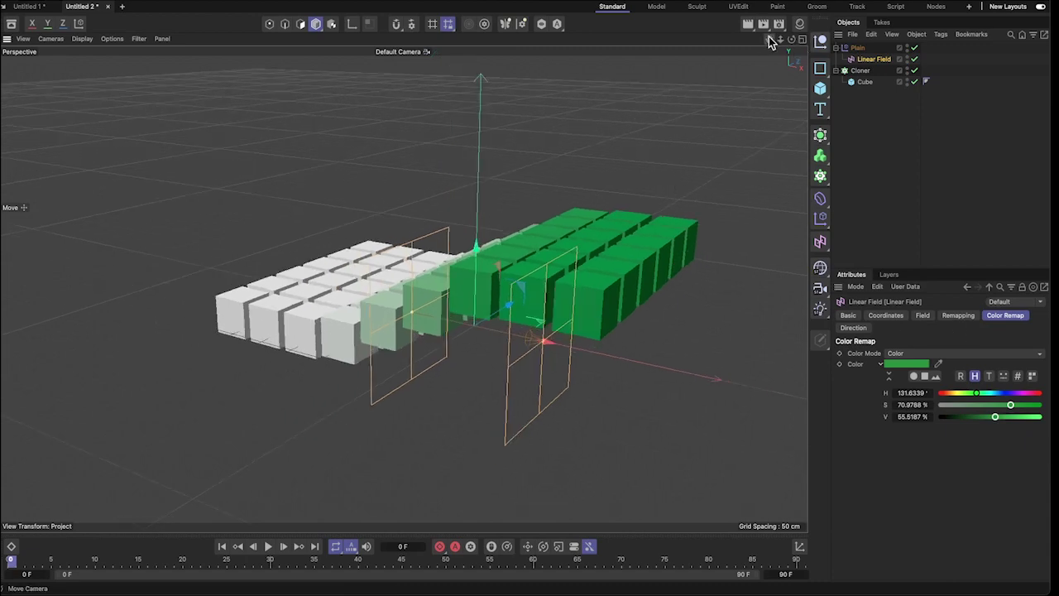
drag(769, 38, 796, 42)
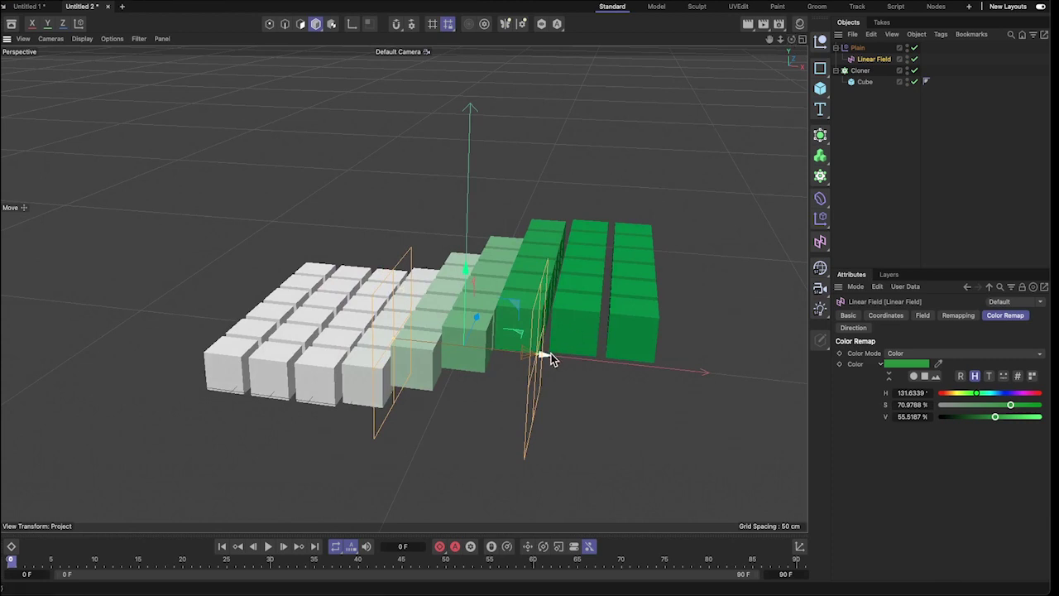
drag(543, 357, 211, 480)
- In an enlarged Front view, align the linear field's end plane with the first clone column's outer edge, at about -393 cm in X
click(803, 41)
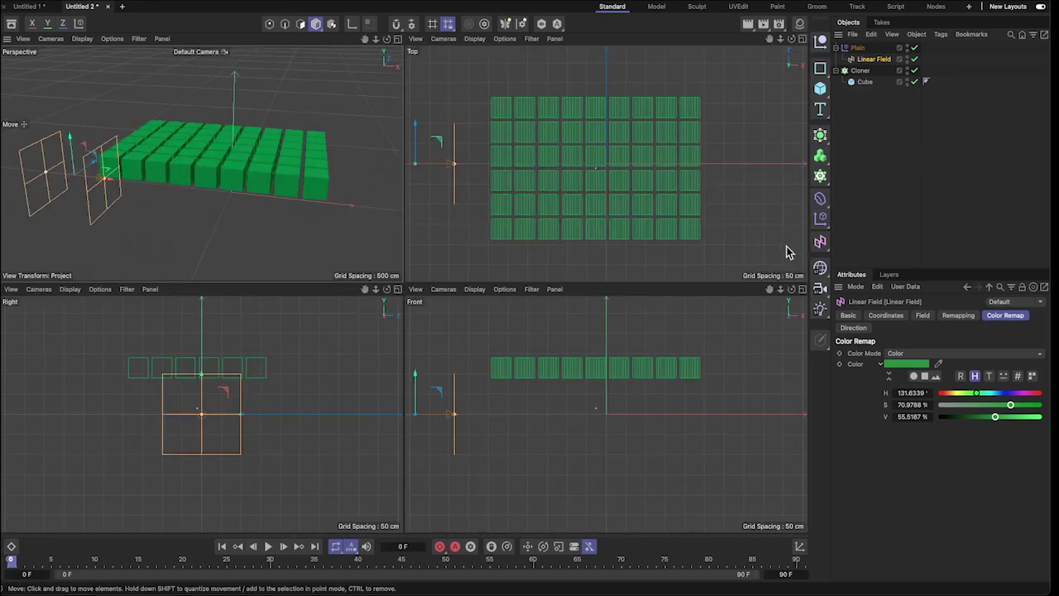
drag(768, 288, 770, 301)
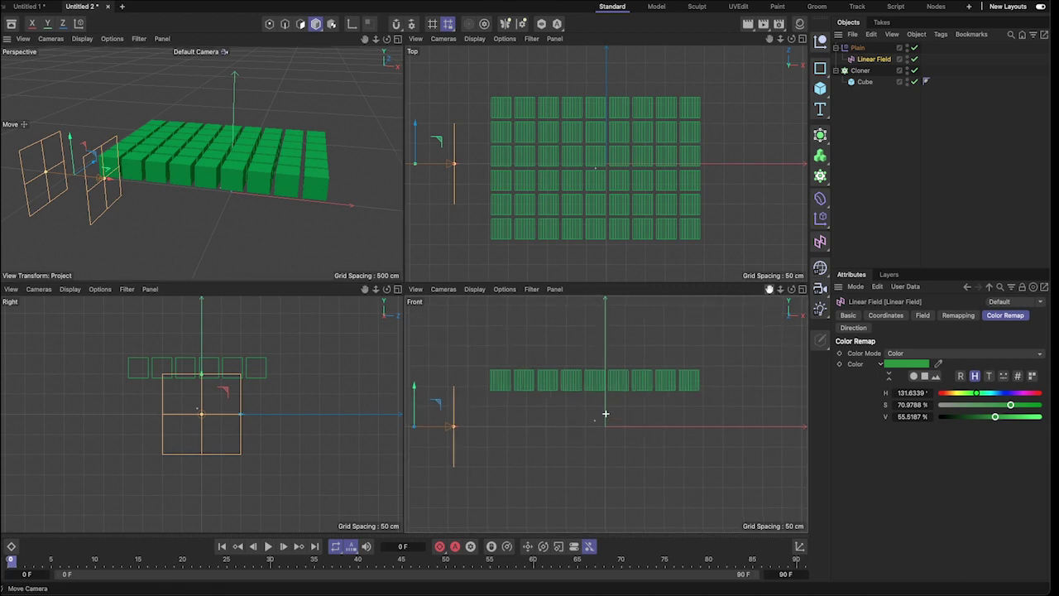
click(802, 292)
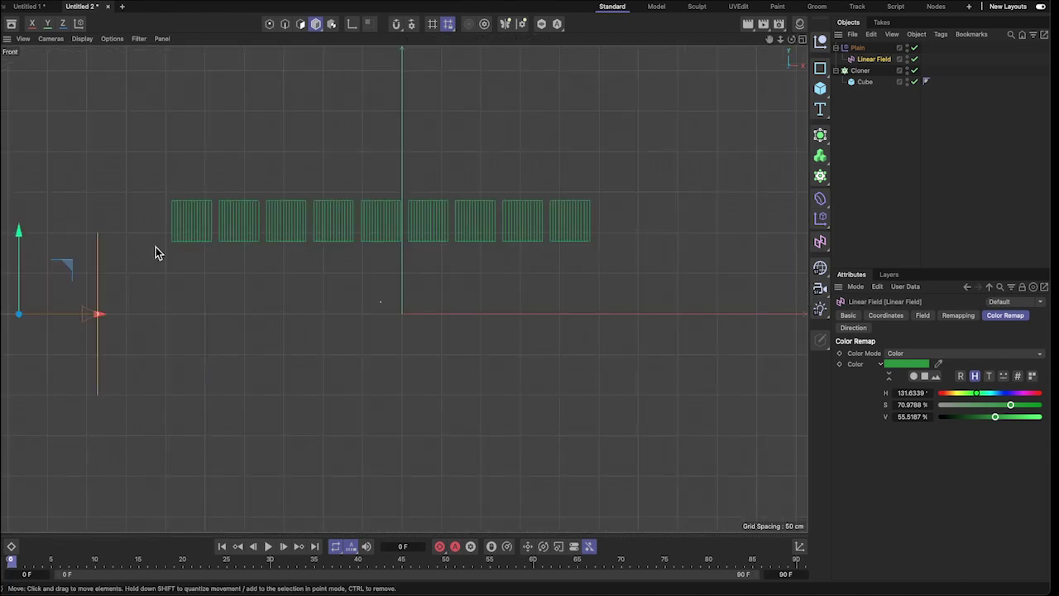
mouse_move(104, 316)
mouse_down()
mouse_move(620, 312)
mouse_move(178, 363)
mouse_up()
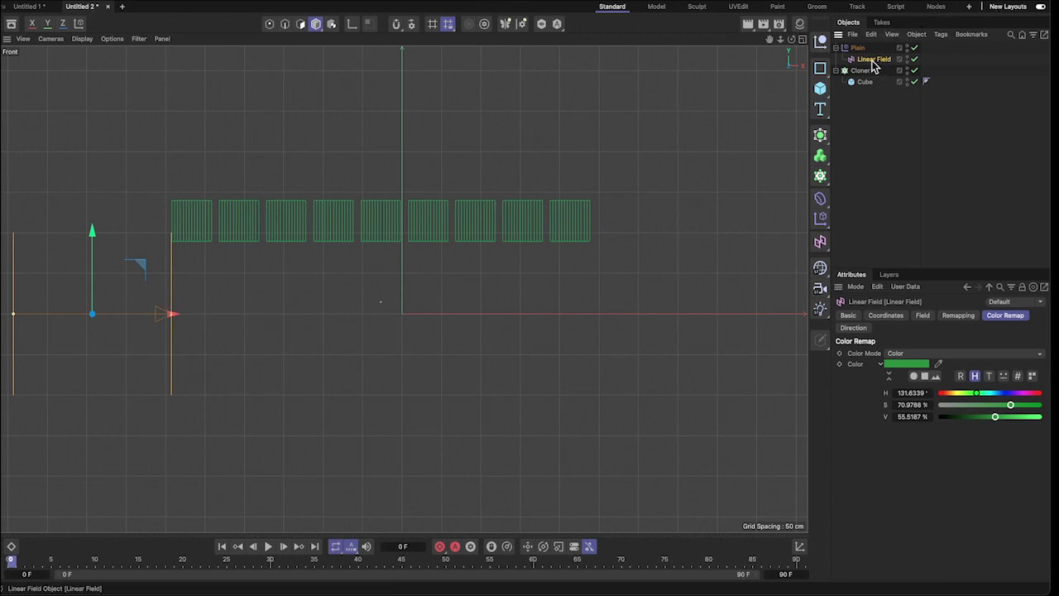
- Keyframe the linear field's X position at frame 0 and move the field past the last clone column, to about 338 cm in X
click(923, 319)
click(867, 318)
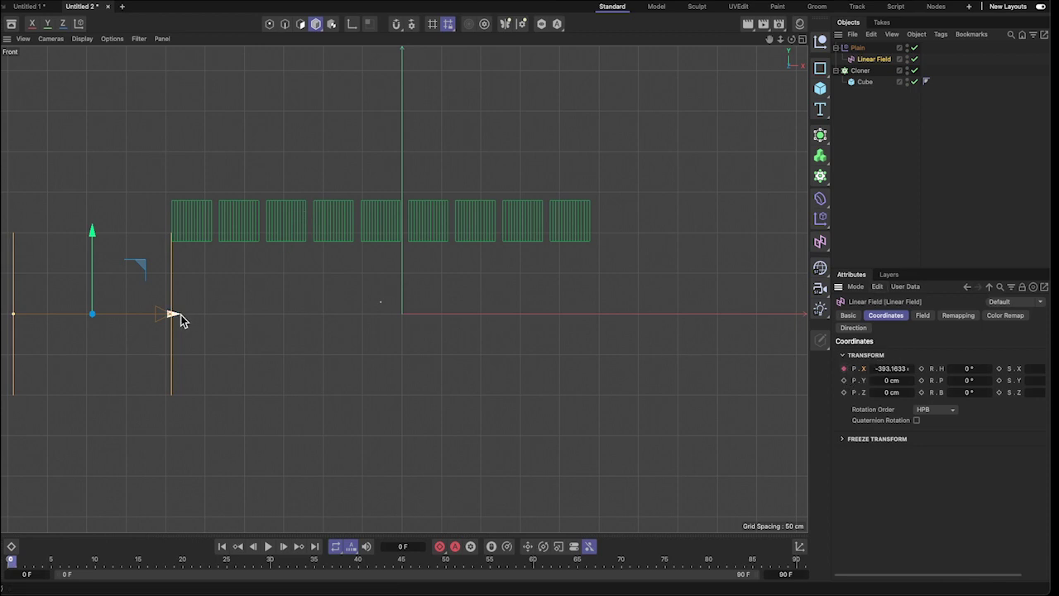
click(887, 368)
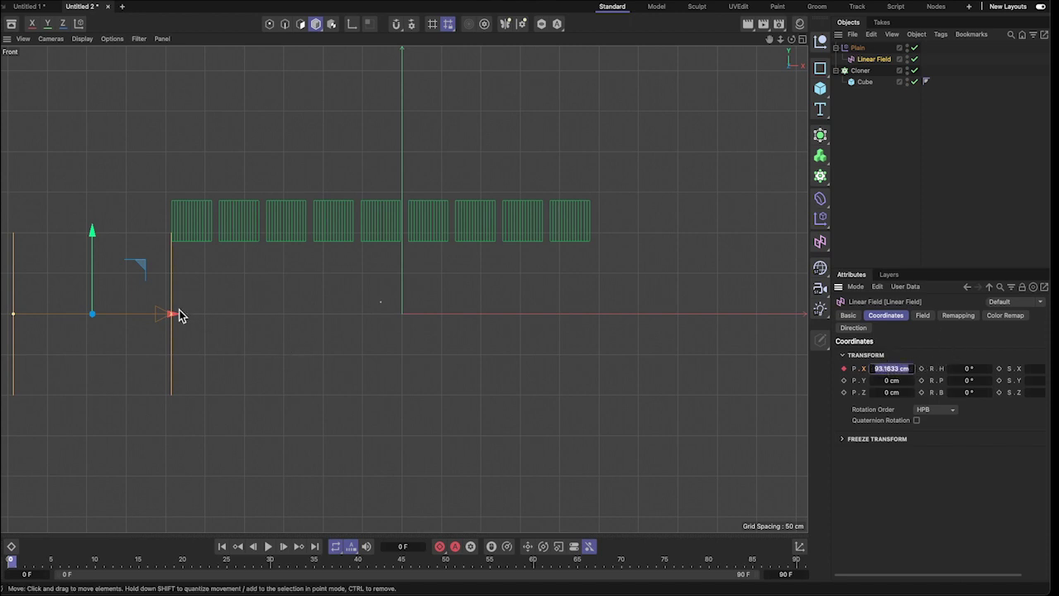
drag(176, 320, 754, 372)
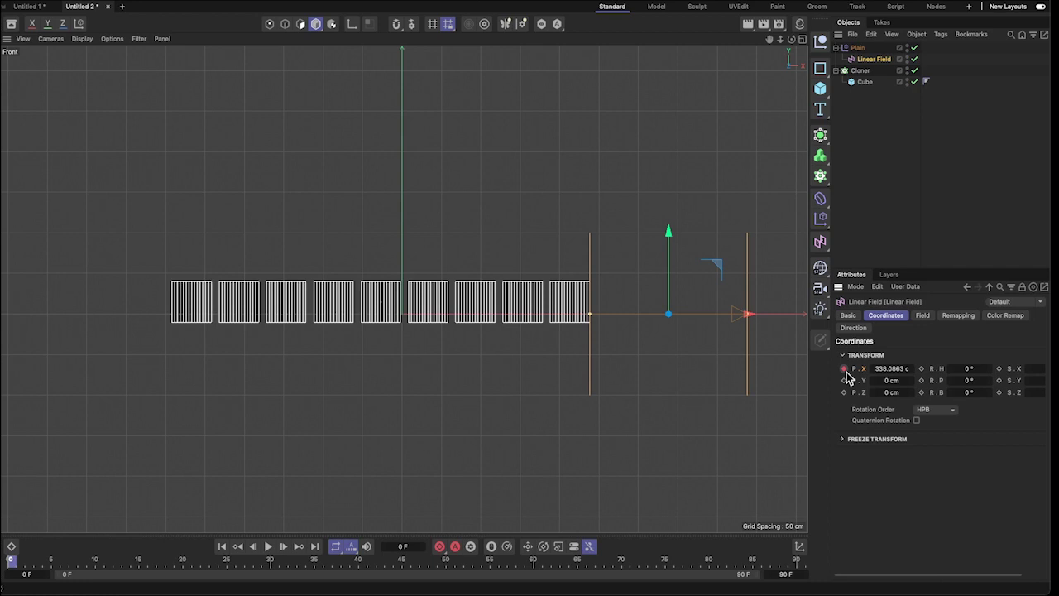
- Keyframe the linear field's X position past the last clone column at frame 45 and back at -393.1633 cm at frame 90
click(844, 369)
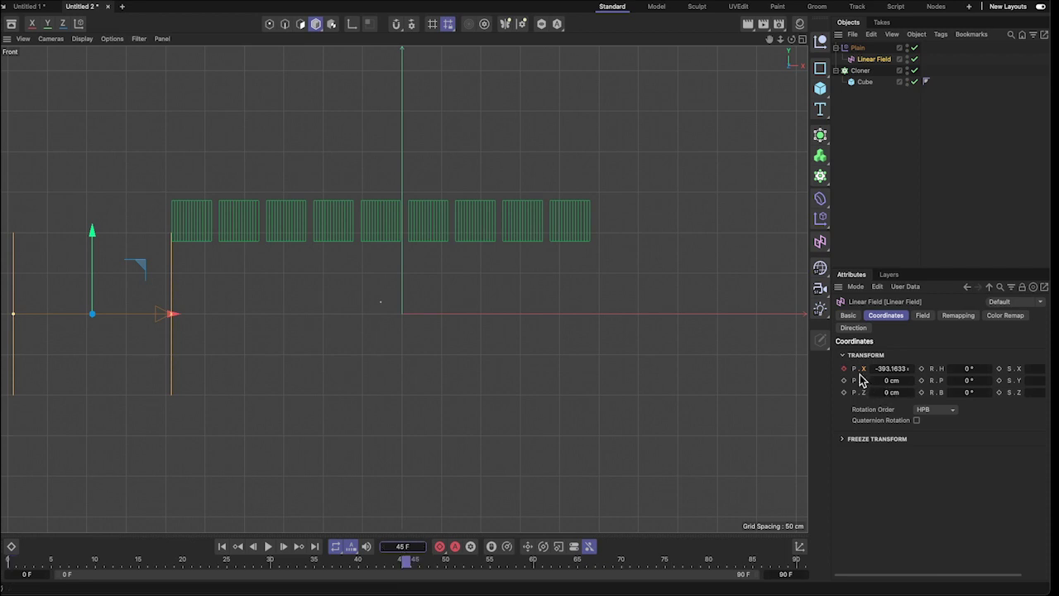
drag(177, 319, 756, 296)
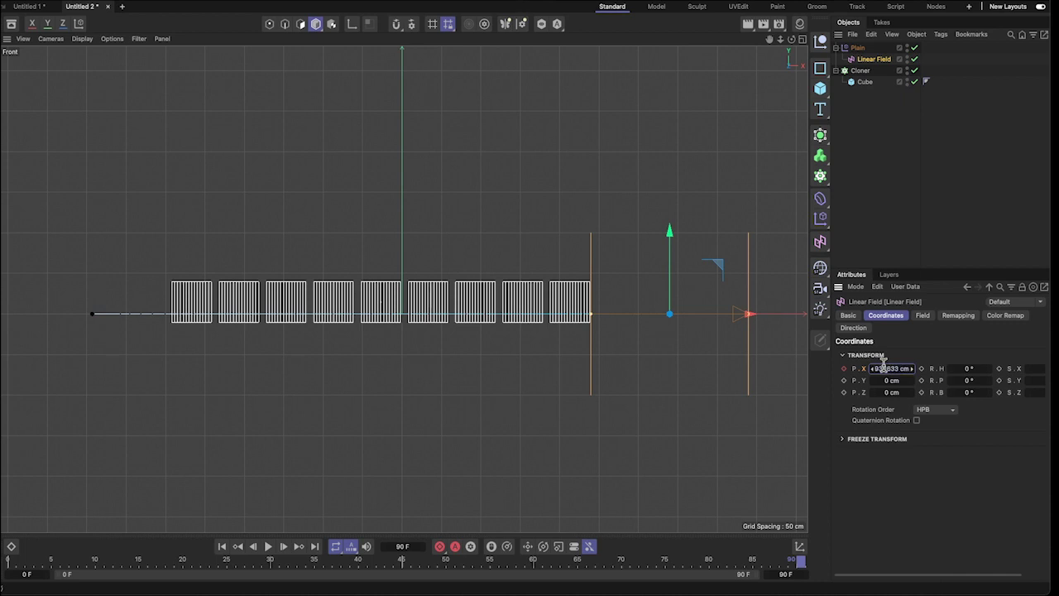
drag(884, 365, 884, 364)
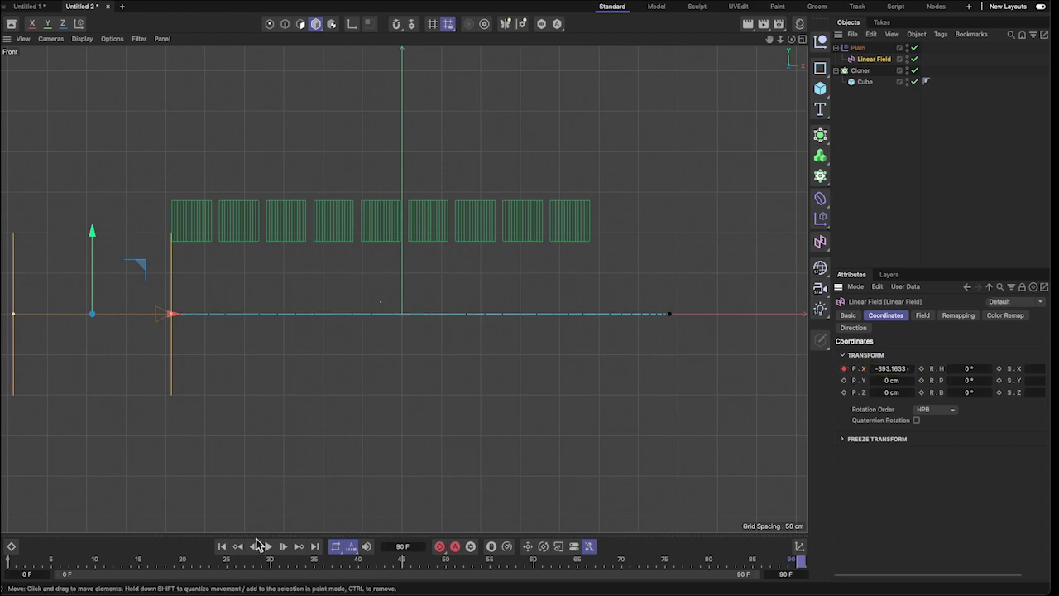
- Play the linear field animation in the Front view and again in the enlarged Perspective view
click(271, 549)
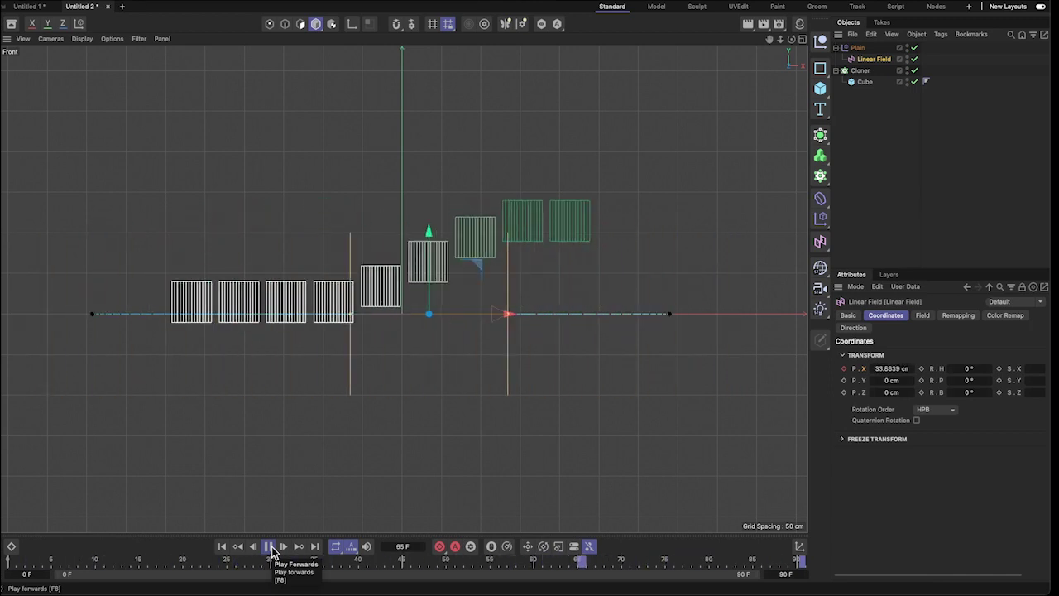
click(271, 550)
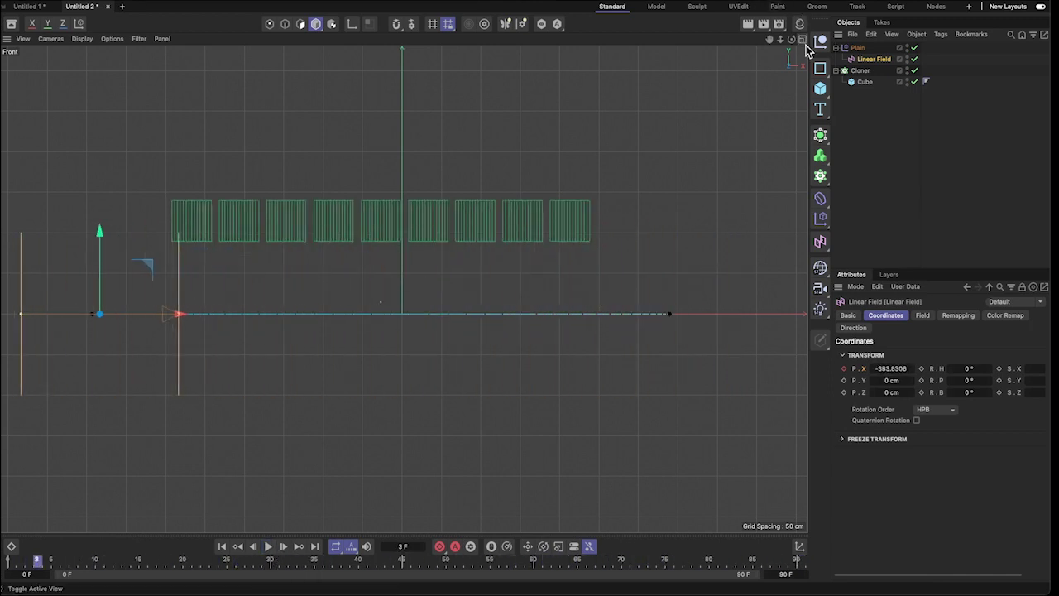
click(801, 41)
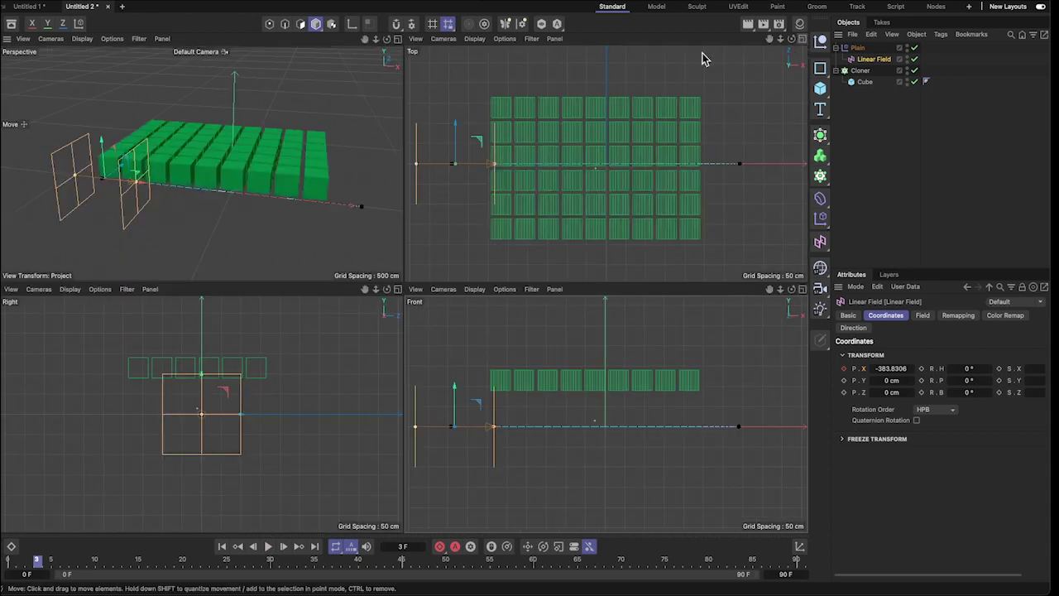
click(397, 43)
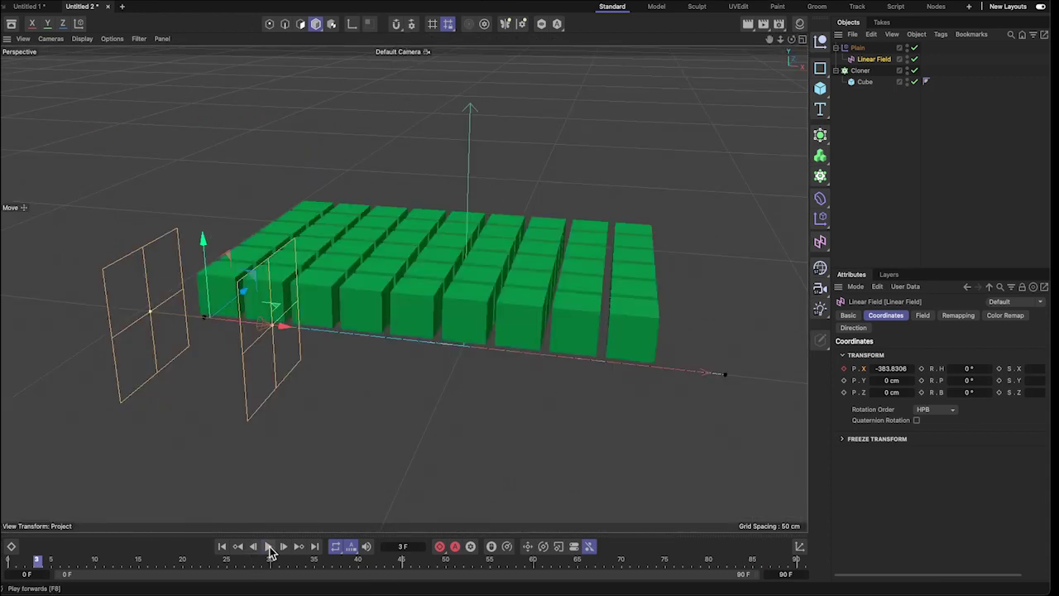
click(271, 549)
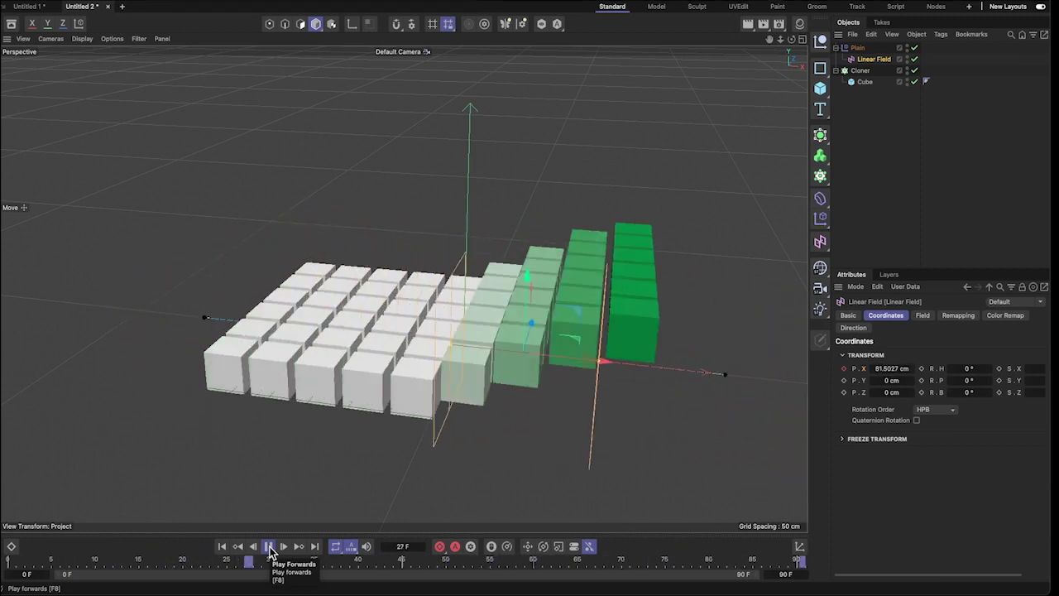
- Set the Plain effector's rotation to -26° heading, -13° pitch and -41° bank
click(857, 48)
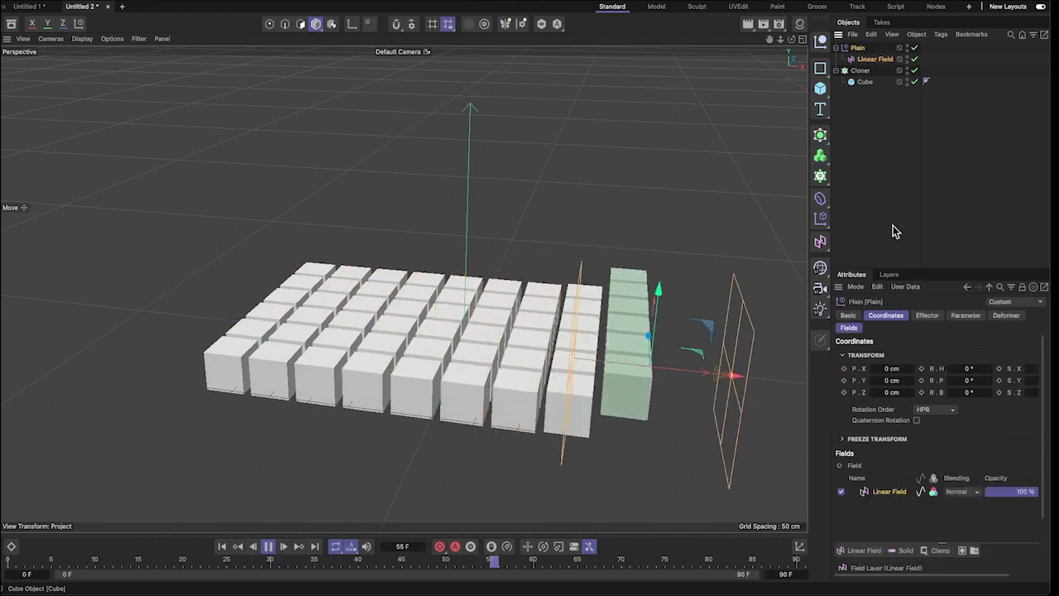
click(930, 315)
click(962, 317)
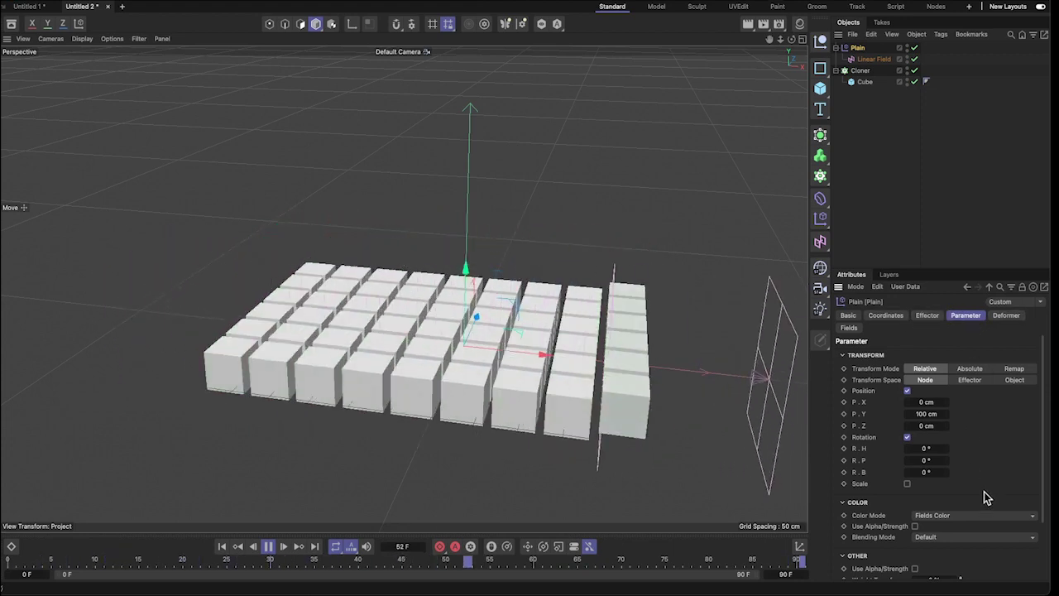
mouse_move(946, 460)
mouse_down()
mouse_move(931, 464)
mouse_move(952, 467)
mouse_up()
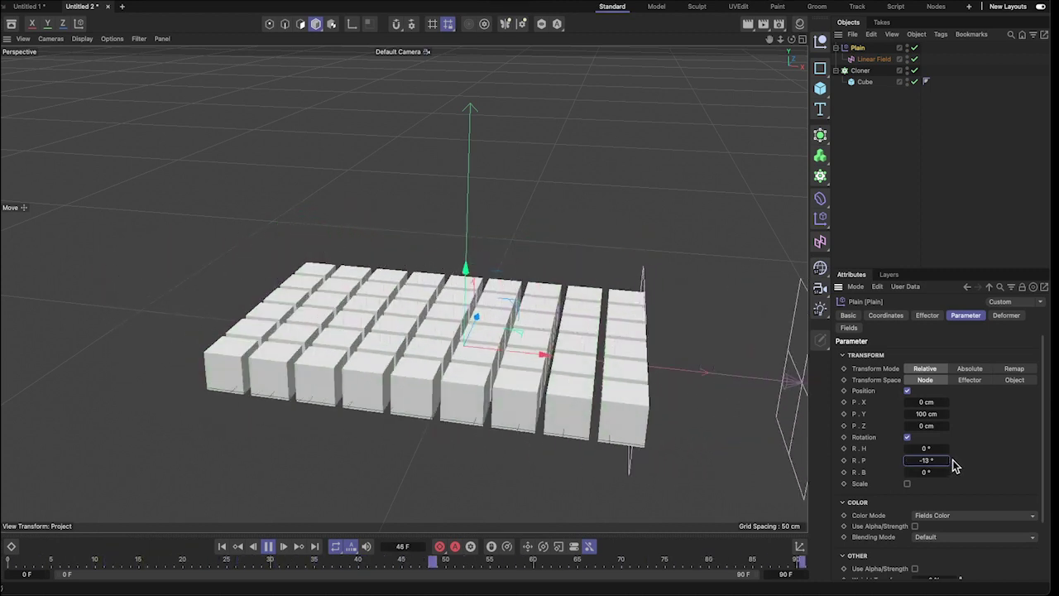
drag(947, 449, 941, 449)
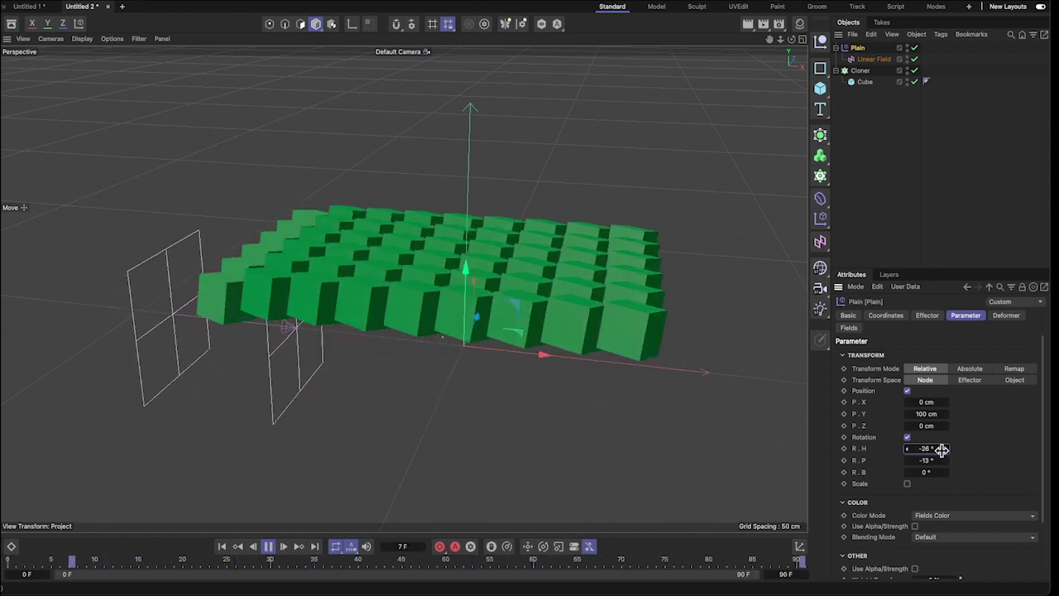
drag(941, 471, 936, 472)
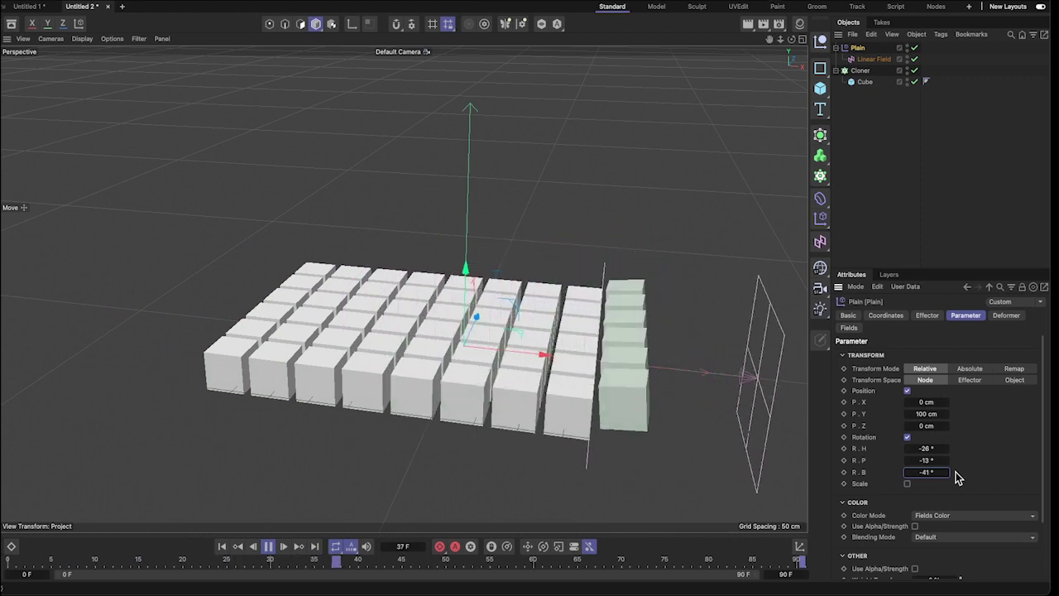
- Enable Scale on the Plain effector with X -1.2, Y 1.23 and Z -0.84
click(907, 484)
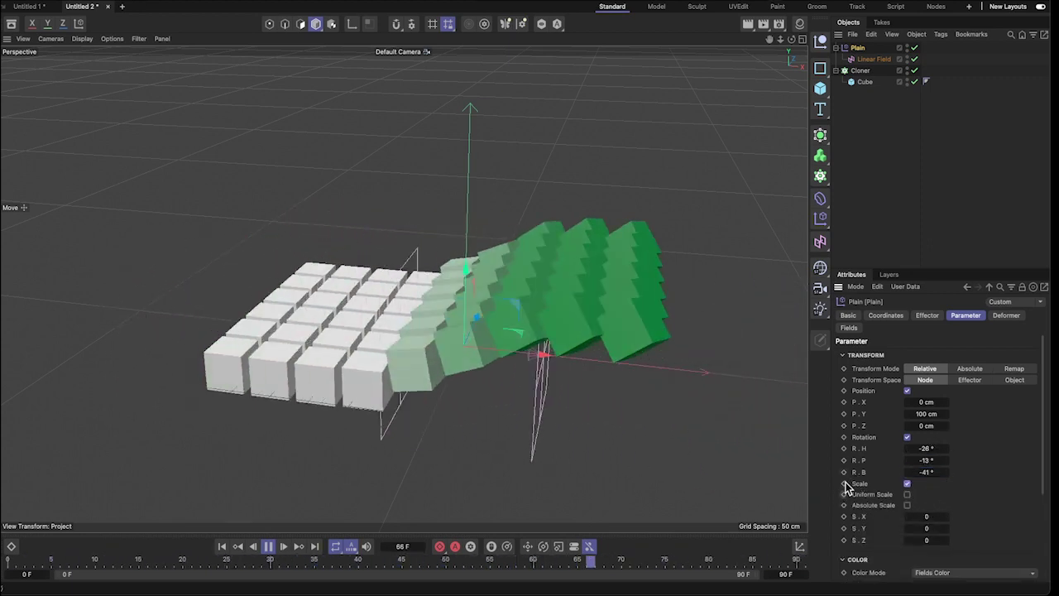
drag(926, 517, 948, 532)
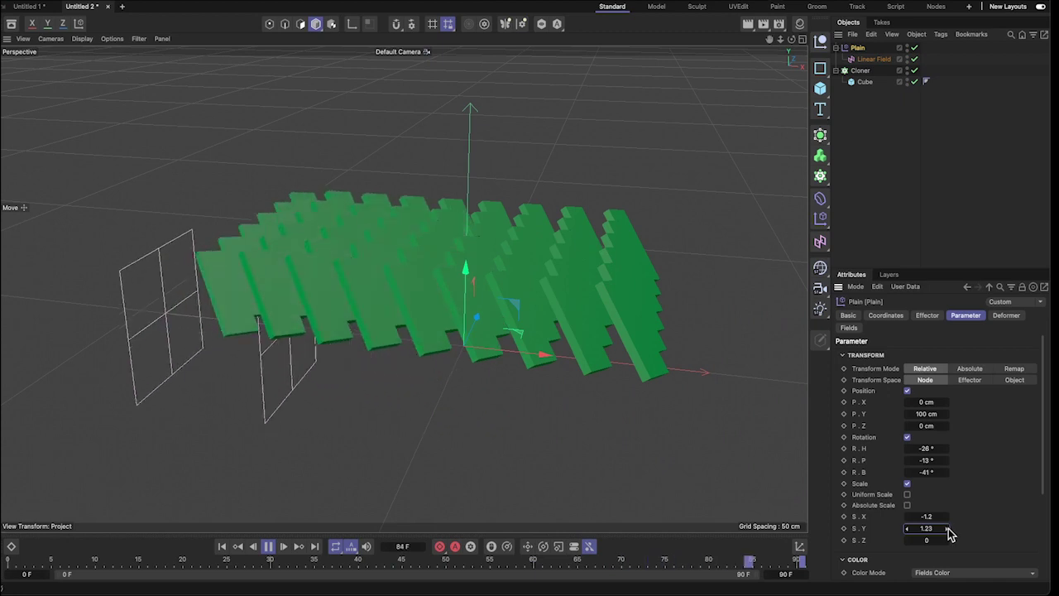
click(947, 538)
drag(946, 539, 943, 539)
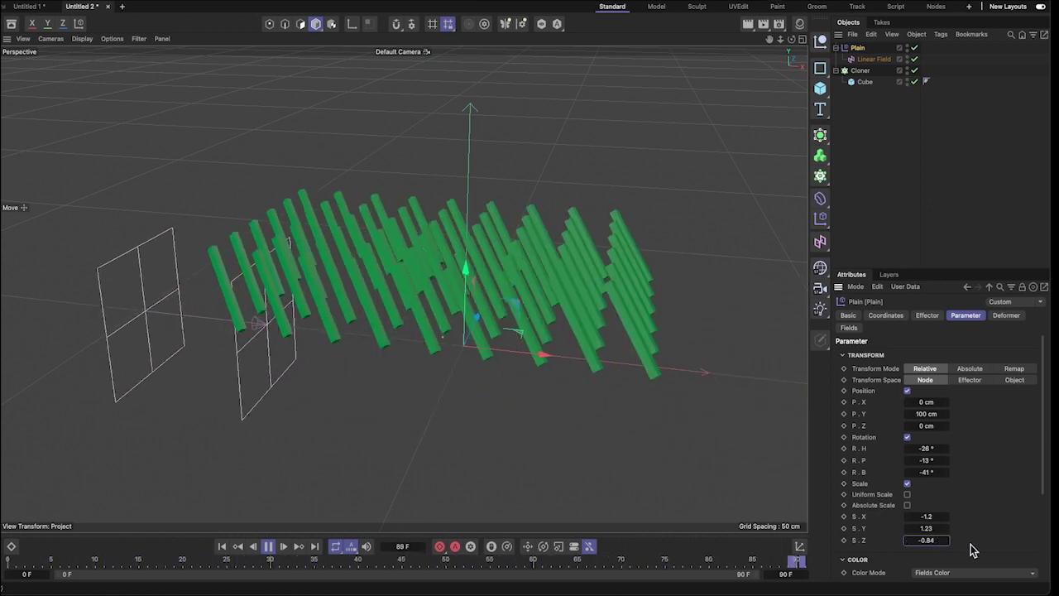
- Try a Z position offset of -439 cm on the Plain effector and reset it to 0 cm
mouse_move(947, 425)
mouse_down()
mouse_move(972, 425)
mouse_move(948, 426)
mouse_up()
key(h)
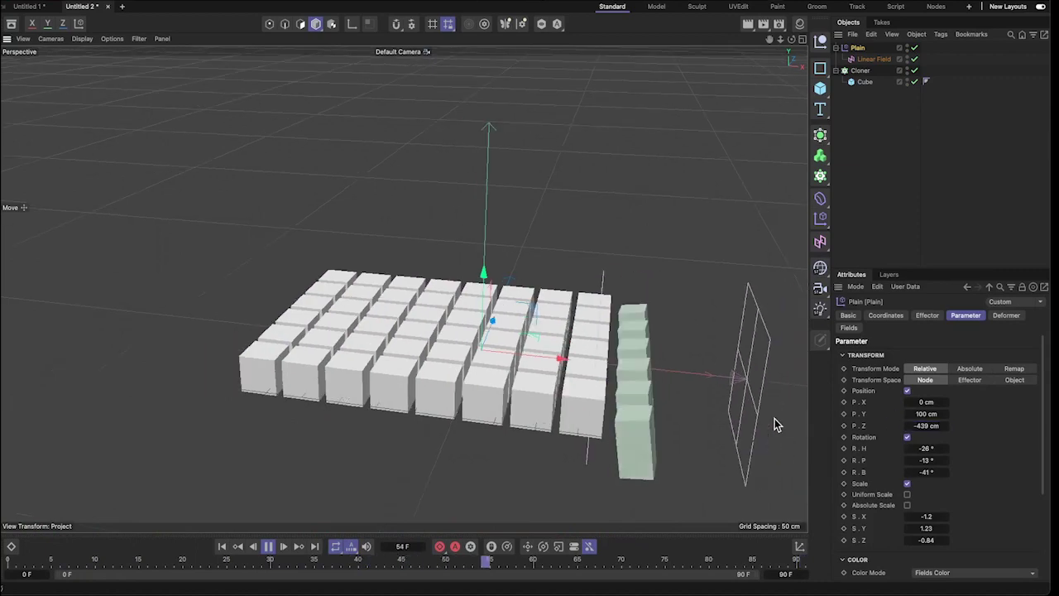
drag(770, 39, 770, 50)
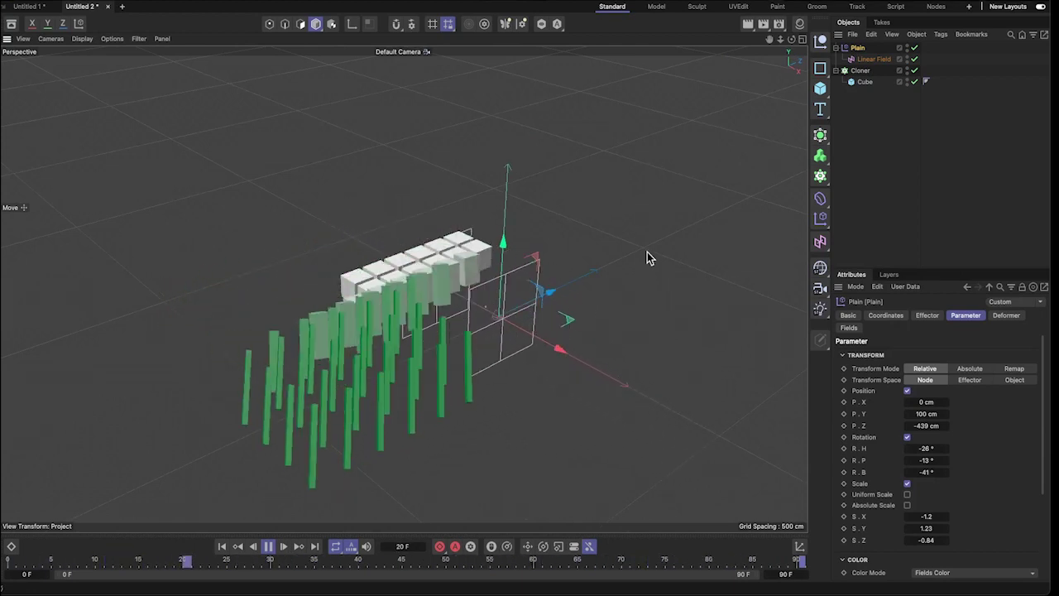
double_click(962, 425)
text(0)
key(Return)
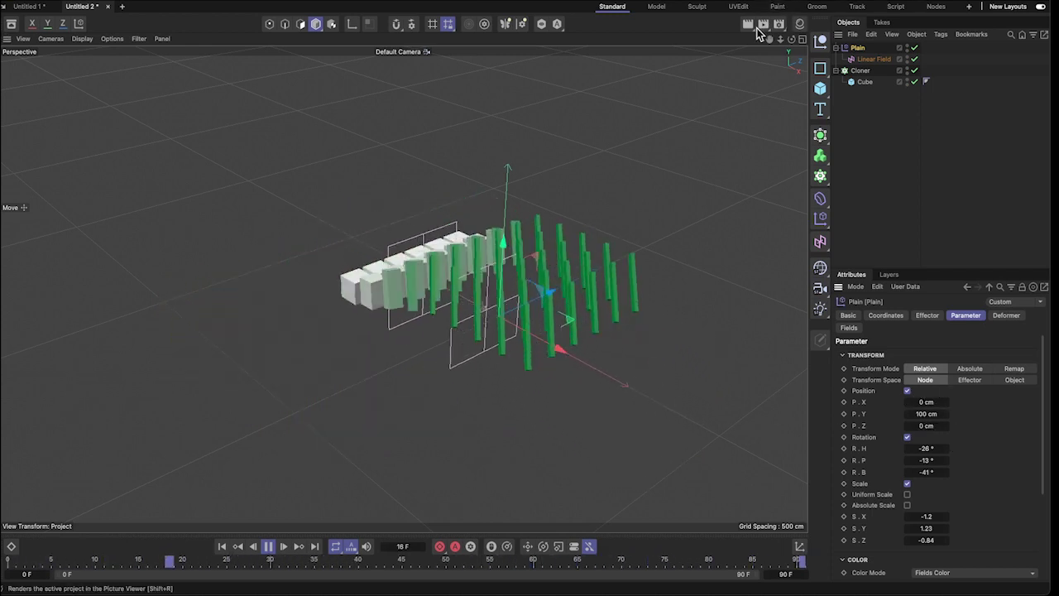
- Add a Floor object beneath the clones and stop the playback
scroll(572, 239, up, 5)
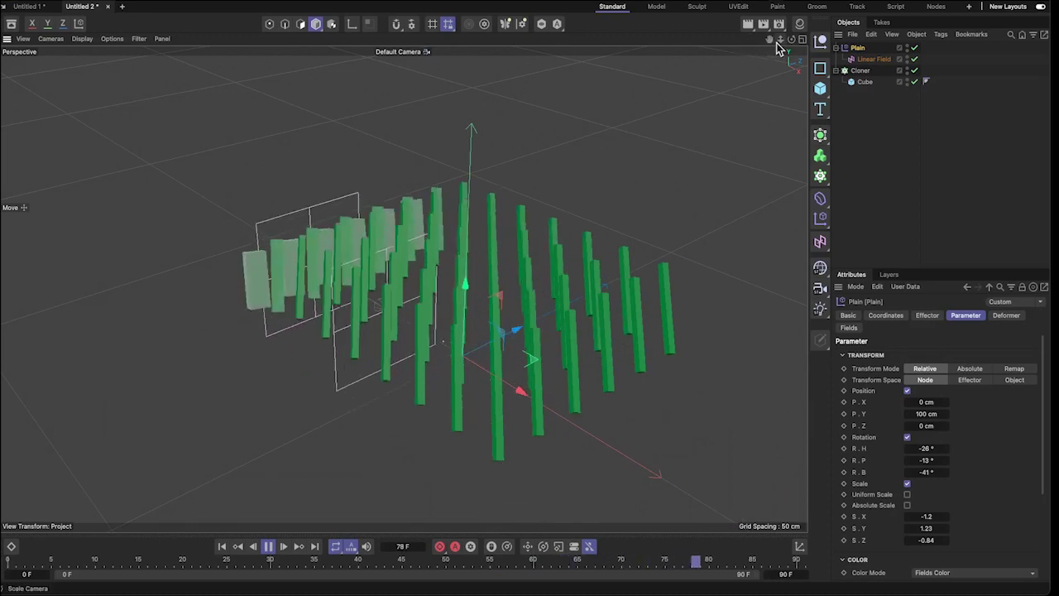
mouse_move(791, 39)
mouse_down()
mouse_move(781, 45)
mouse_move(785, 91)
mouse_up()
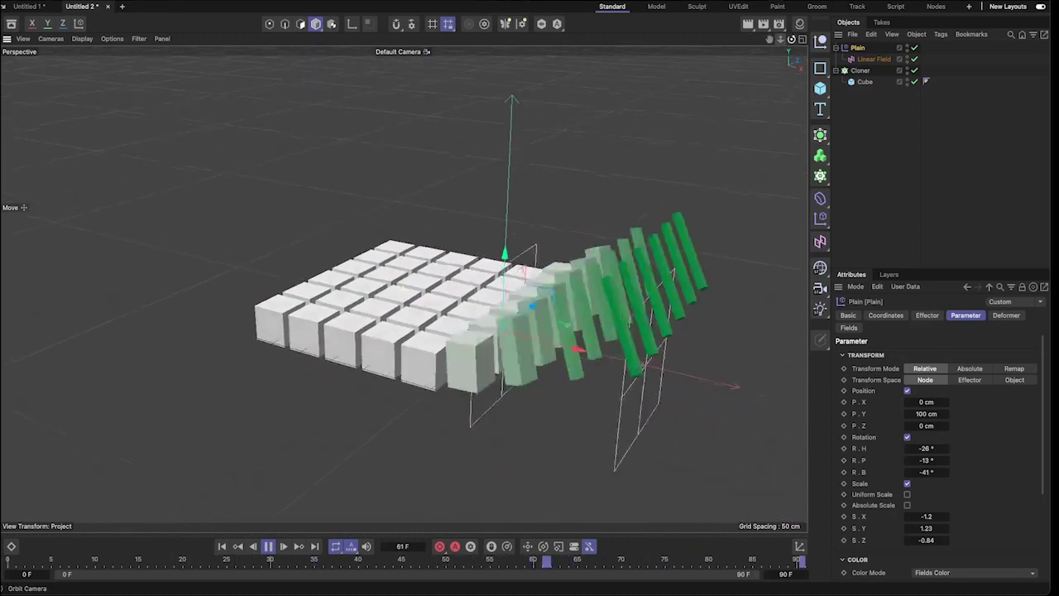
click(824, 274)
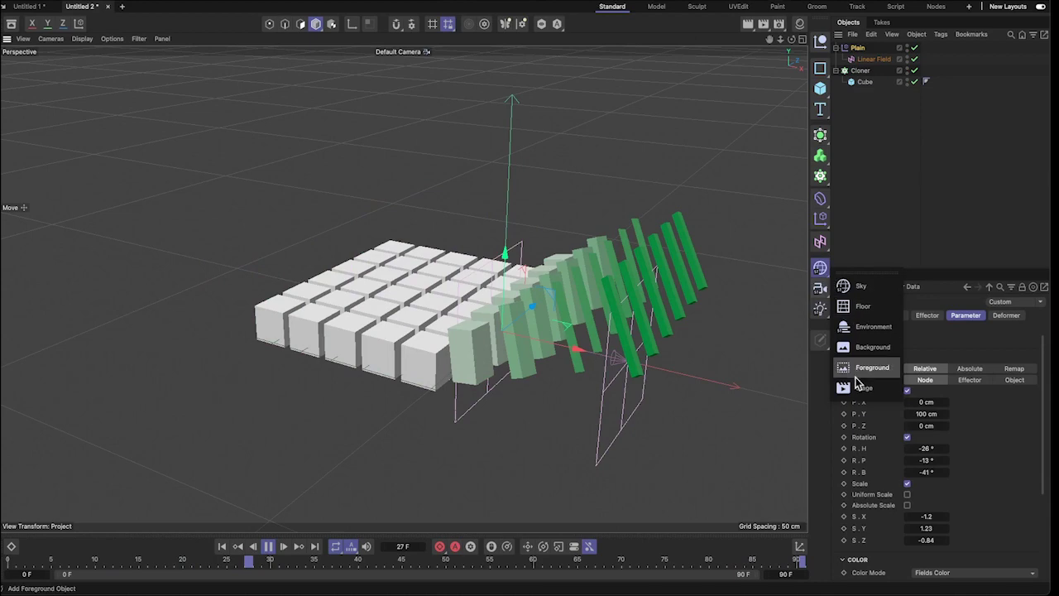
click(862, 307)
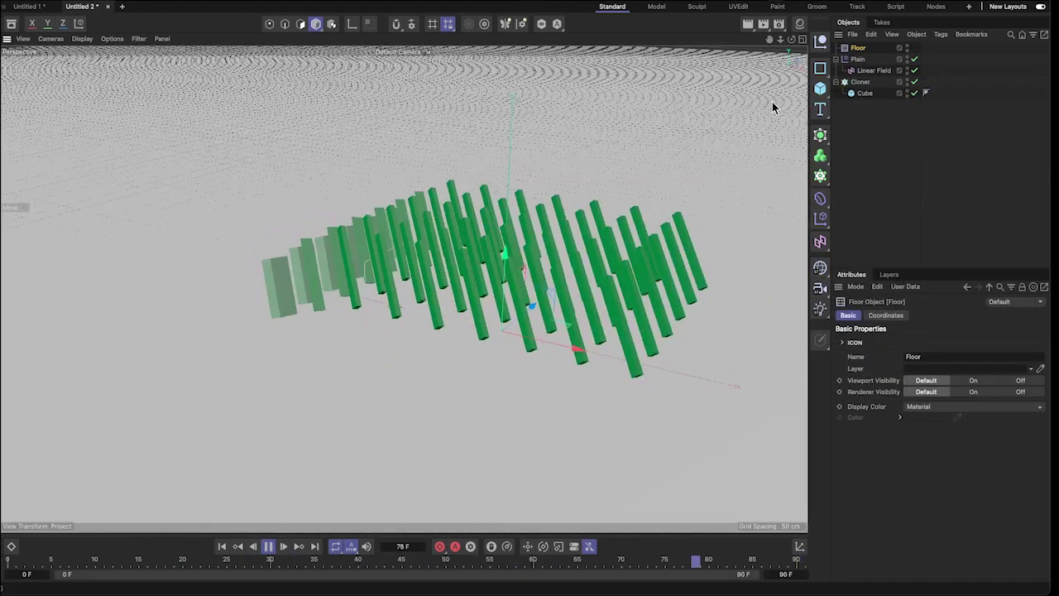
drag(775, 42, 659, 416)
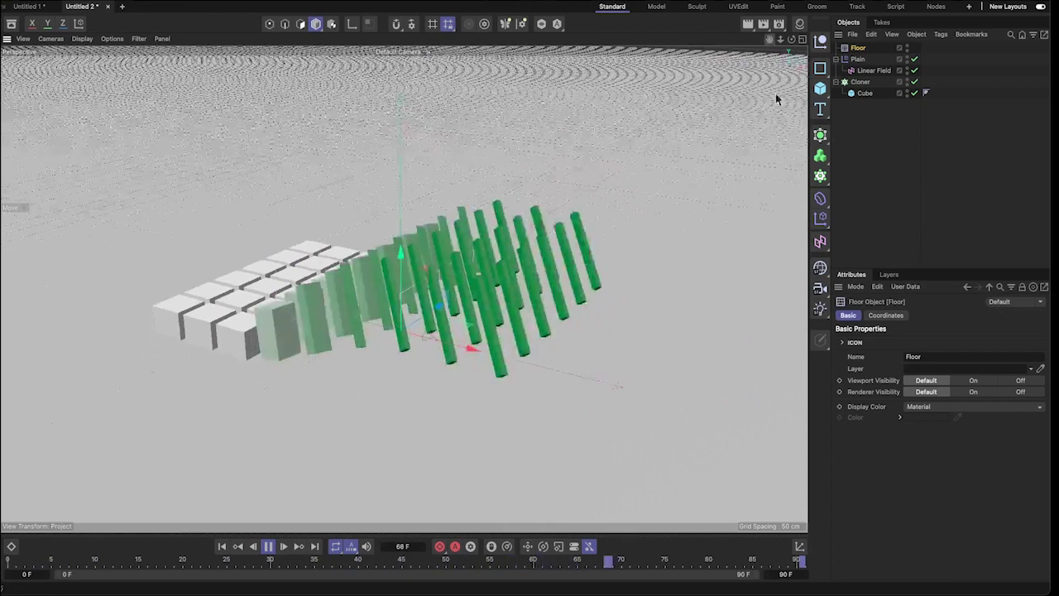
click(270, 548)
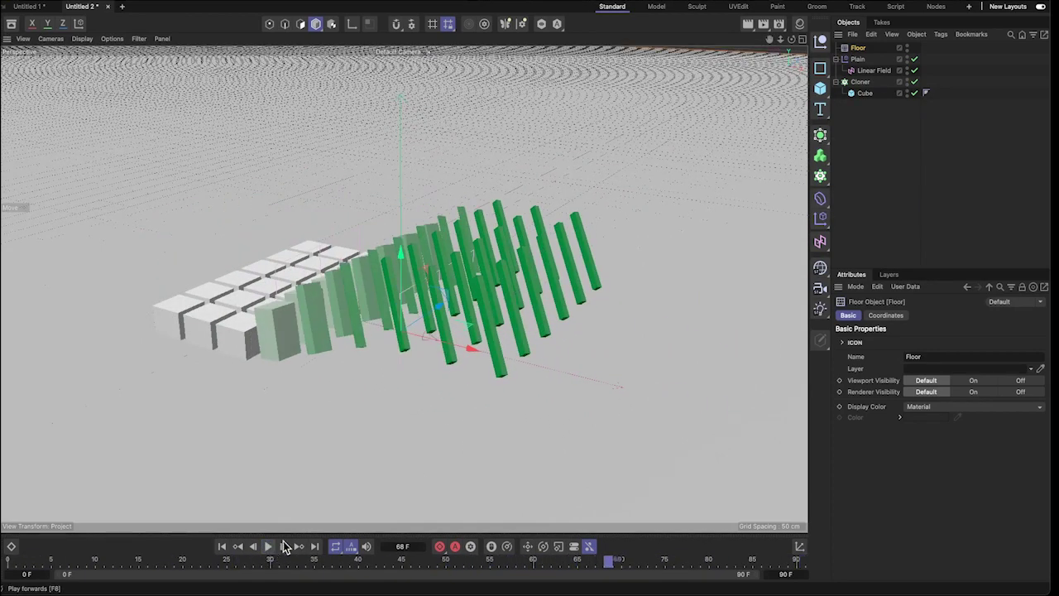
- Add a Physical Sky to light the scene
click(824, 312)
click(871, 497)
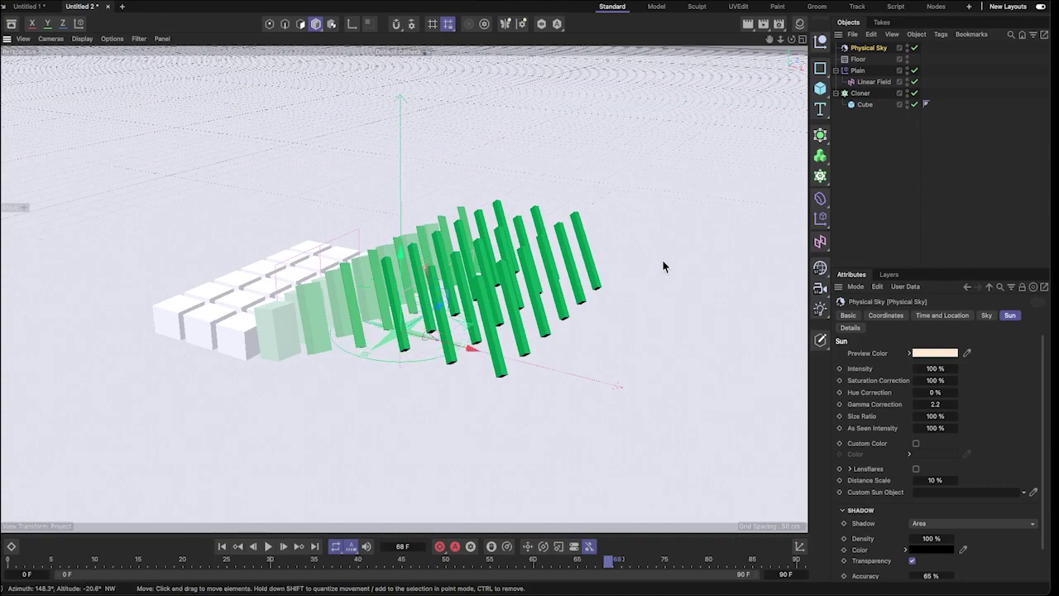
alt+drag(662, 259, 801, 116)
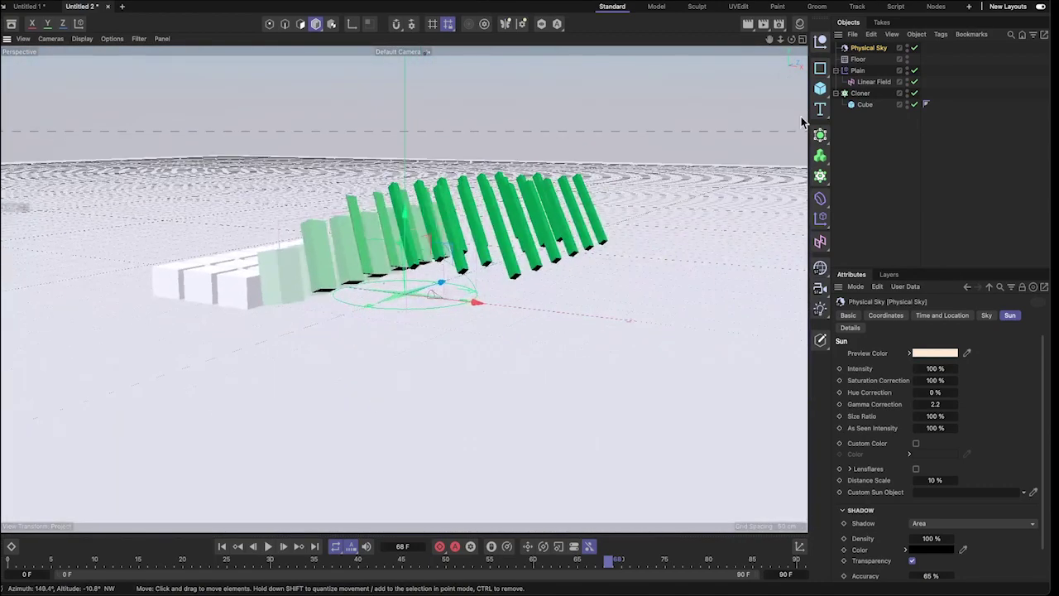
- Select the Plain effector, Linear Field and Cloner together and raise them along Y above the floor
click(856, 71)
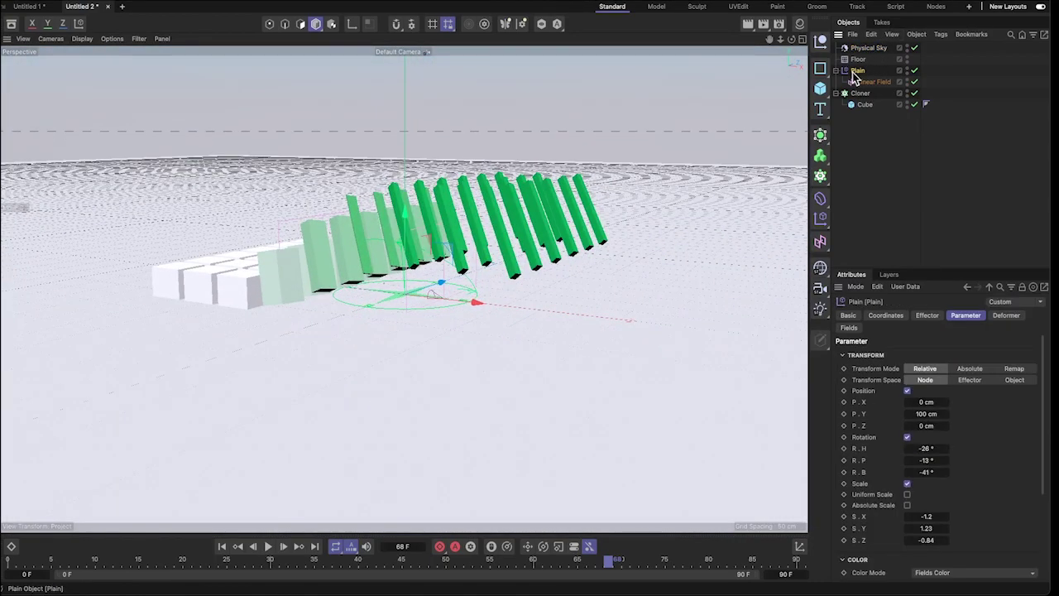
click(860, 94)
shift+click(847, 71)
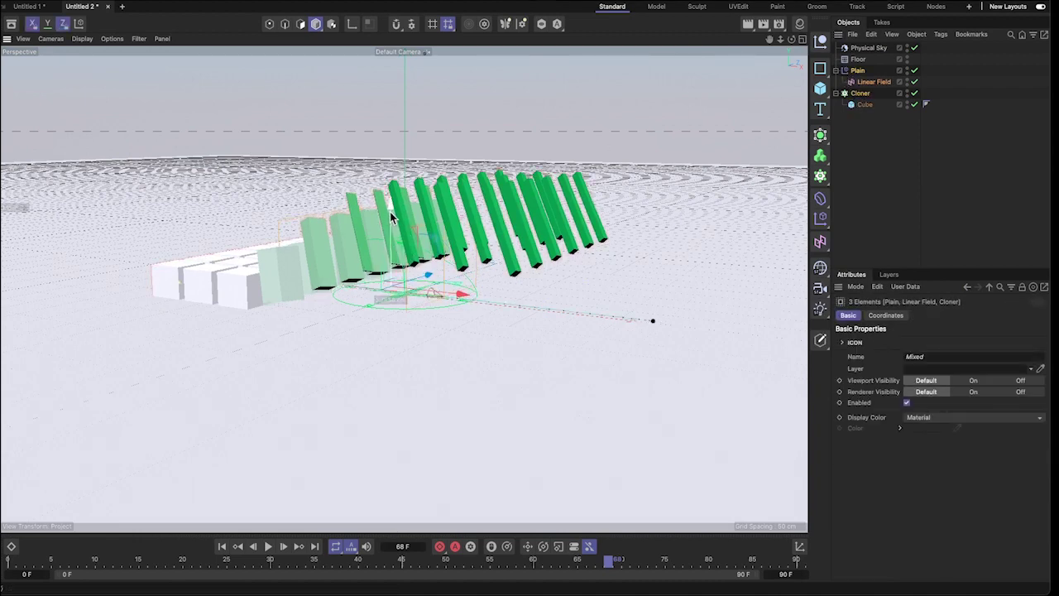
drag(390, 211, 393, 163)
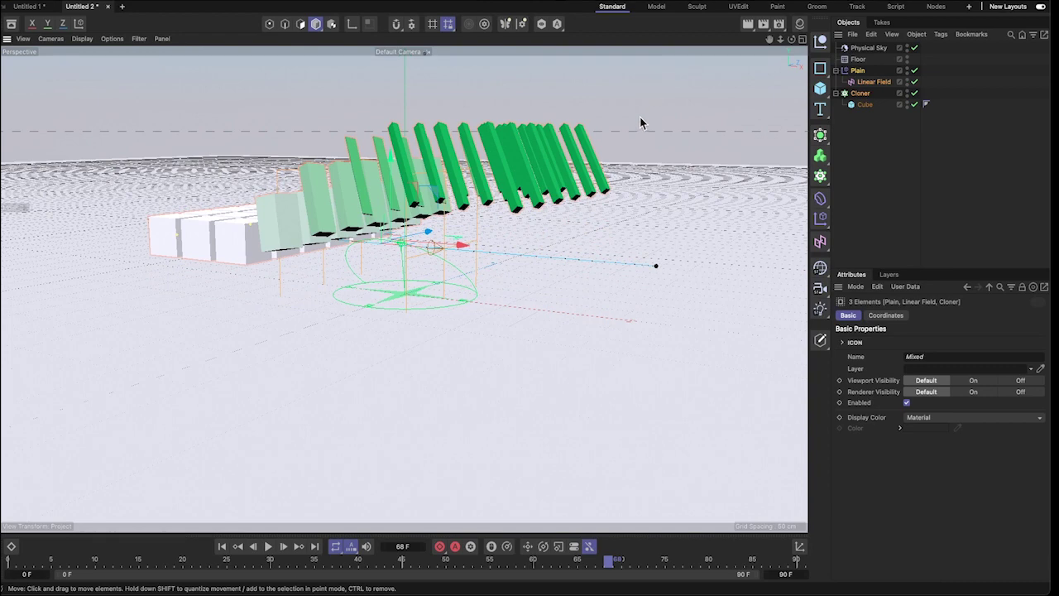
alt+drag(640, 116, 639, 126)
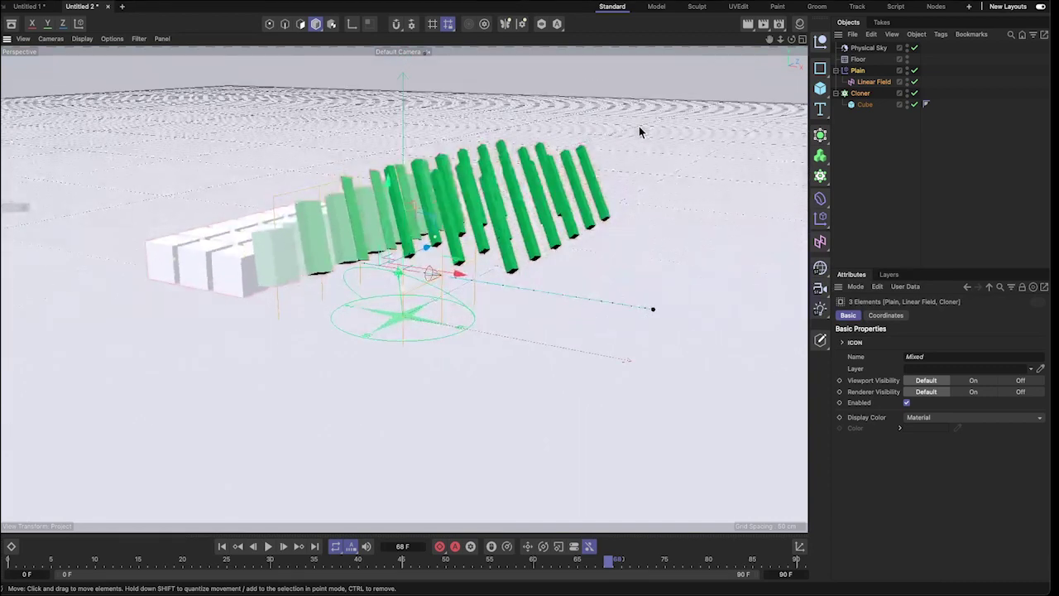
- Render the active Perspective view from two camera angles to check the clones' shadows on the floor
click(747, 25)
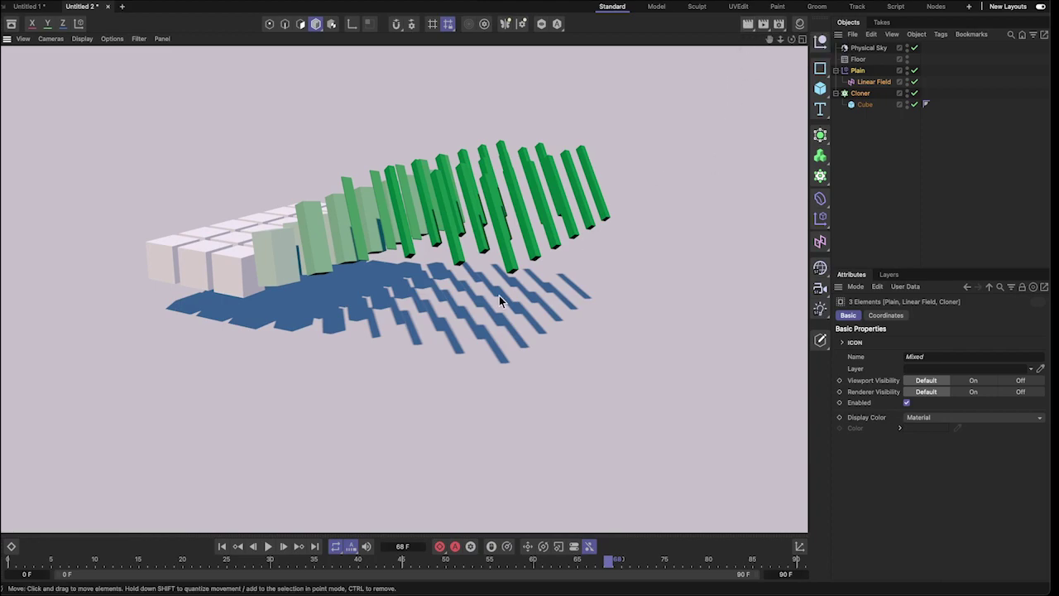
scroll(499, 296, up, 2)
drag(772, 41, 769, 39)
alt+drag(689, 165, 675, 127)
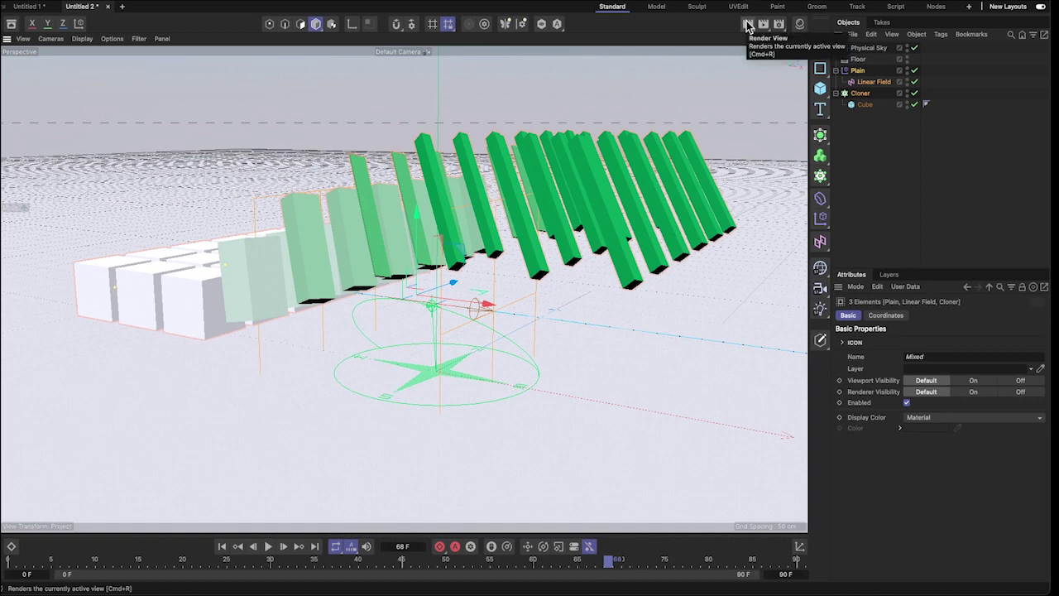
click(747, 26)
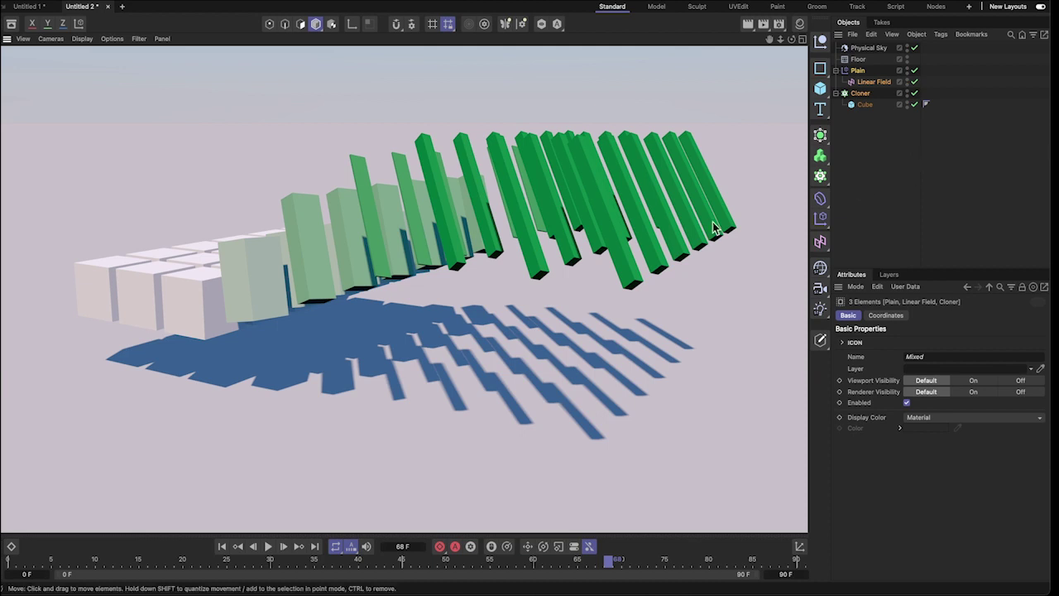
- Create a new material and load a Gradient shader as the texture of its Color channel
click(799, 23)
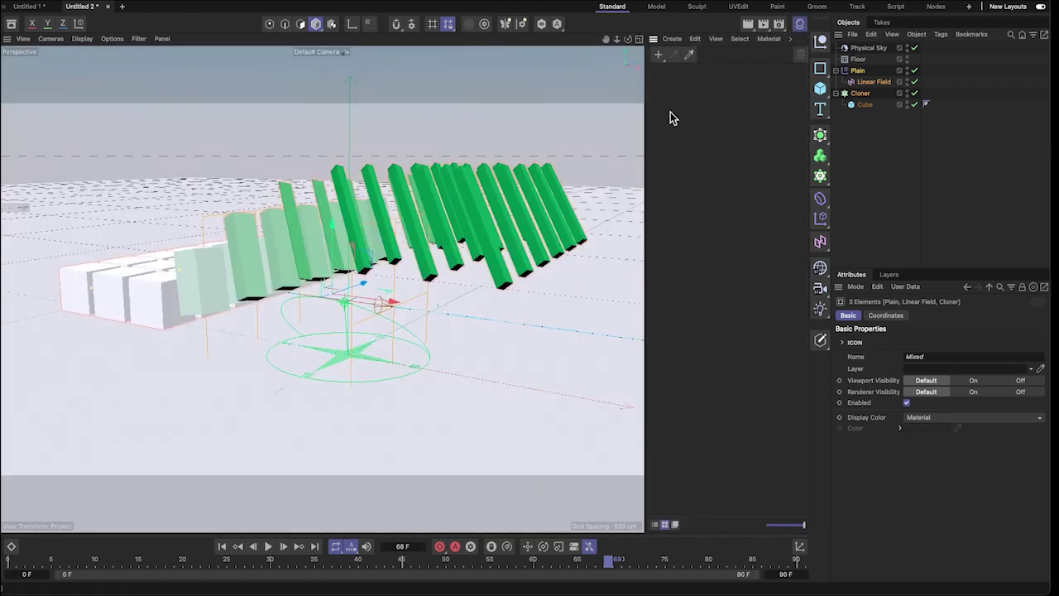
click(671, 110)
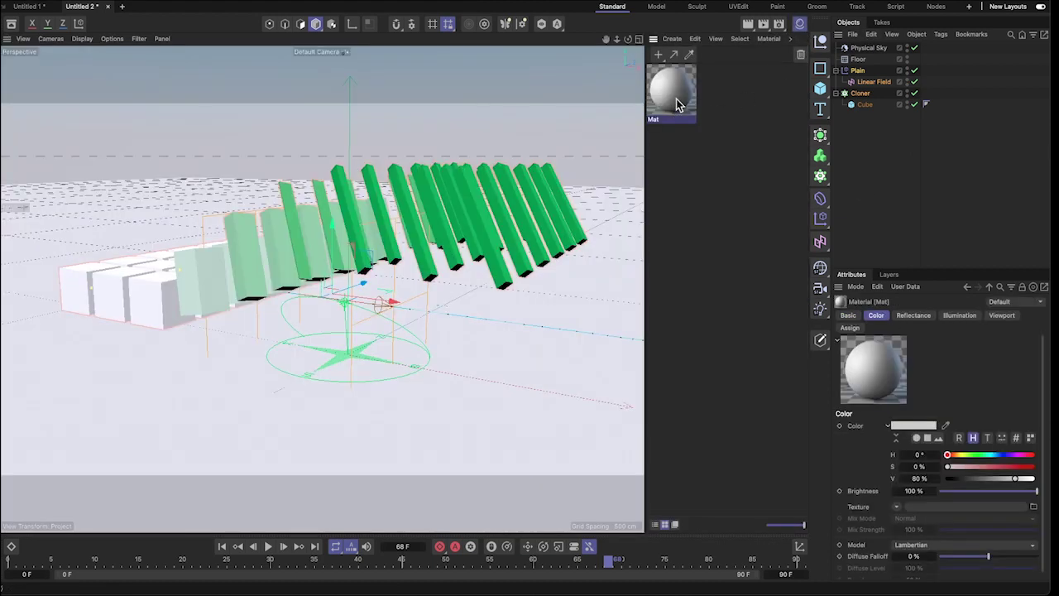
double_click(677, 103)
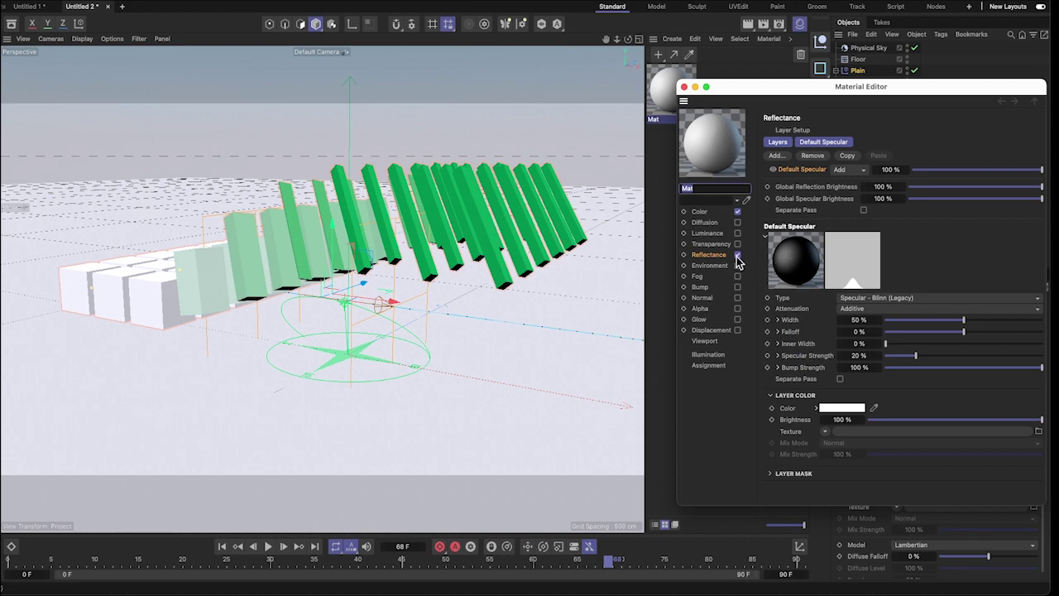
click(708, 212)
click(824, 211)
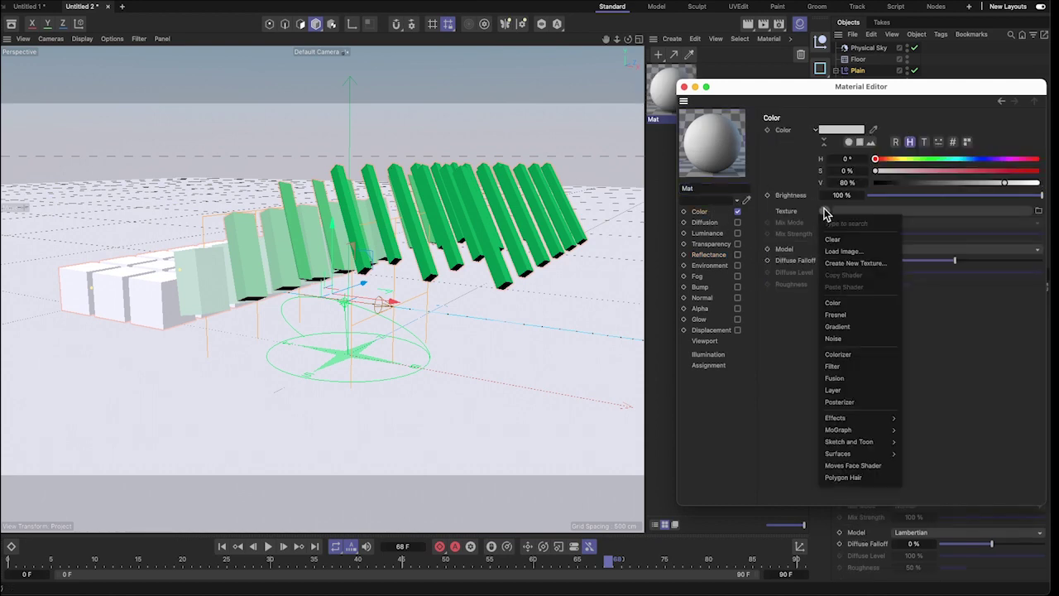
click(852, 327)
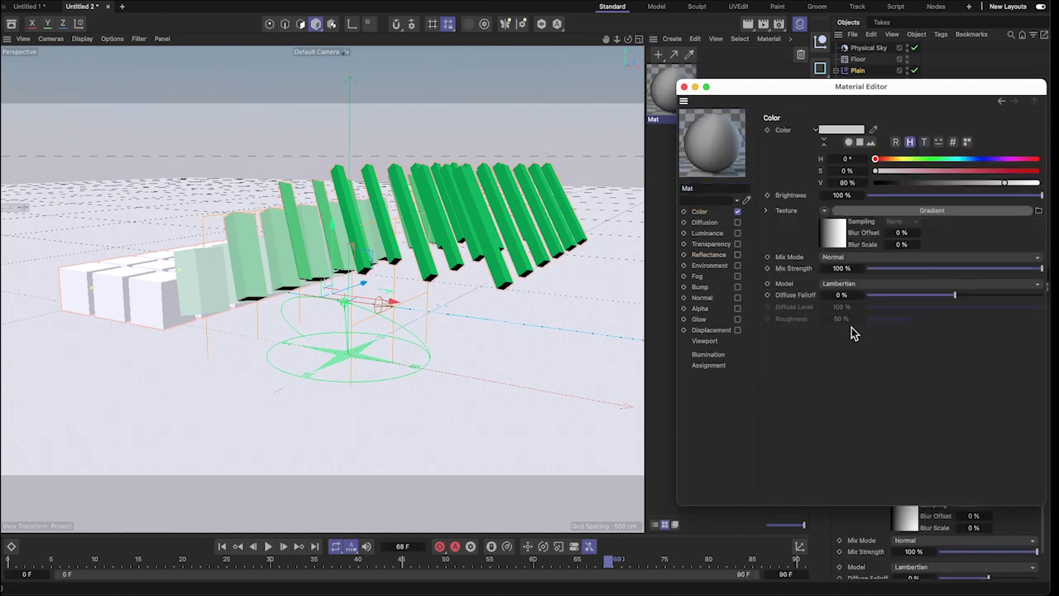
- Set the gradient shader's type to 2D - Star and load the Flame 6 preset, closing the material's settings
click(880, 210)
click(827, 259)
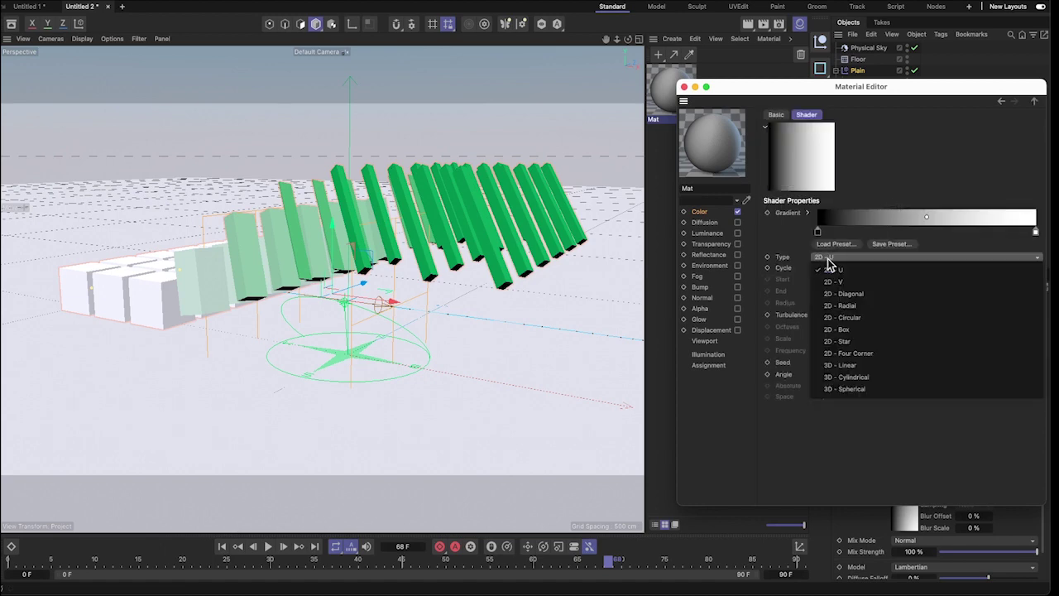
click(838, 341)
click(833, 244)
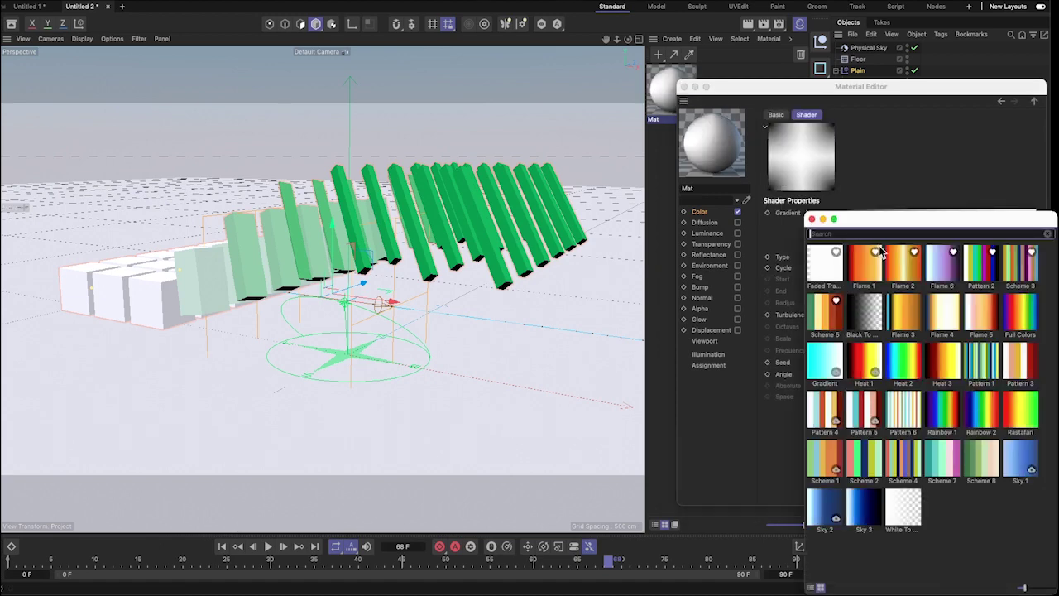
double_click(934, 279)
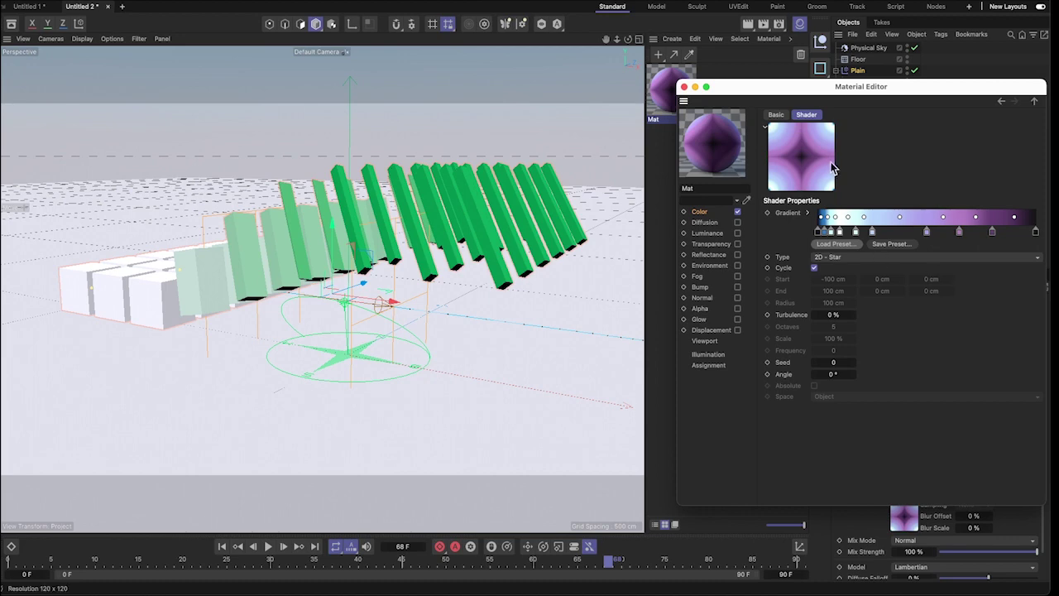
click(684, 86)
- Assign the gradient material to the cloned cubes and render the Perspective view to check it
drag(685, 88, 517, 226)
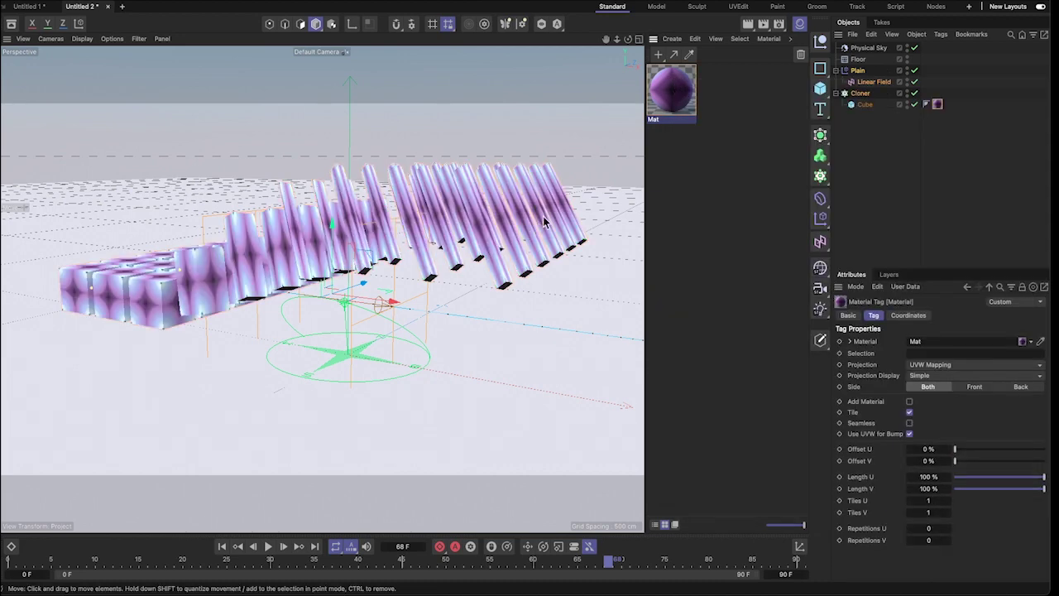
click(748, 25)
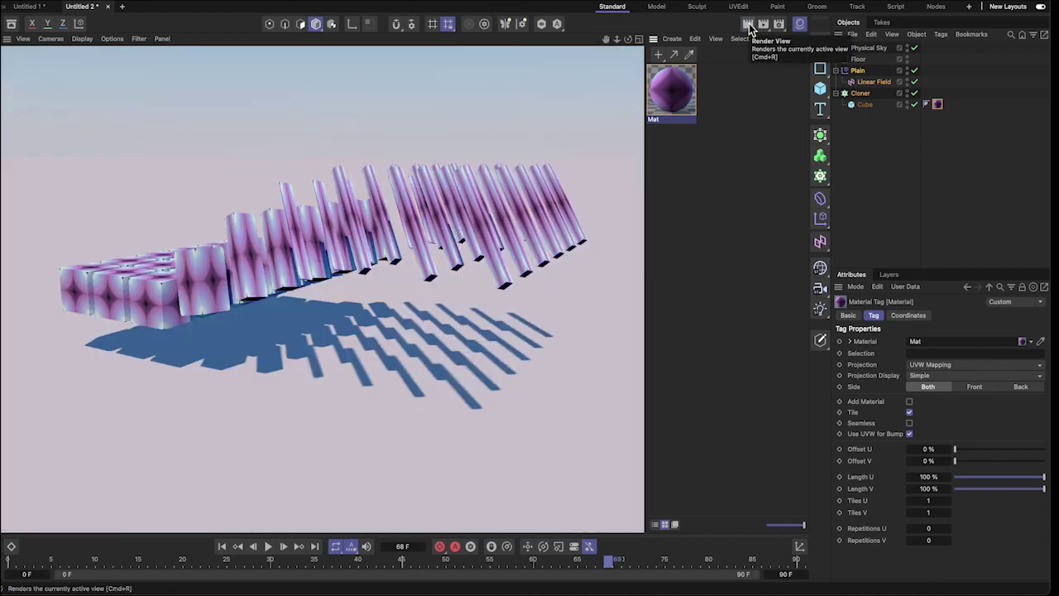
- Try several gradient types on the cubes' material, set it to 2D - Four Corner and close the material's settings
double_click(681, 89)
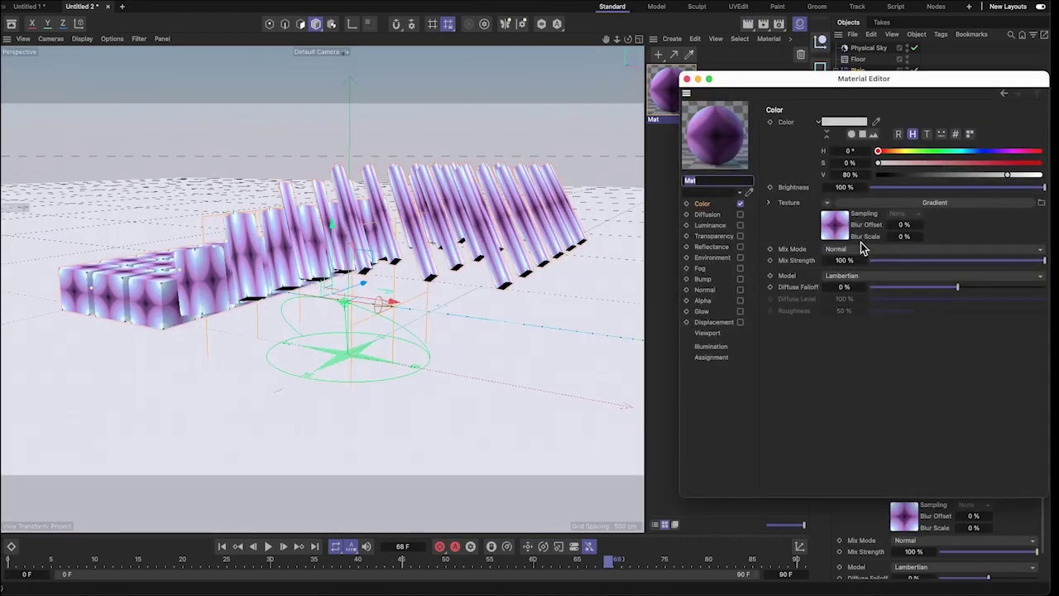
click(847, 212)
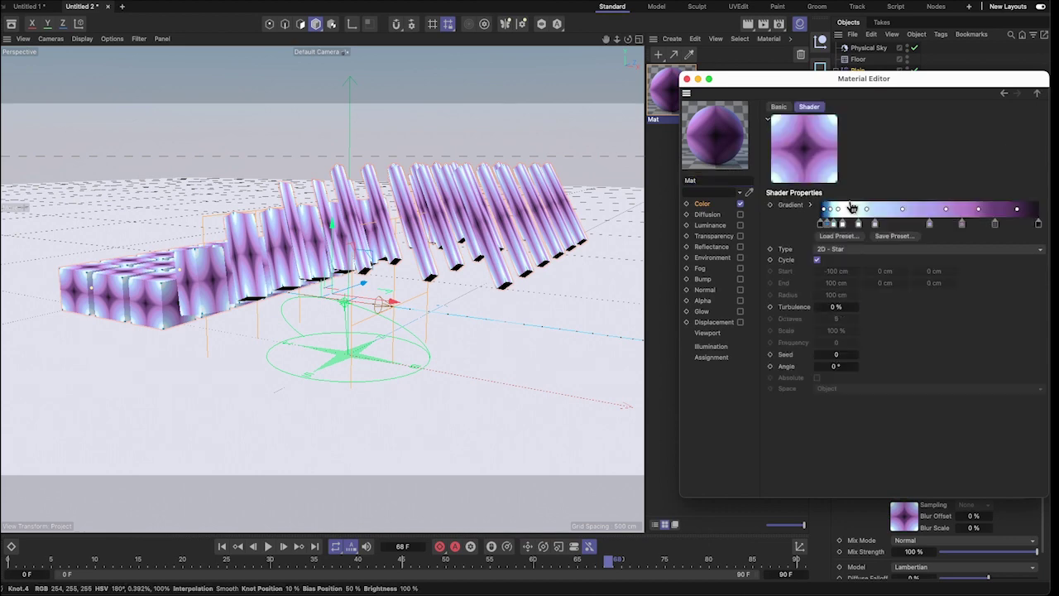
click(832, 248)
click(841, 285)
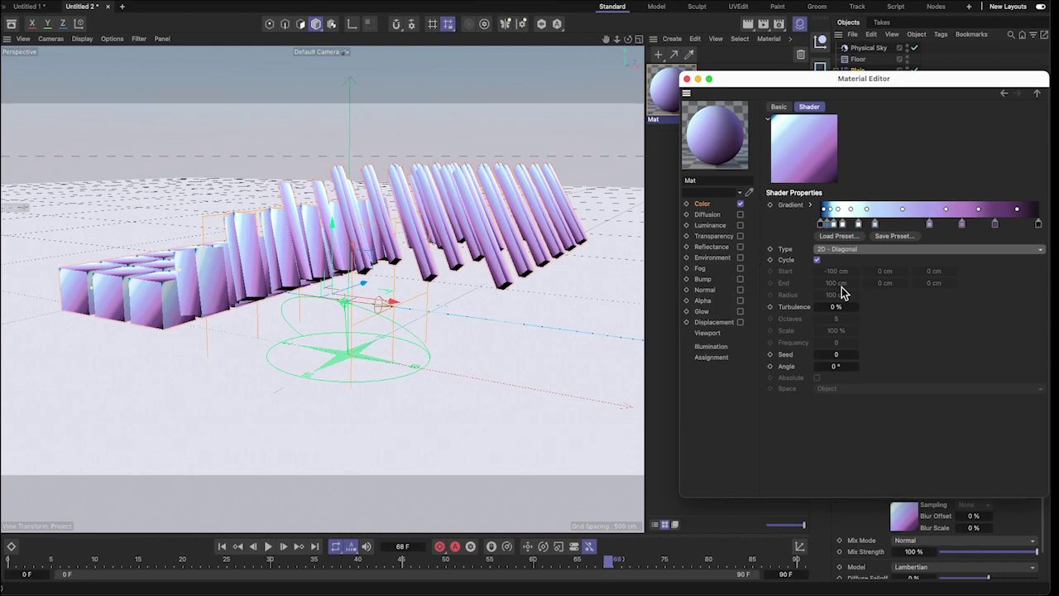
click(842, 291)
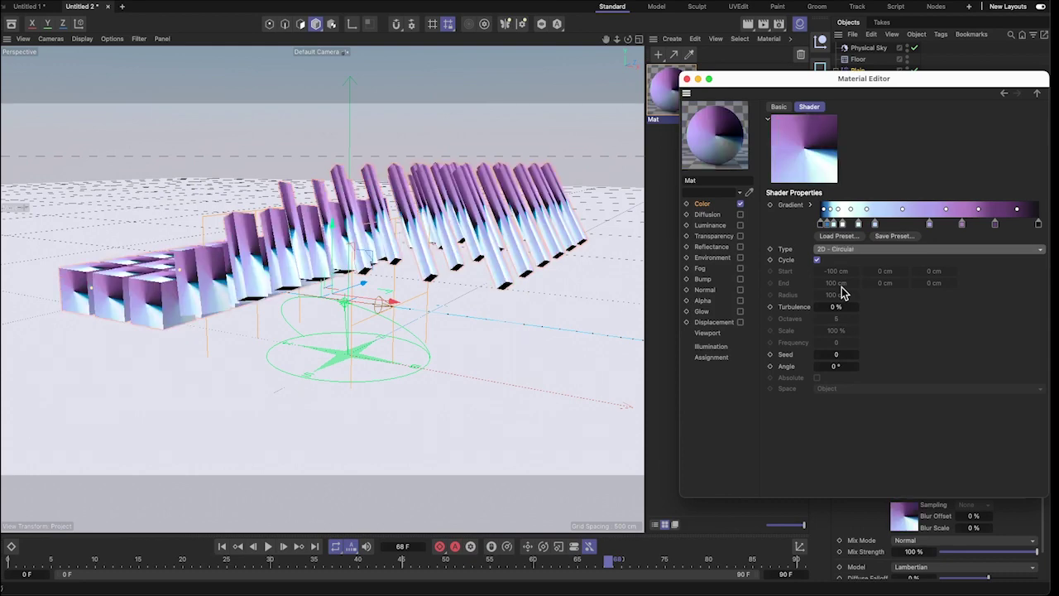
key(Down)
key(Down)
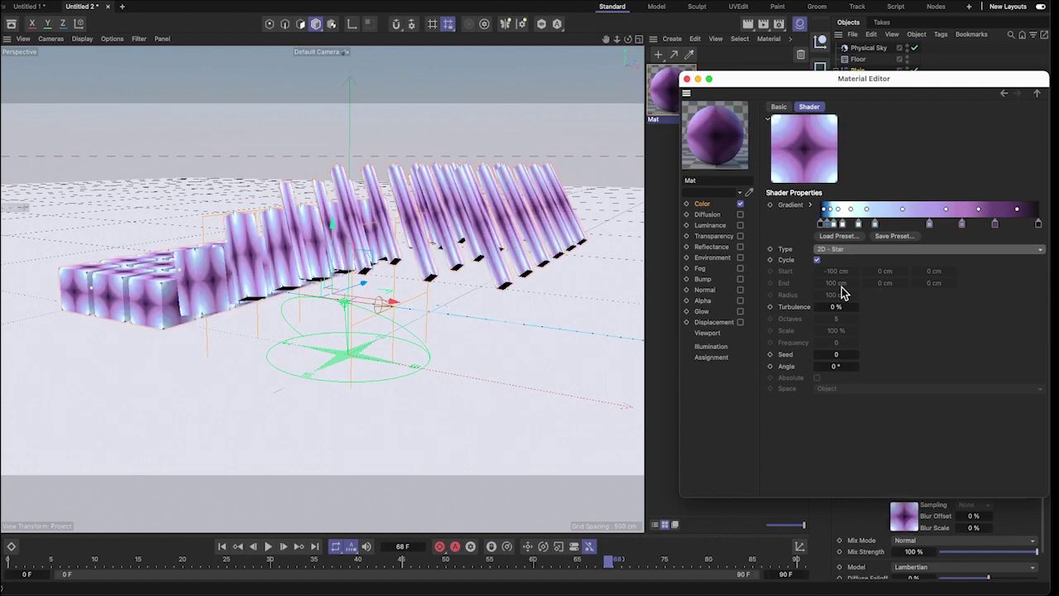
key(Down)
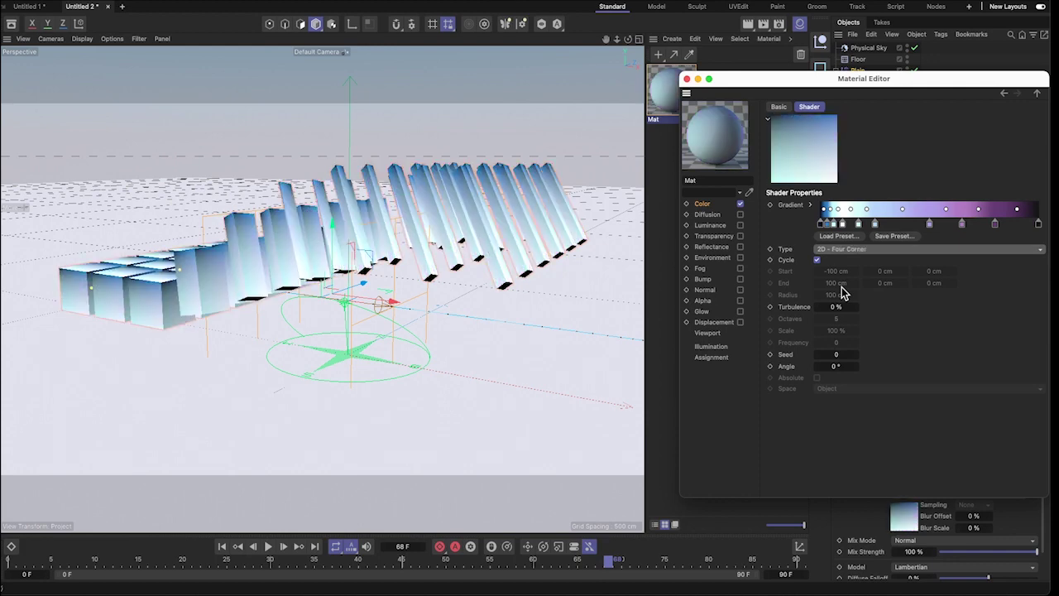
click(686, 78)
- Render the Perspective view with the four-corner gradient and try to capture a screenshot of the result
click(749, 24)
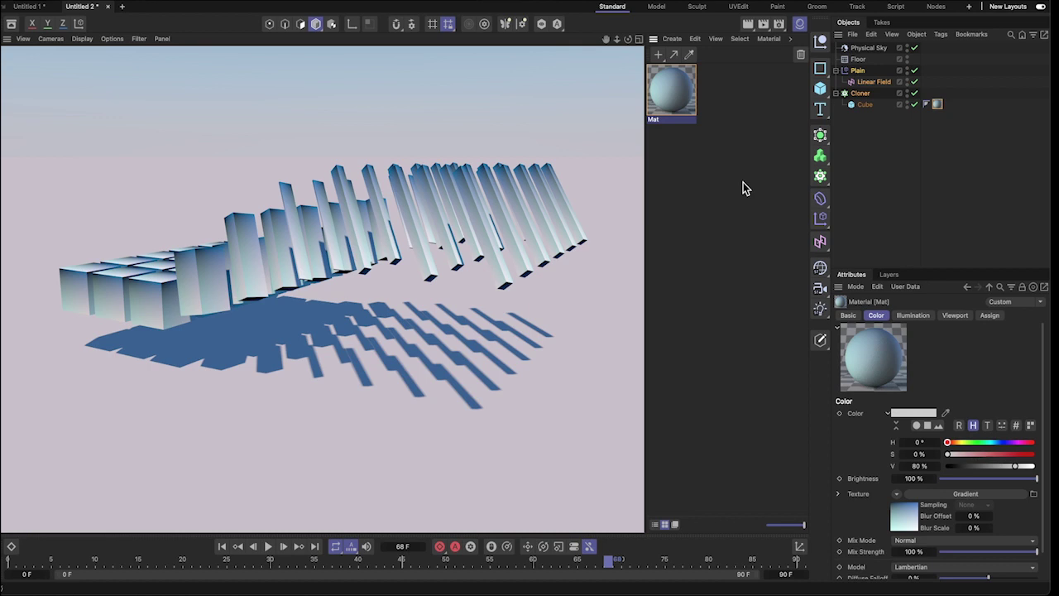
key(super+shift+4)
drag(638, 521, 643, 531)
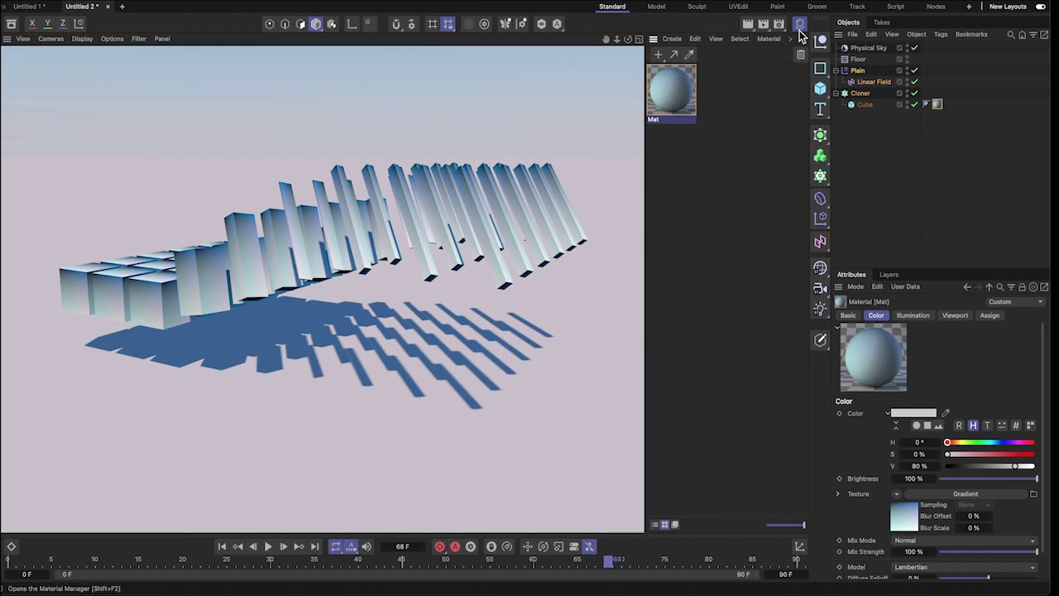
- Hide the Material Manager to widen the viewport and render the enlarged Perspective view
click(799, 30)
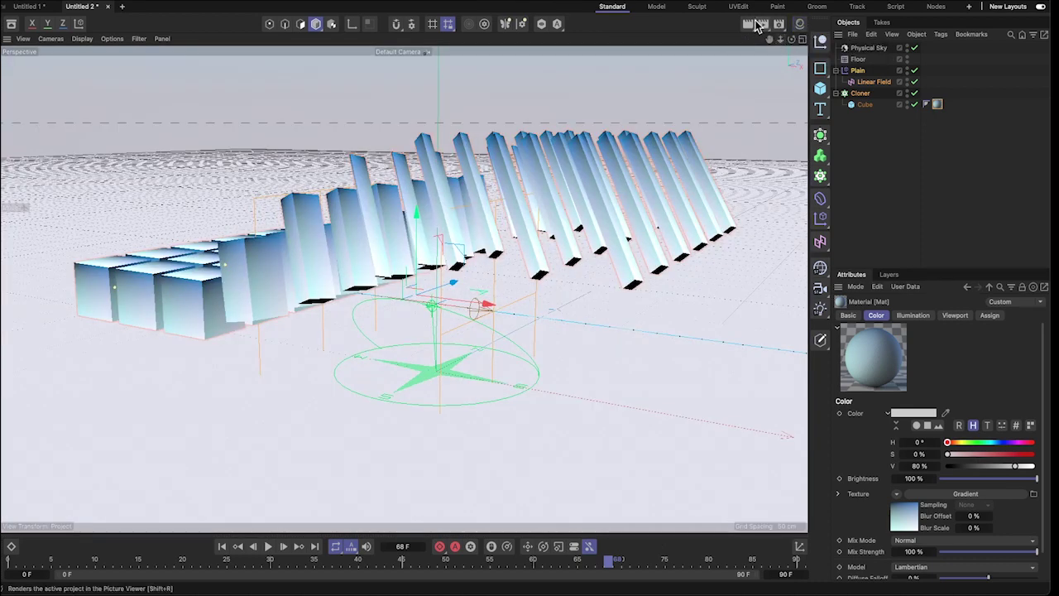
click(747, 25)
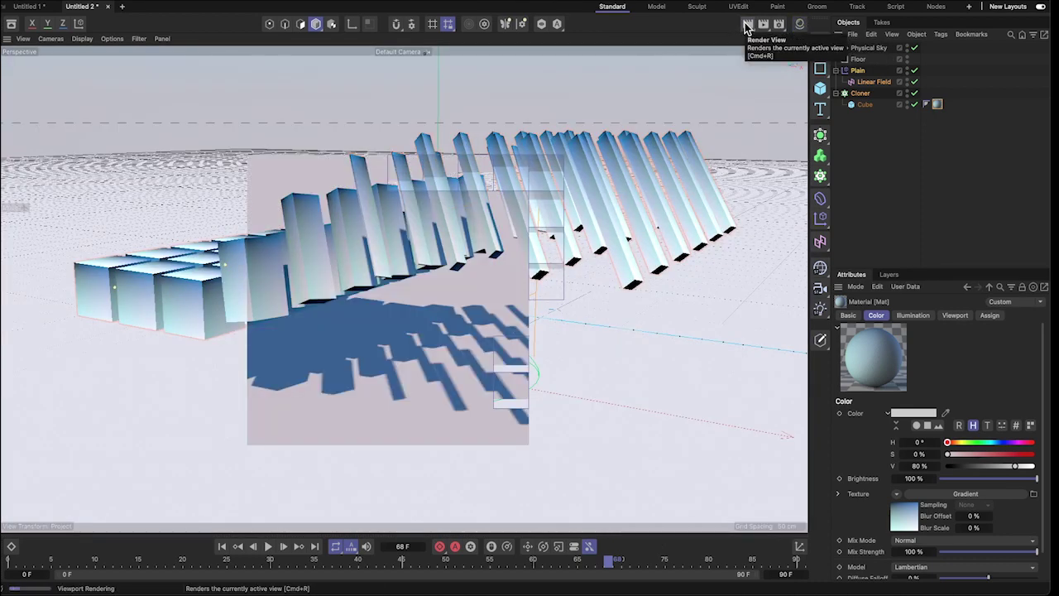